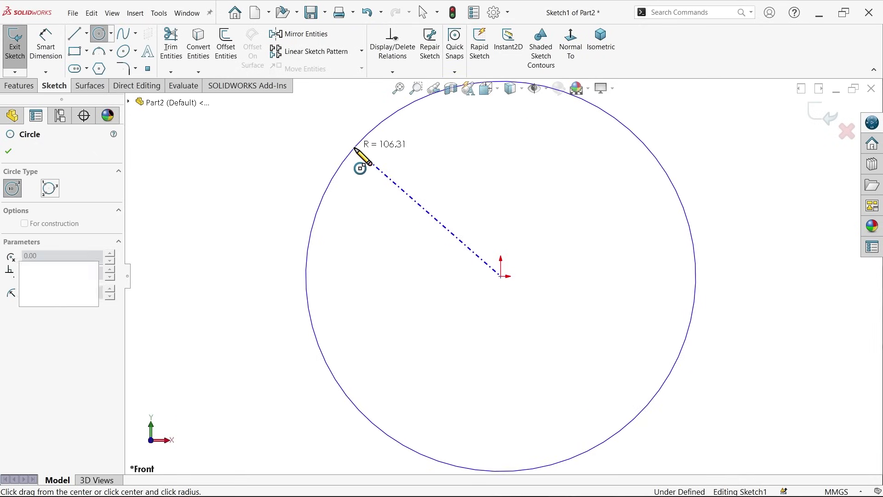
Complete a circle centred on the origin with a radius of about 106 mm and dimension its diameter to 200 mm
{"action": "left_click", "coordinate": [358, 151]}
{"action": "left_click", "coordinate": [45, 40]}
{"action": "scroll", "coordinate": [499, 290], "scroll_direction": "down", "scroll_amount": 2}
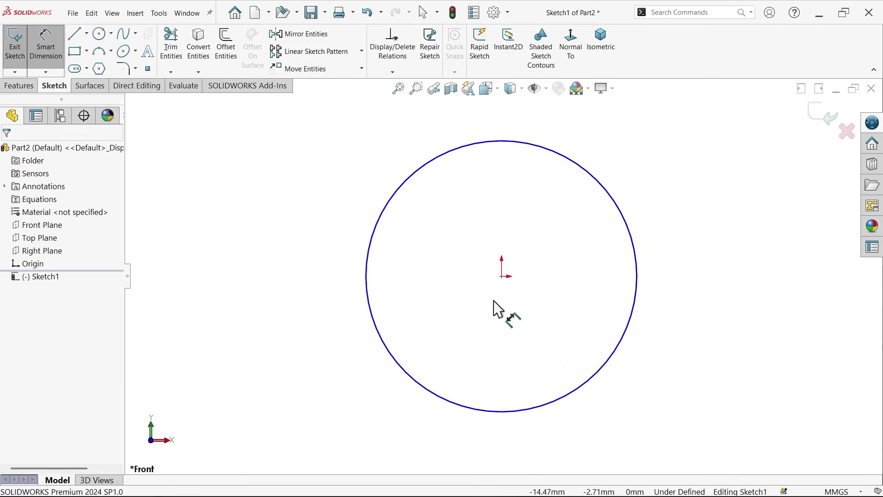
{"action": "left_click", "coordinate": [522, 412]}
{"action": "left_click", "coordinate": [516, 435]}
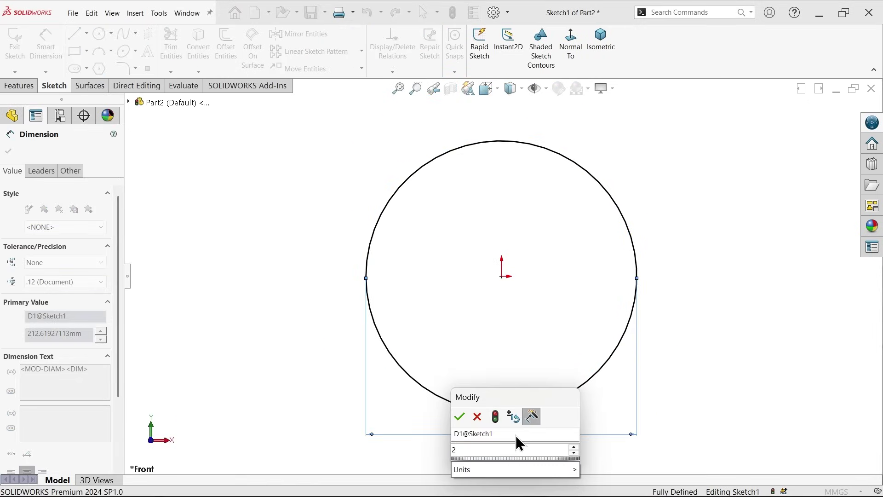
{"action": "type", "text": "200"}
{"action": "key", "text": "Return"}
Draw a horizontal centerline from the origin to the circle's left quadrant
{"action": "scroll", "coordinate": [396, 271], "scroll_direction": "up", "scroll_amount": 2}
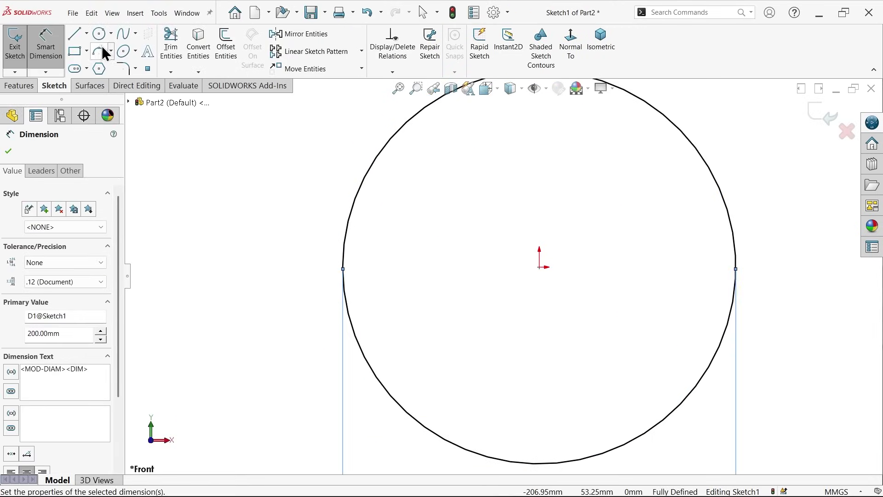
{"action": "left_click", "coordinate": [86, 33]}
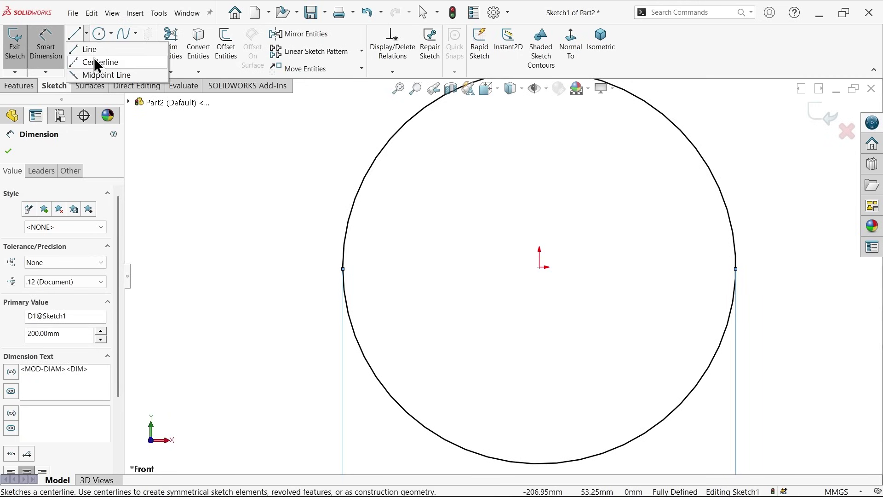
{"action": "left_click", "coordinate": [94, 58]}
{"action": "scroll", "coordinate": [484, 248], "scroll_direction": "up", "scroll_amount": 2}
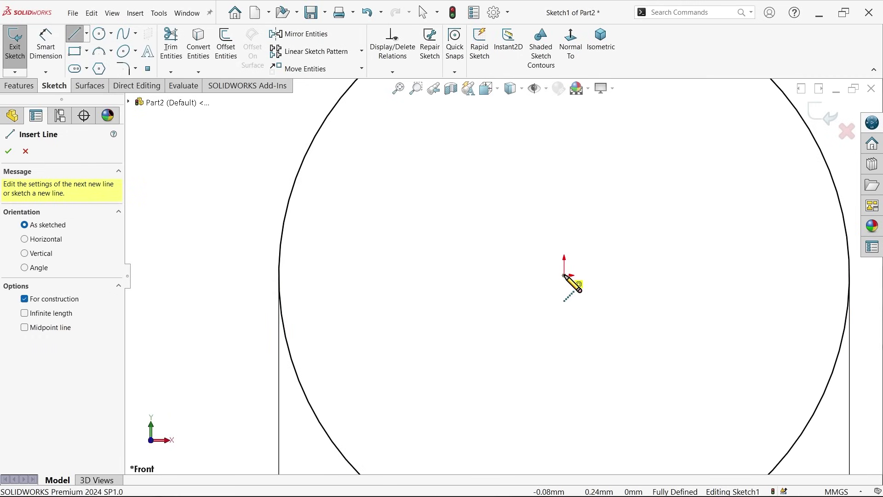
{"action": "left_click", "coordinate": [564, 275]}
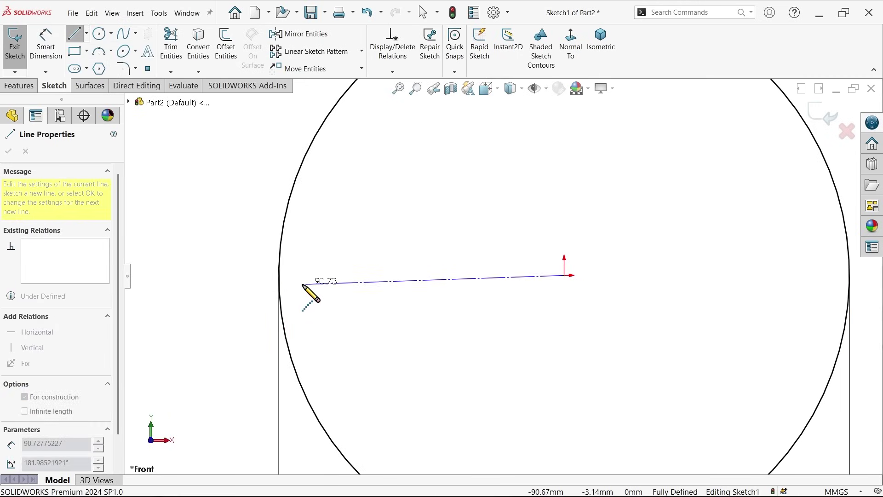
{"action": "left_click", "coordinate": [280, 276]}
{"action": "key", "text": "Escape"}
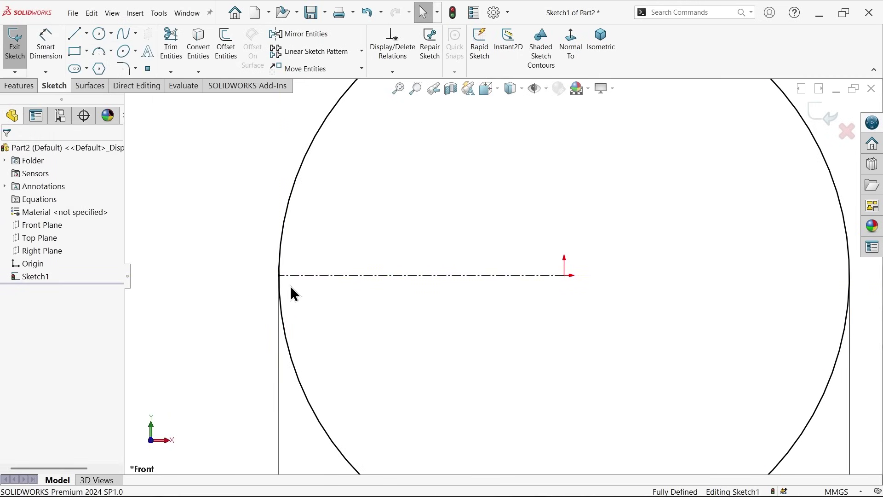
Draw a second centerline from the origin to the circle's left side, ending about 4.3 mm below the first
{"action": "left_click", "coordinate": [87, 34]}
{"action": "left_click", "coordinate": [95, 62]}
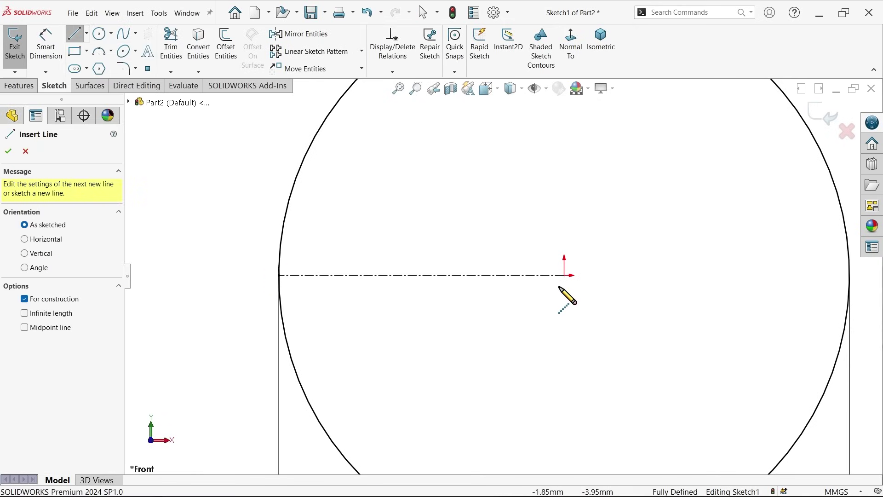
{"action": "scroll", "coordinate": [631, 277], "scroll_direction": "down", "scroll_amount": 2}
{"action": "left_click", "coordinate": [546, 276]}
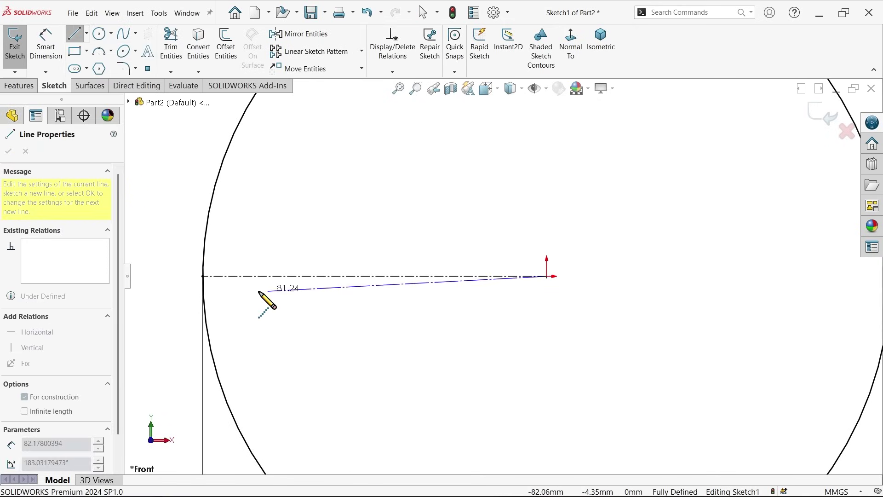
{"action": "left_click", "coordinate": [203, 291]}
{"action": "key", "text": "Escape"}
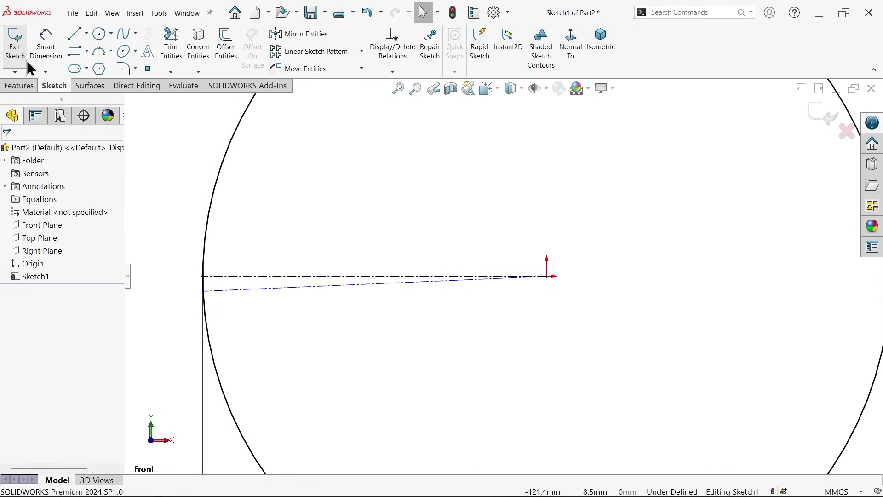
Dimension the distance between the two centerlines' outer endpoints to 0.1 mm
{"action": "left_click", "coordinate": [56, 43]}
{"action": "scroll", "coordinate": [207, 292], "scroll_direction": "down", "scroll_amount": 2}
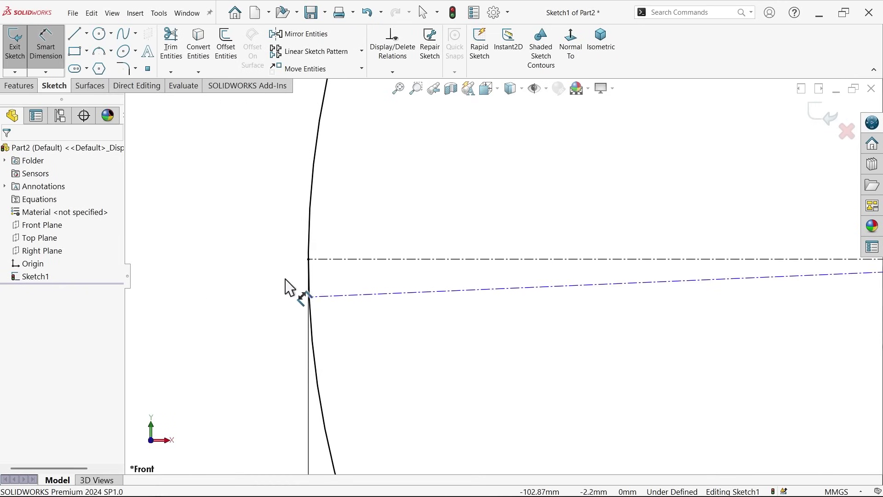
{"action": "left_click", "coordinate": [308, 259]}
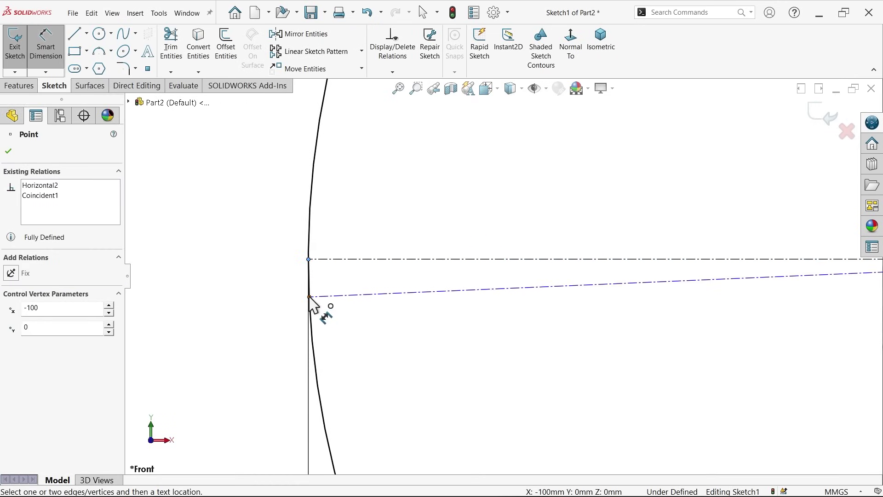
{"action": "left_click", "coordinate": [309, 297]}
{"action": "left_click", "coordinate": [288, 269]}
{"action": "type", "text": "0.1"}
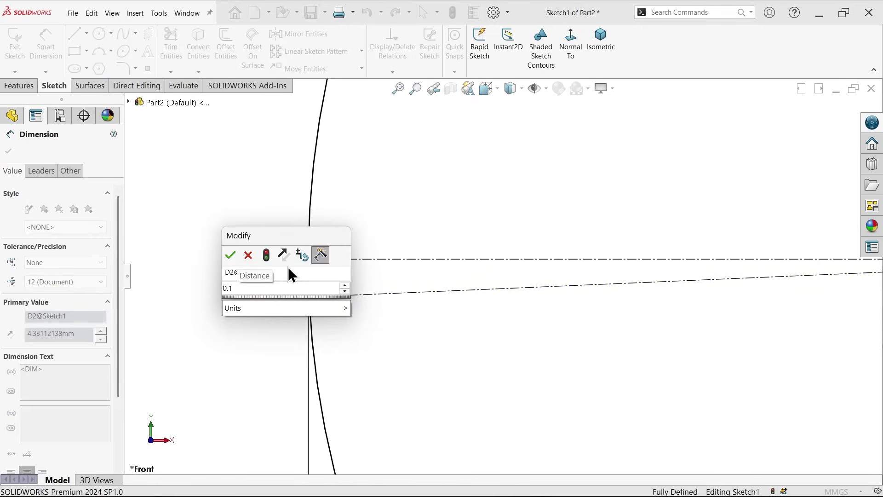
{"action": "key", "text": "Return"}
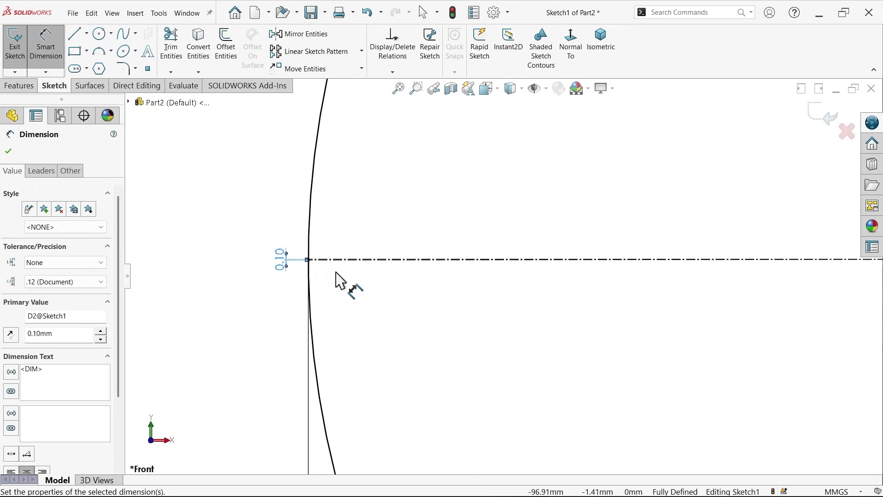
Trim the short arc between the two centerlines with Power trim, keeping trimmed entities as construction geometry
{"action": "scroll", "coordinate": [343, 281], "scroll_direction": "down", "scroll_amount": 4}
{"action": "scroll", "coordinate": [416, 260], "scroll_direction": "down", "scroll_amount": 5}
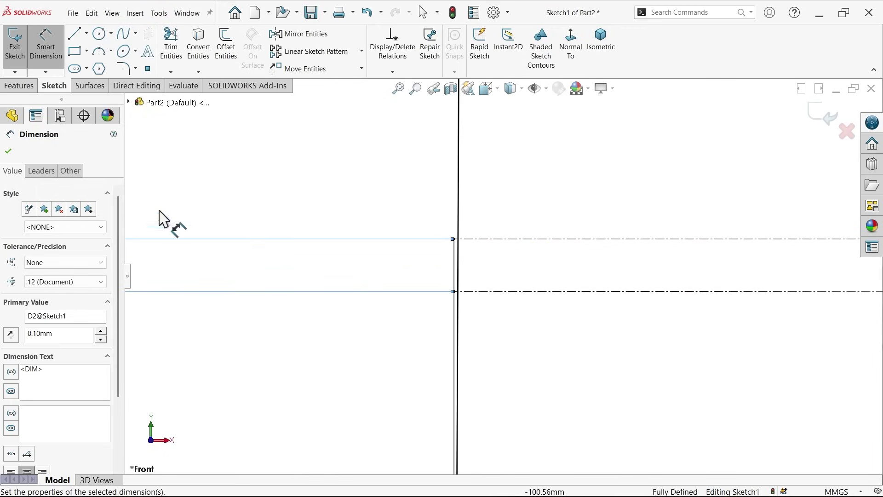
{"action": "left_click", "coordinate": [8, 156]}
{"action": "left_click", "coordinate": [172, 48]}
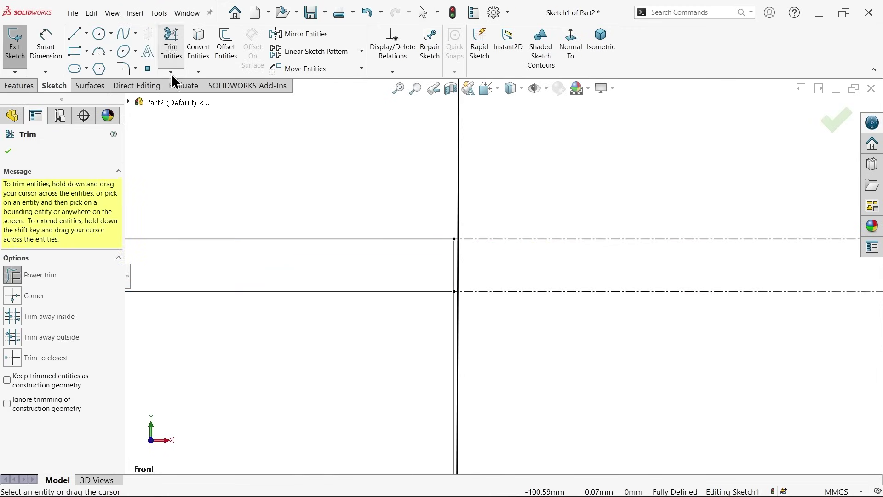
{"action": "left_click", "coordinate": [7, 380]}
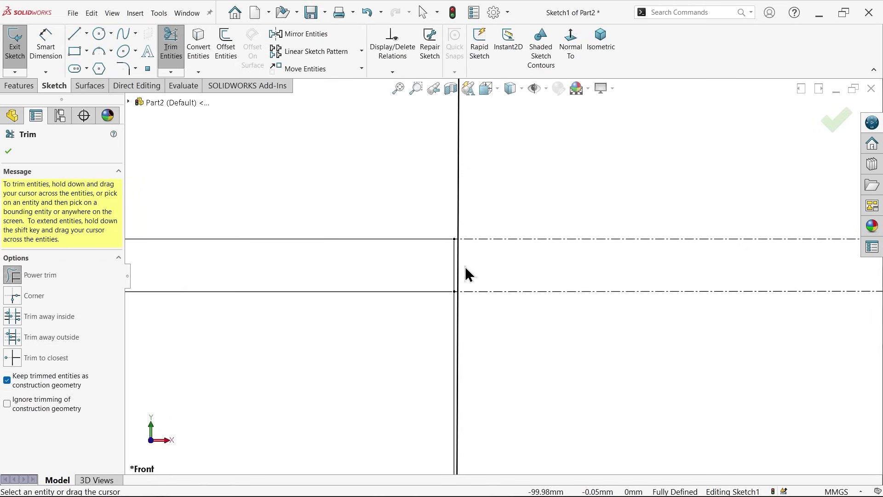
{"action": "scroll", "coordinate": [460, 267], "scroll_direction": "down", "scroll_amount": 5}
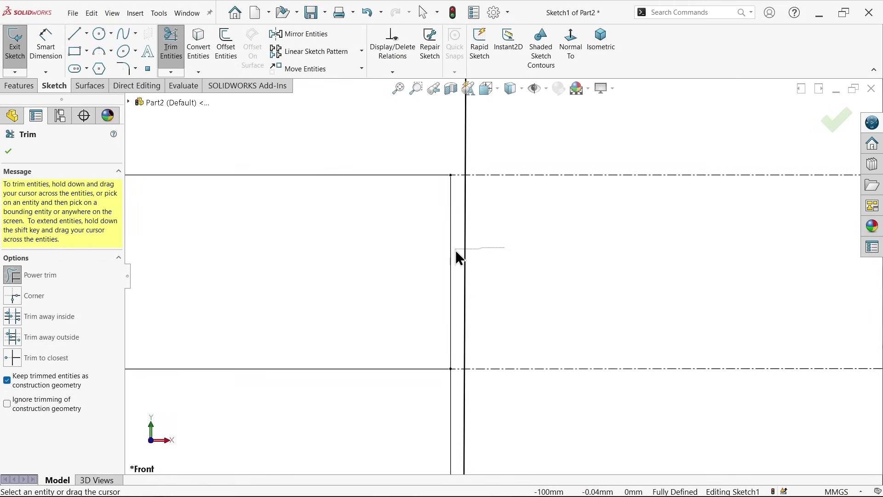
{"action": "left_click_drag", "start_coordinate": [456, 250], "coordinate": [456, 264]}
{"action": "scroll", "coordinate": [474, 265], "scroll_direction": "up", "scroll_amount": 2}
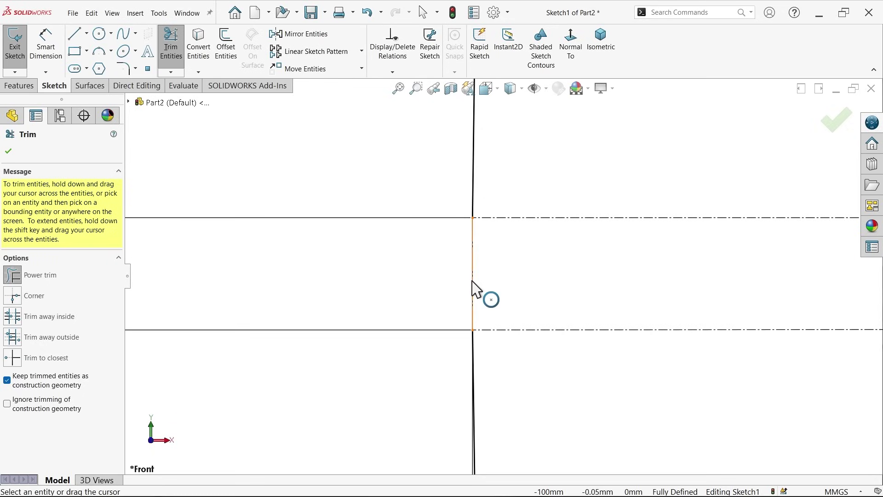
{"action": "left_click", "coordinate": [8, 151]}
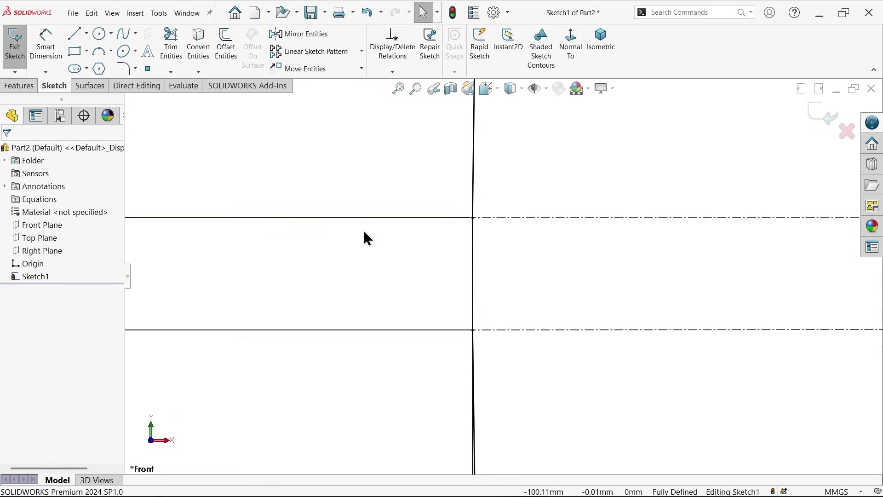
Close the circle sketch and start a new sketch on the Front Plane
{"action": "scroll", "coordinate": [378, 237], "scroll_direction": "up", "scroll_amount": 5}
{"action": "scroll", "coordinate": [476, 282], "scroll_direction": "up", "scroll_amount": 5}
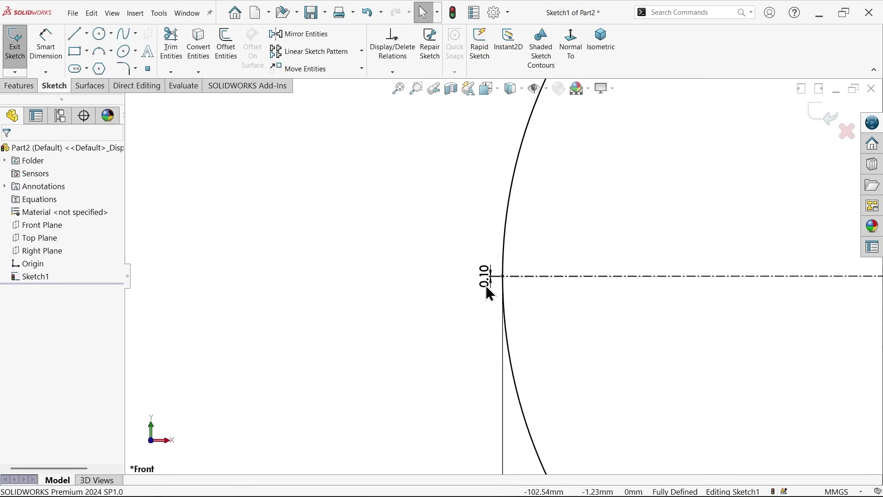
{"action": "left_click", "coordinate": [822, 111]}
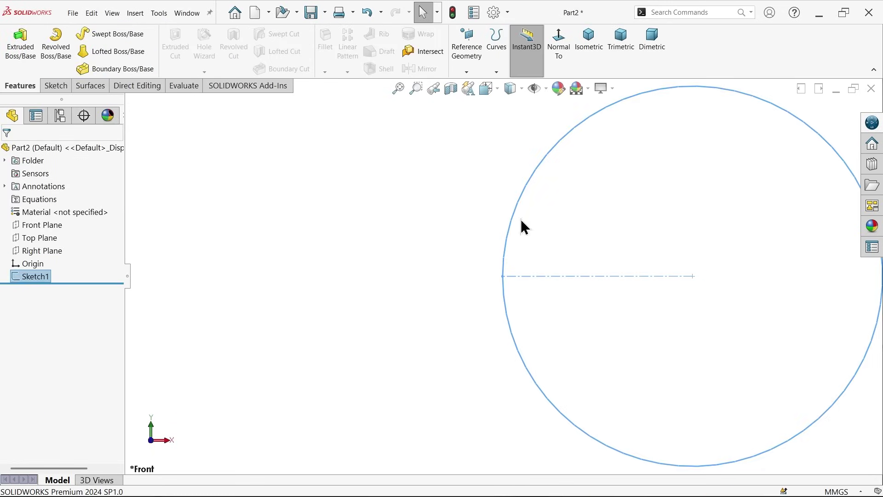
{"action": "left_click", "coordinate": [50, 227]}
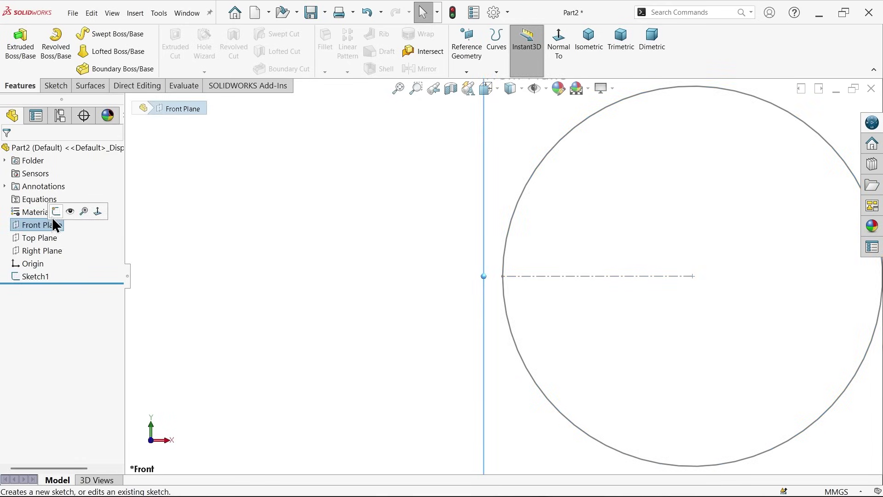
{"action": "left_click", "coordinate": [60, 210]}
Sketch a nearly horizontal line about 45 mm long to the left of the circle, level with its centerlines
{"action": "left_click", "coordinate": [75, 34]}
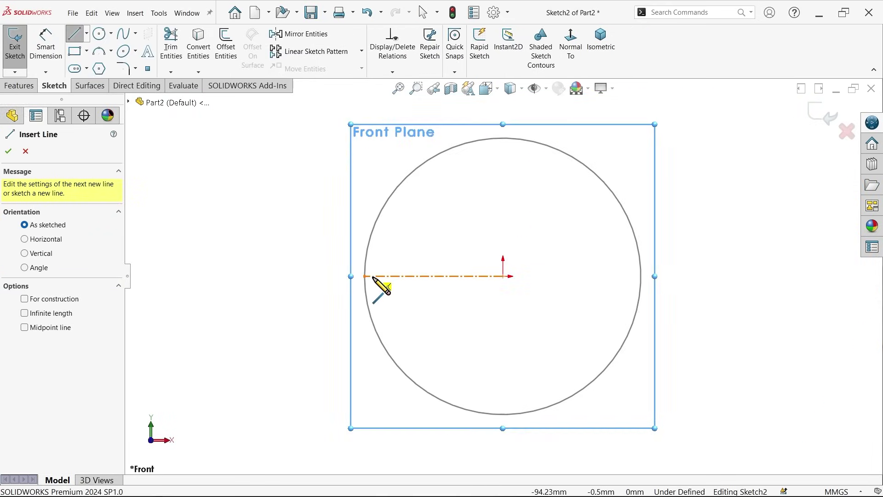
{"action": "scroll", "coordinate": [386, 288], "scroll_direction": "down", "scroll_amount": 5}
{"action": "scroll", "coordinate": [483, 278], "scroll_direction": "down", "scroll_amount": 2}
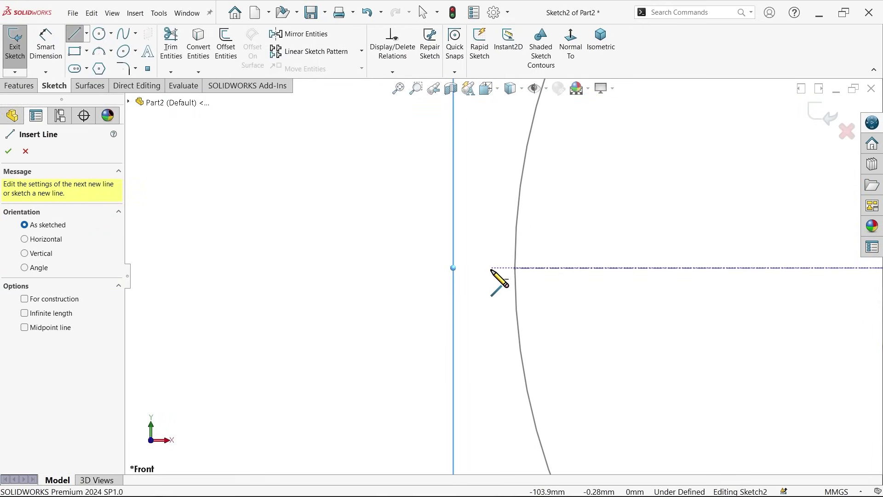
{"action": "mouse_move", "coordinate": [491, 268]}
{"action": "left_mouse_down"}
{"action": "mouse_move", "coordinate": [244, 253]}
{"action": "mouse_move", "coordinate": [210, 272]}
{"action": "left_mouse_up"}
{"action": "right_click", "coordinate": [256, 217]}
{"action": "left_click", "coordinate": [288, 222]}
Dimension the new line's length to 60 mm
{"action": "left_click", "coordinate": [46, 46]}
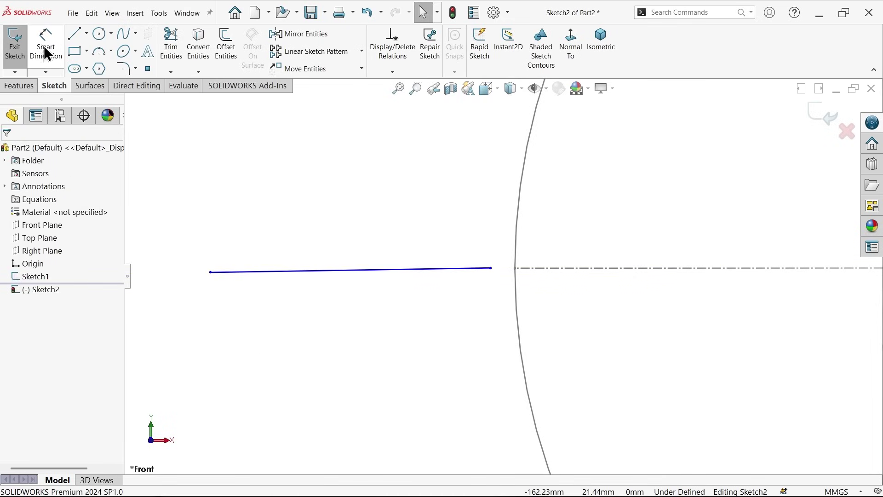
{"action": "left_click", "coordinate": [316, 273]}
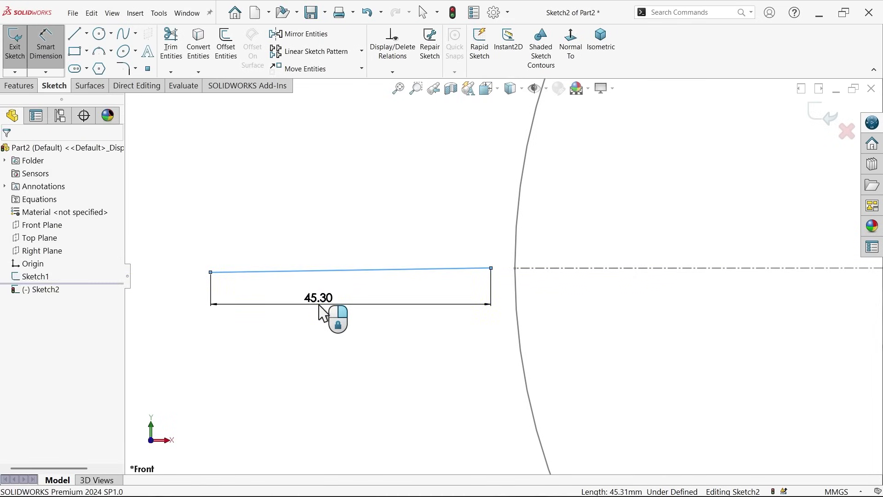
{"action": "left_click", "coordinate": [320, 306]}
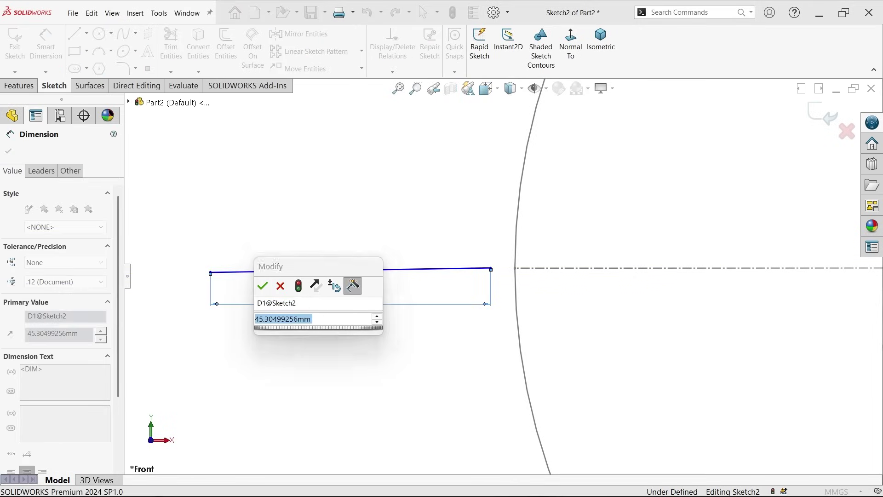
{"action": "type", "text": "60"}
{"action": "key", "text": "Return"}
{"action": "key", "text": "Escape"}
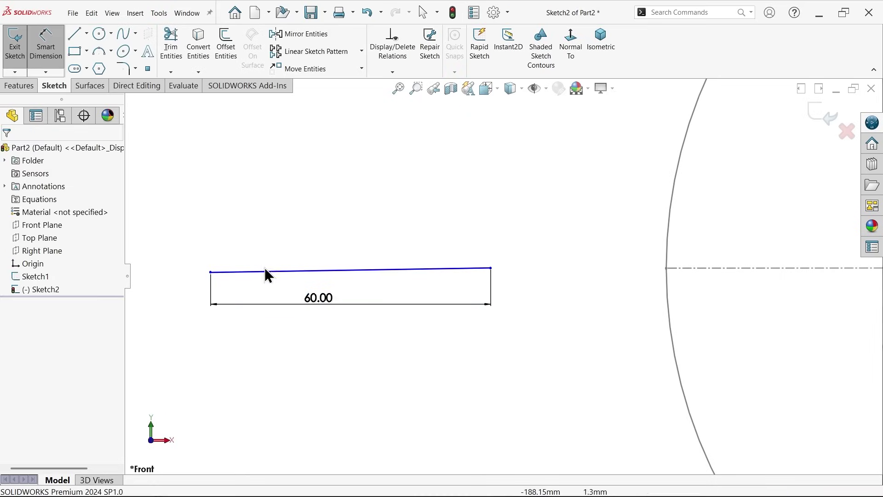
{"action": "key", "text": "Escape"}
Make the 60 mm line horizontal
{"action": "left_click", "coordinate": [395, 270]}
{"action": "left_click", "coordinate": [420, 230]}
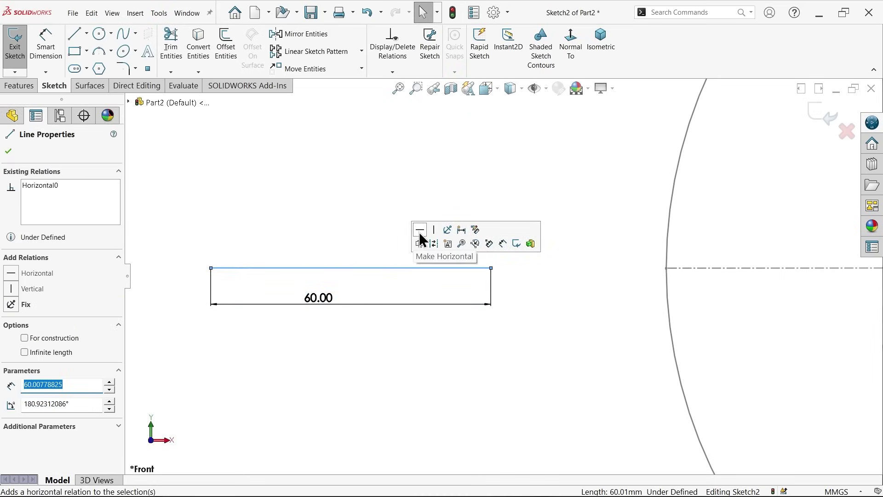
{"action": "key", "text": "Escape"}
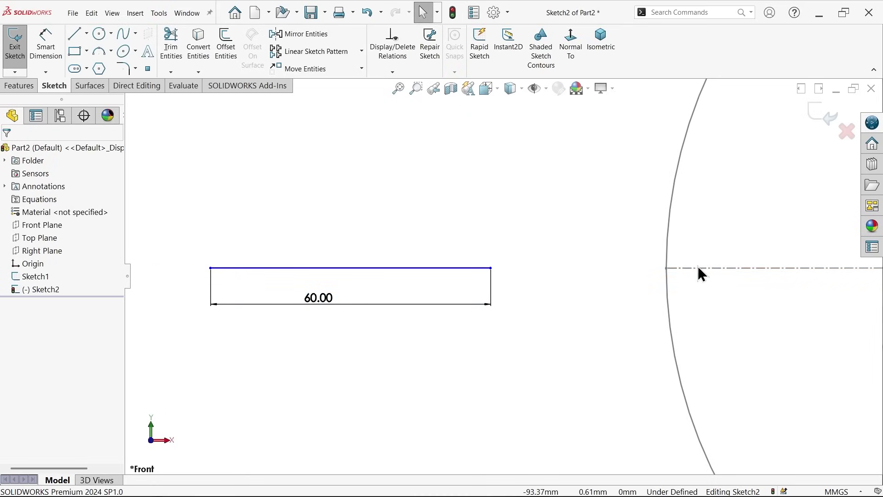
Move the 60 mm line towards the circle until its right end is about 3 mm from the circle's left side
{"action": "scroll", "coordinate": [473, 282], "scroll_direction": "down", "scroll_amount": 2}
{"action": "scroll", "coordinate": [252, 299], "scroll_direction": "down", "scroll_amount": 1}
{"action": "scroll", "coordinate": [272, 299], "scroll_direction": "up", "scroll_amount": 1}
{"action": "scroll", "coordinate": [251, 286], "scroll_direction": "down", "scroll_amount": 2}
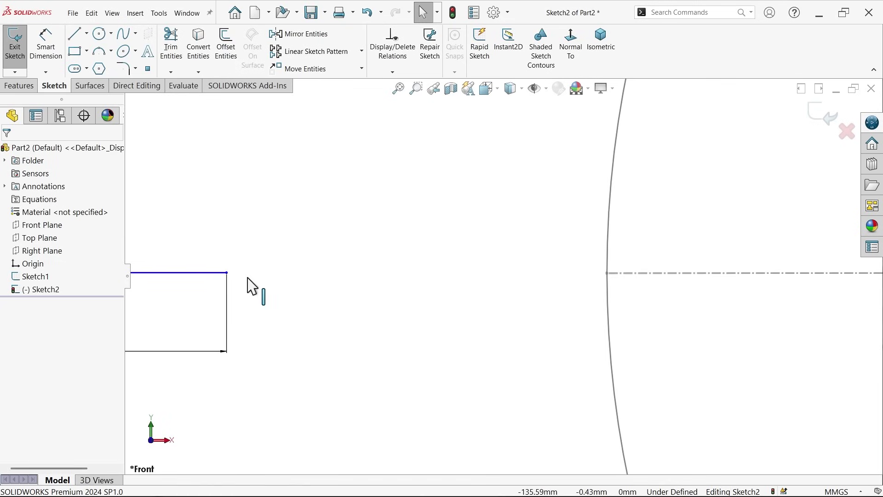
{"action": "left_click_drag", "start_coordinate": [227, 272], "coordinate": [562, 271]}
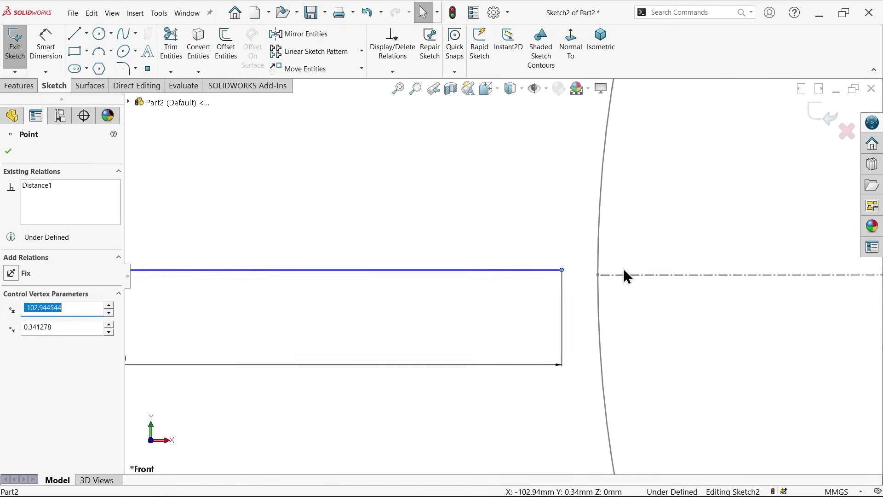
Make the 60 mm line collinear with the upper centerline of the circle sketch
{"action": "scroll", "coordinate": [626, 275], "scroll_direction": "down", "scroll_amount": 3}
{"action": "left_click", "coordinate": [537, 295]}
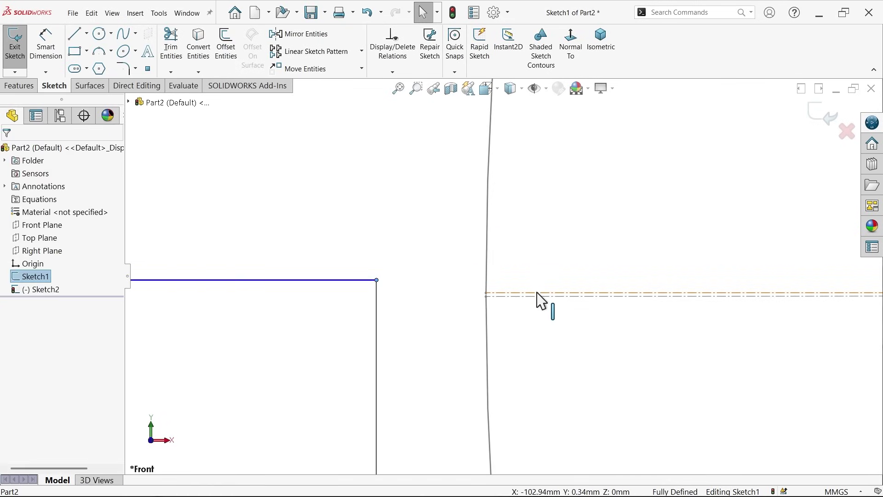
{"action": "left_click", "coordinate": [356, 282], "text": "ctrl"}
{"action": "left_click", "coordinate": [380, 240]}
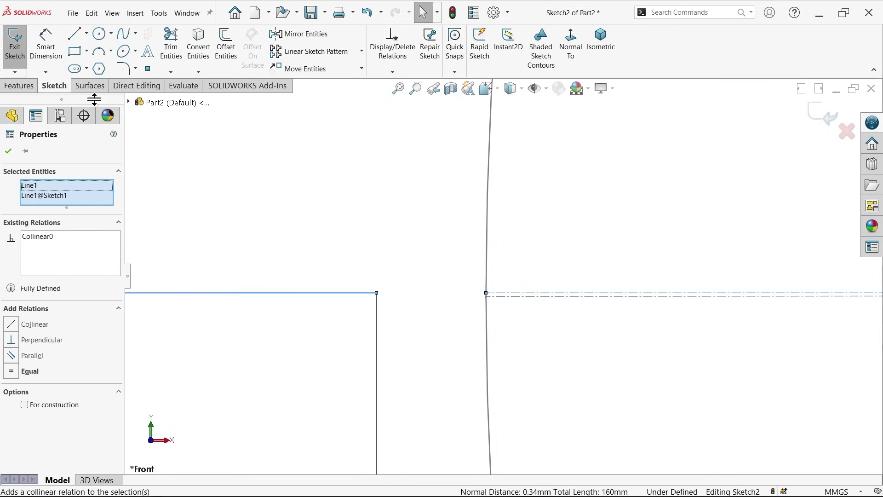
Dimension the gap between the 60 mm line's right end and the circle centerline's left end as 5 mm
{"action": "left_click", "coordinate": [46, 41]}
{"action": "left_click", "coordinate": [378, 293]}
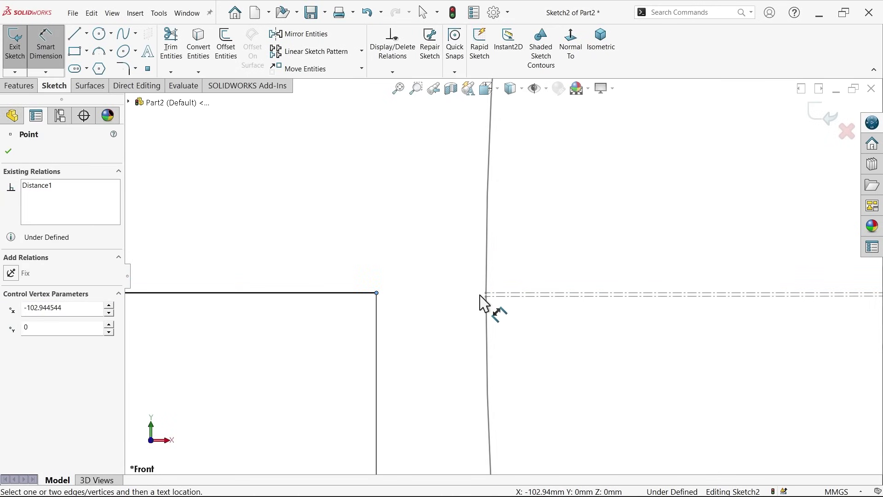
{"action": "left_click", "coordinate": [489, 295]}
{"action": "left_click", "coordinate": [430, 248]}
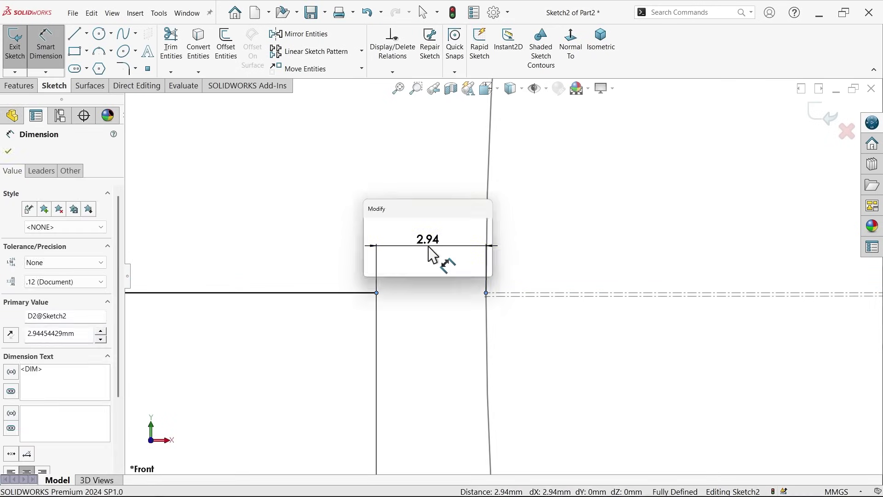
{"action": "type", "text": "5"}
{"action": "key", "text": "Return"}
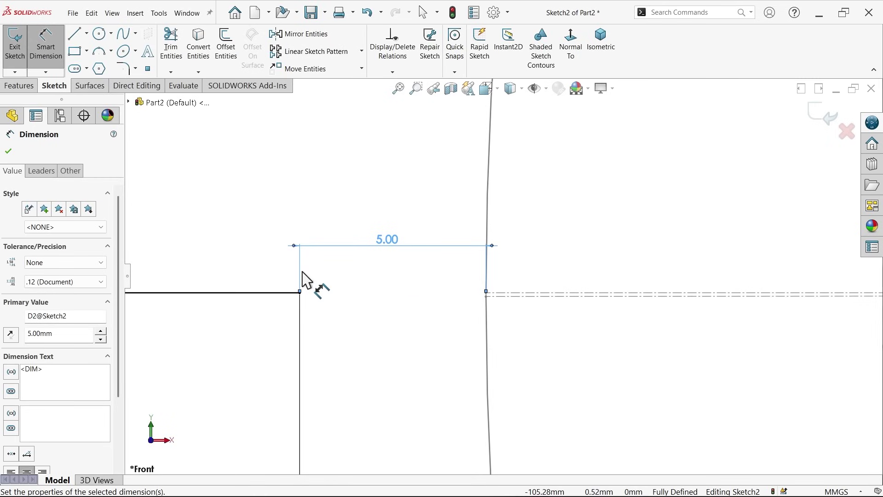
Start a swept surface with the 60 mm line sketch as profile and the 200 mm circle sketch as path
{"action": "scroll", "coordinate": [377, 269], "scroll_direction": "up", "scroll_amount": 10}
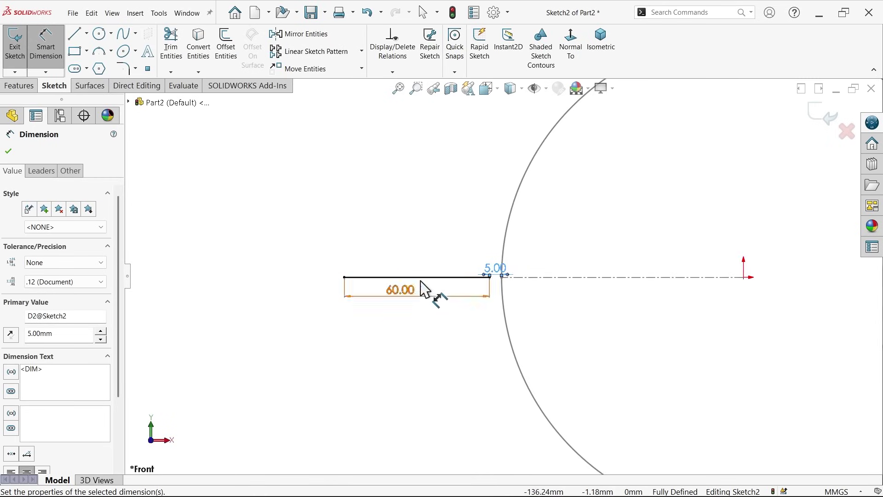
{"action": "scroll", "coordinate": [444, 285], "scroll_direction": "down", "scroll_amount": 2}
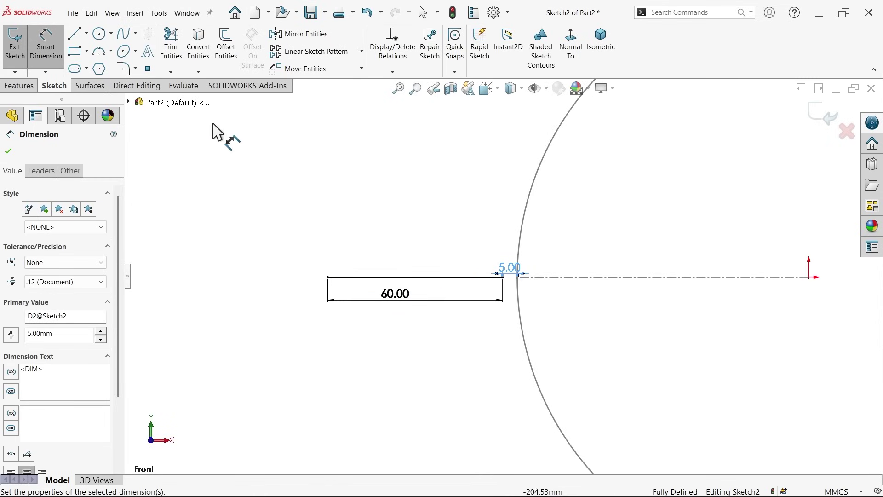
{"action": "left_click", "coordinate": [92, 87]}
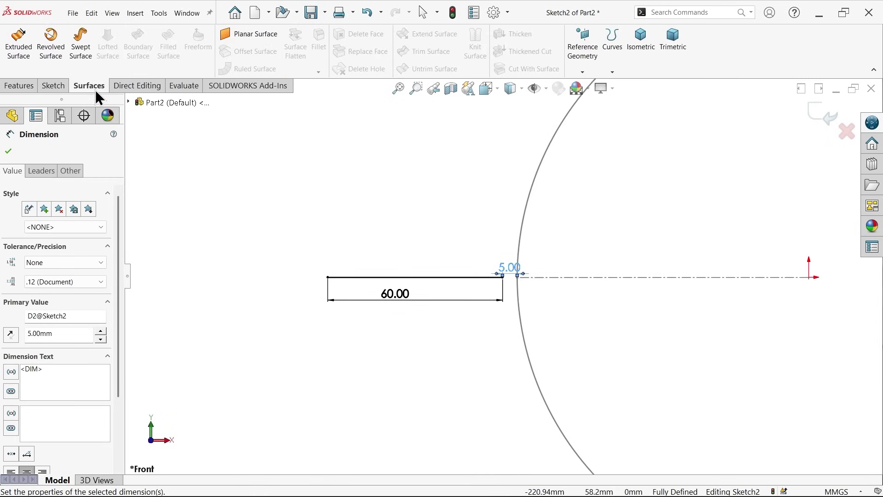
{"action": "left_click", "coordinate": [82, 55]}
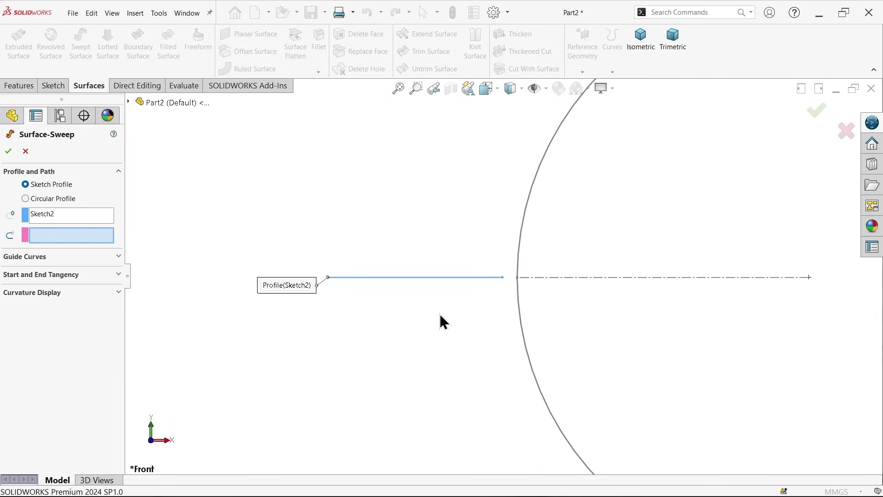
{"action": "left_click", "coordinate": [647, 42]}
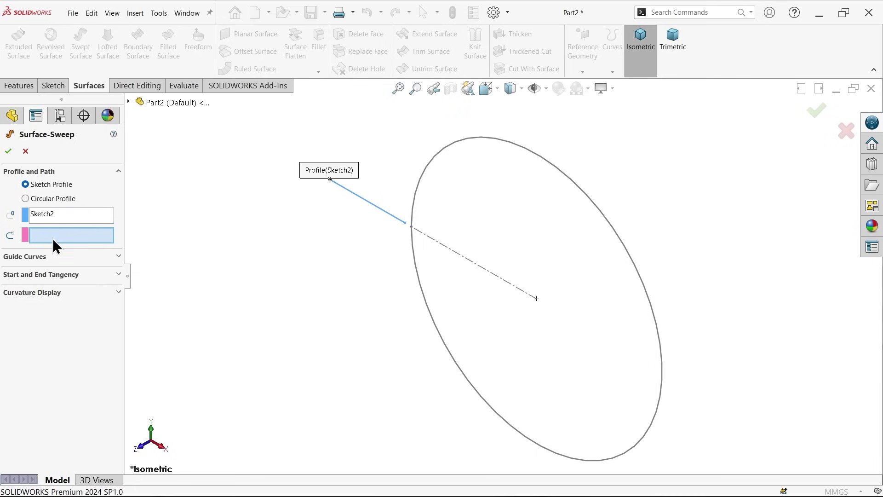
{"action": "left_click", "coordinate": [419, 288]}
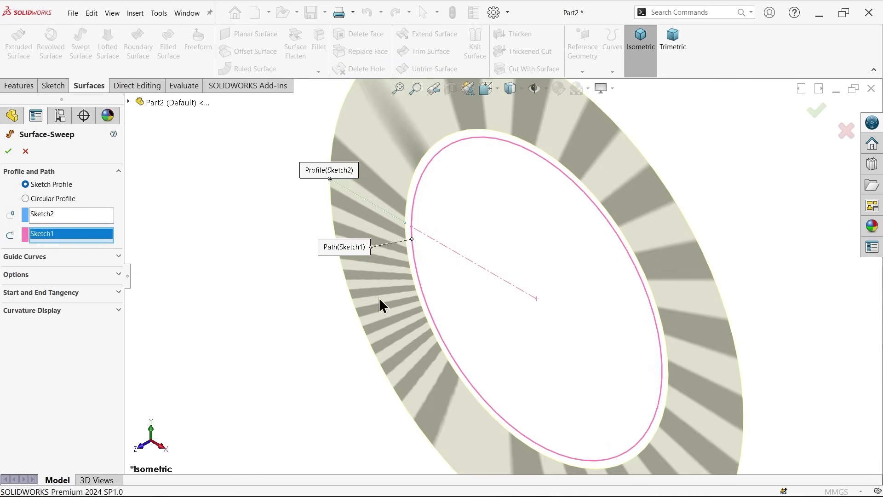
Set the sweep's profile twist to Specify Twist Value with 50 revolutions and finish the surface
{"action": "left_click", "coordinate": [29, 278]}
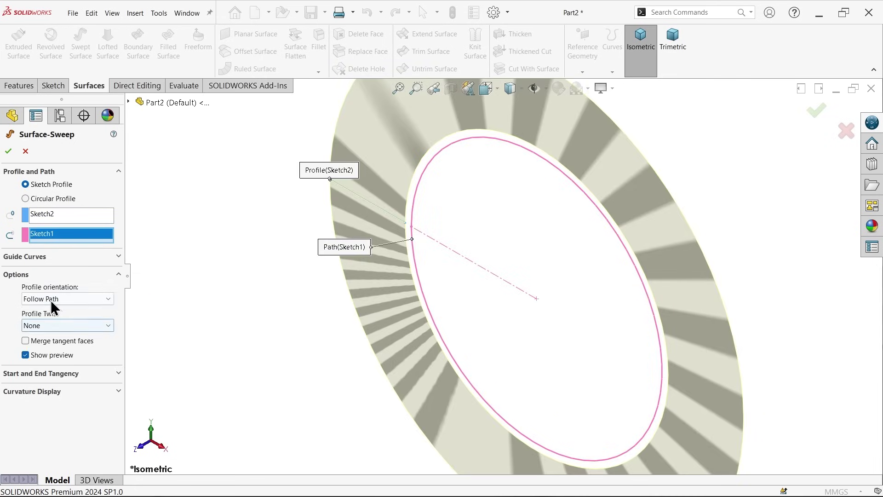
{"action": "left_click", "coordinate": [63, 325]}
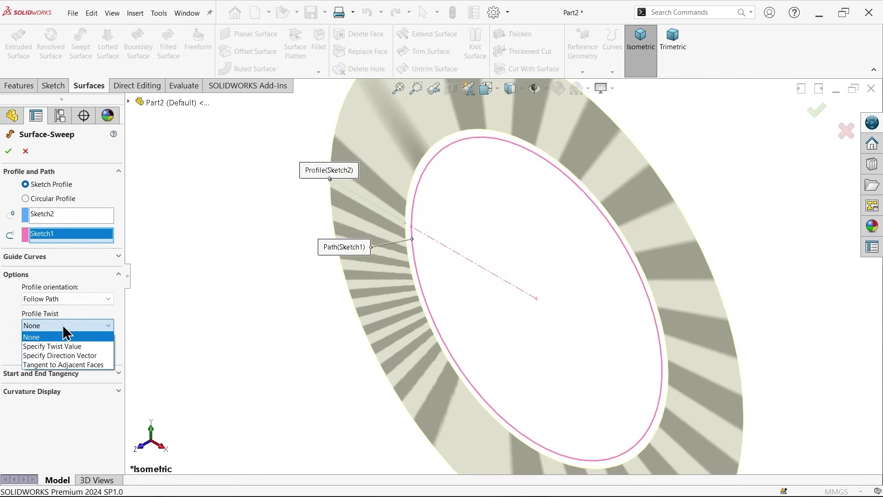
{"action": "left_click", "coordinate": [79, 345]}
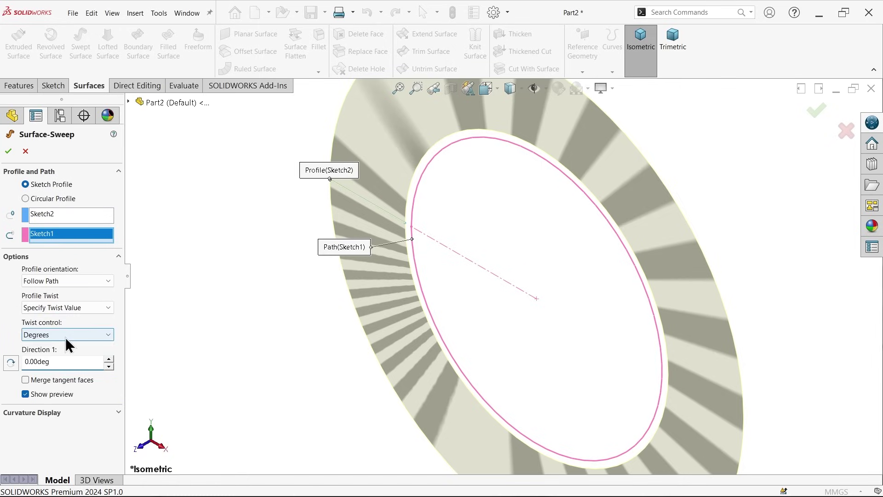
{"action": "left_click", "coordinate": [65, 335]}
{"action": "left_click", "coordinate": [56, 365]}
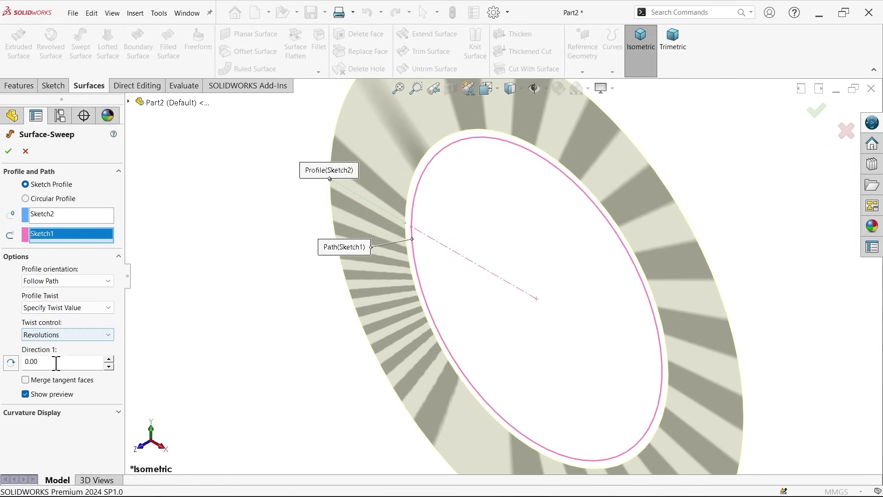
{"action": "left_click", "coordinate": [26, 362]}
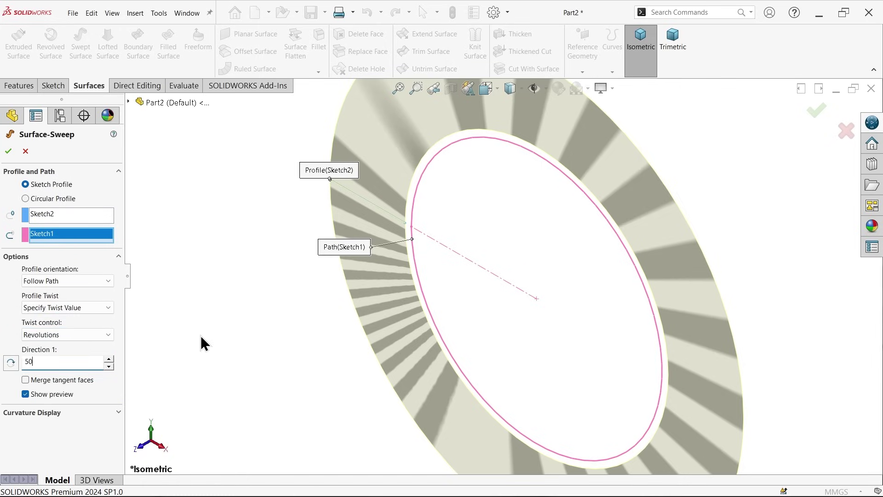
{"action": "key", "text": "Return"}
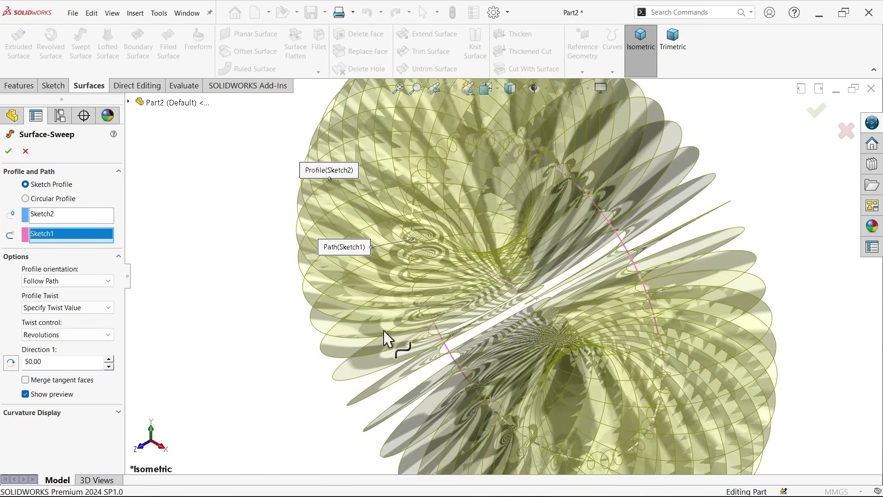
{"action": "key", "text": "f"}
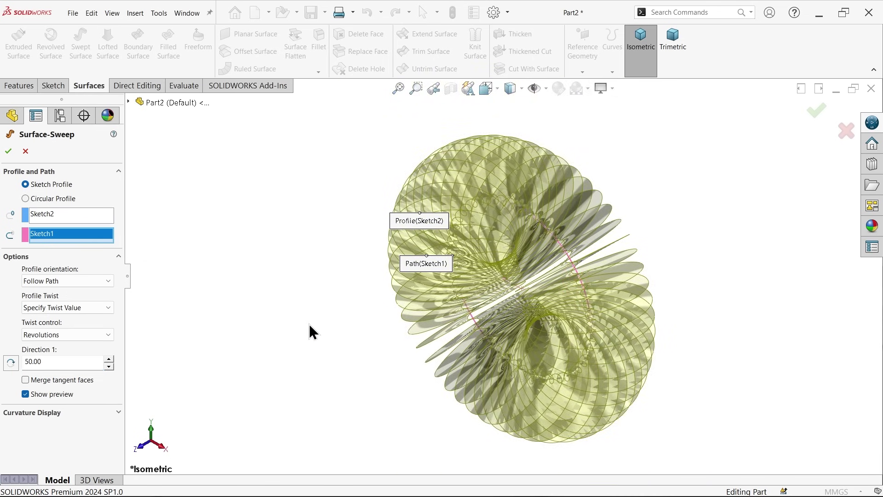
{"action": "middle_click_drag", "start_coordinate": [311, 331], "coordinate": [336, 313]}
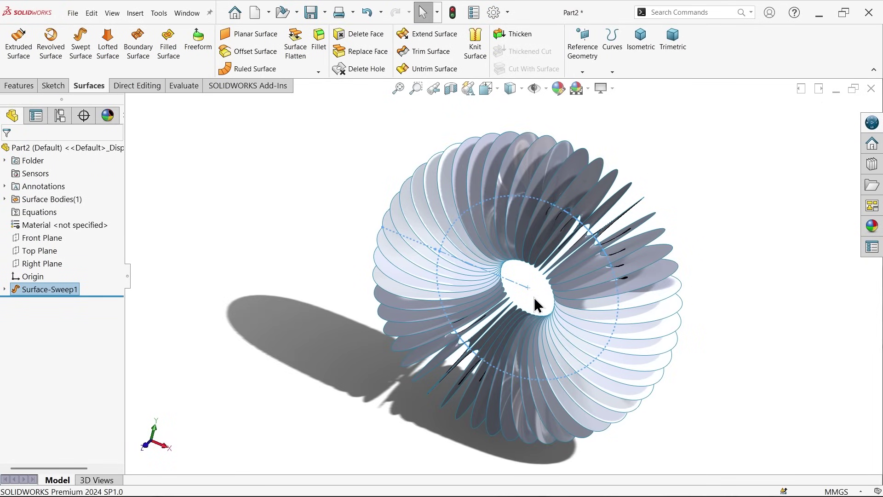
Hide the swept surface body
{"action": "scroll", "coordinate": [534, 298], "scroll_direction": "down", "scroll_amount": 4}
{"action": "middle_click_drag", "start_coordinate": [533, 304], "coordinate": [500, 264]}
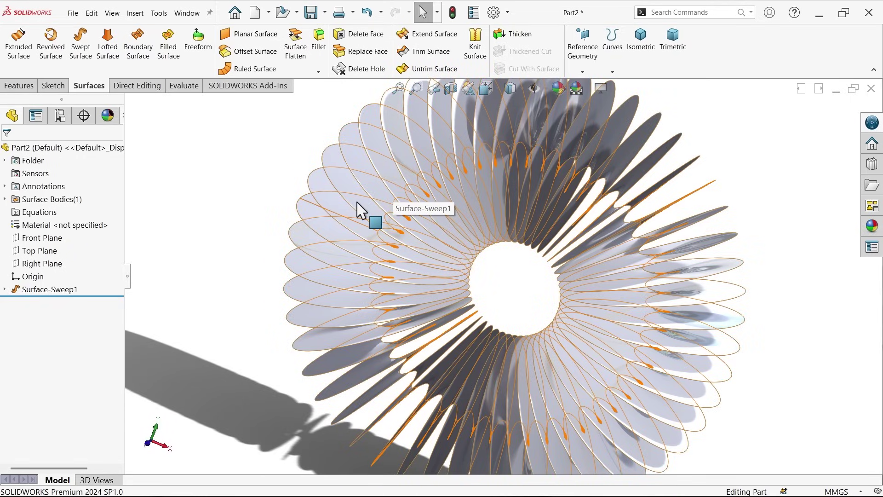
{"action": "middle_click_drag", "start_coordinate": [304, 274], "coordinate": [262, 305]}
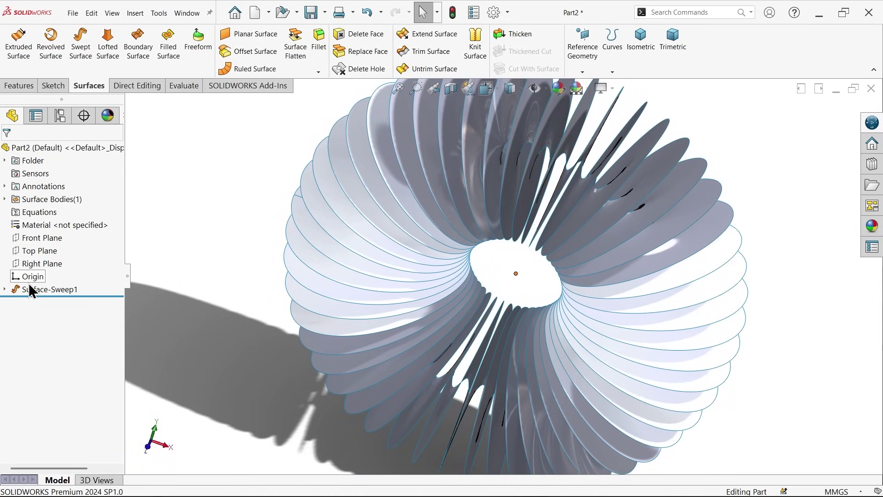
{"action": "left_click", "coordinate": [5, 199]}
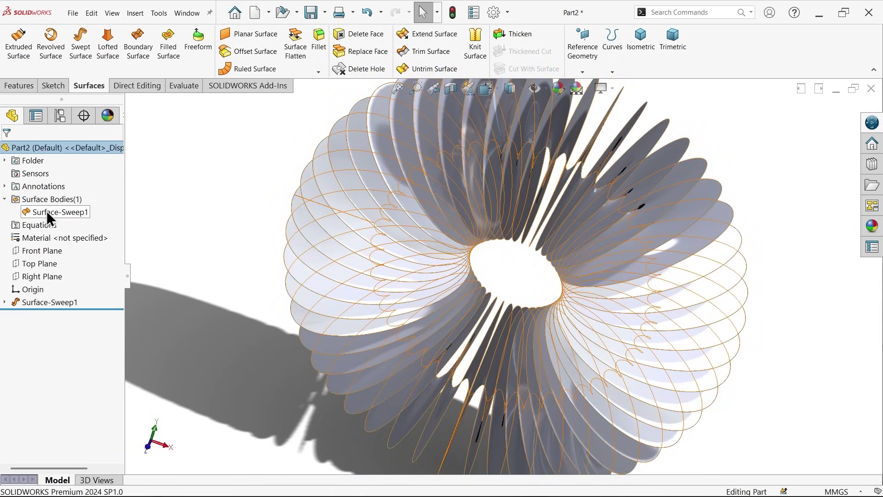
{"action": "left_click", "coordinate": [46, 210]}
{"action": "left_click", "coordinate": [54, 198]}
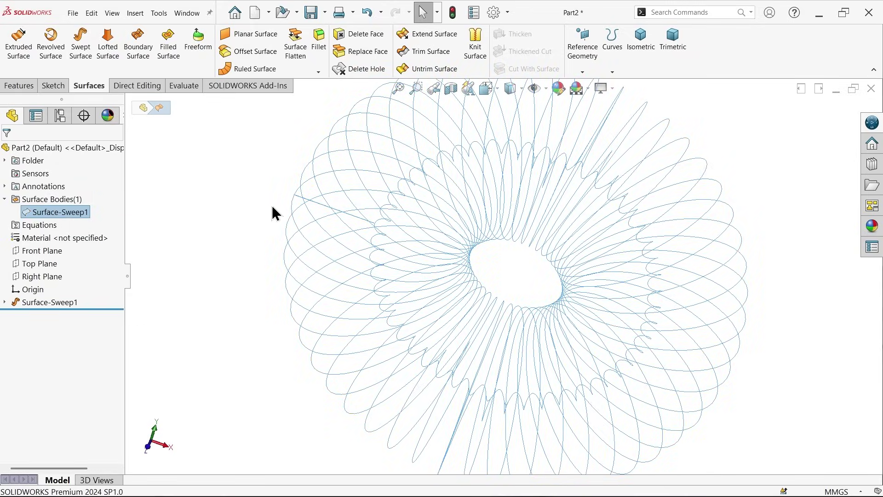
Show the 200 mm circle sketch used as the sweep's path
{"action": "left_click", "coordinate": [4, 302]}
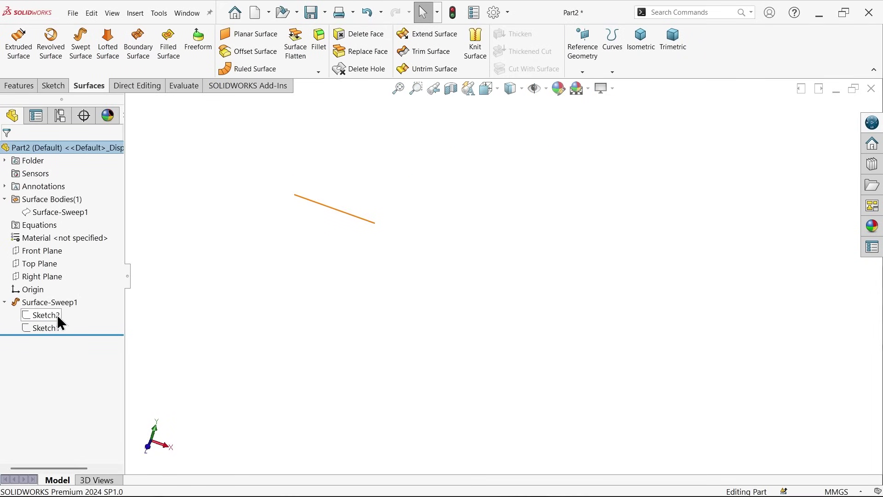
{"action": "left_click", "coordinate": [54, 330]}
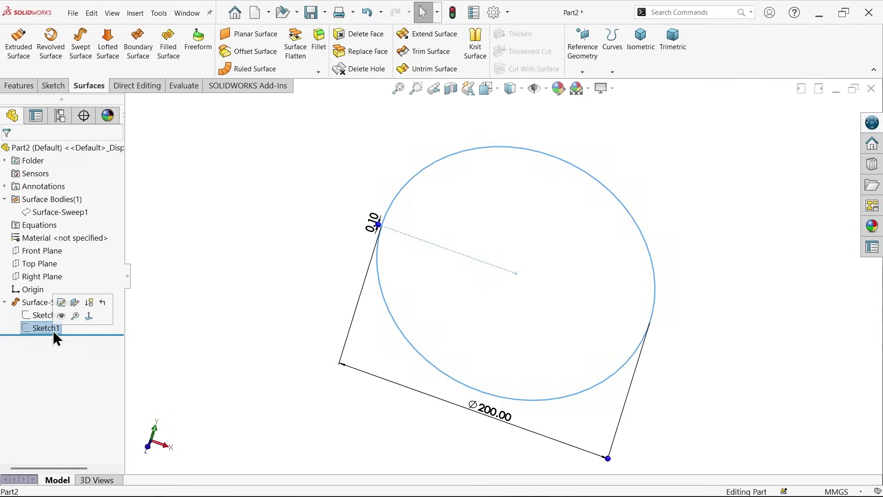
{"action": "left_click", "coordinate": [62, 321]}
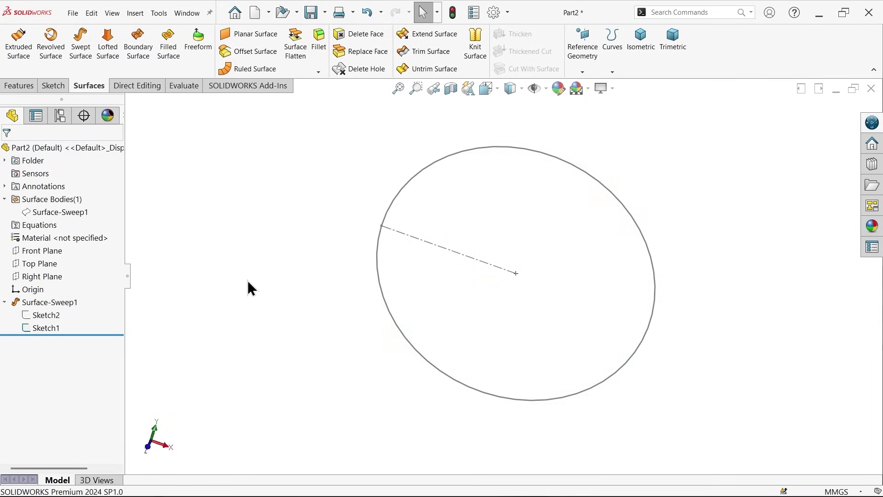
Switch to the spring drawing image, examine the coil dimensions in sections A-A and B-B, and return to the part
{"action": "key", "text": "alt+Tab"}
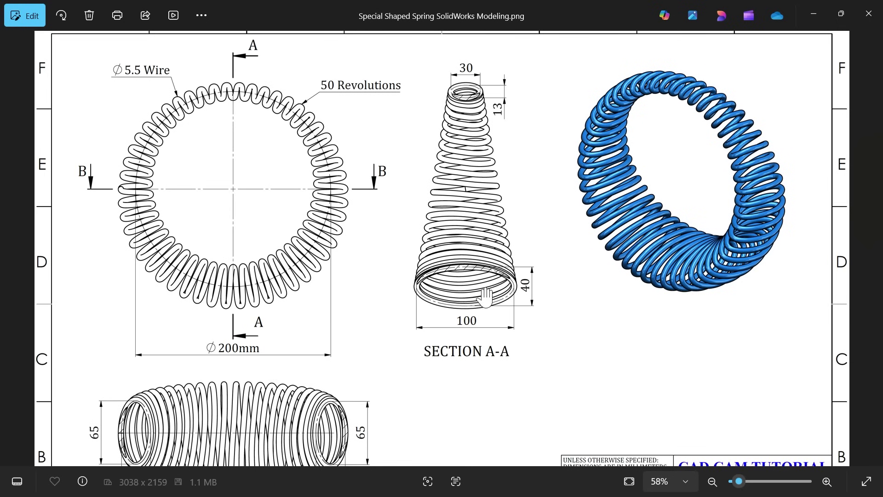
{"action": "scroll", "coordinate": [486, 297], "scroll_direction": "up", "scroll_amount": 2}
{"action": "scroll", "coordinate": [455, 335], "scroll_direction": "up", "scroll_amount": 1}
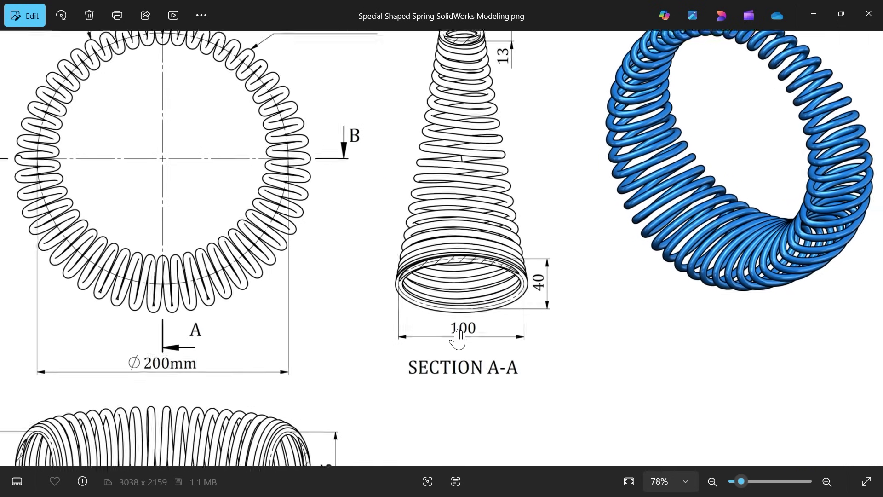
{"action": "scroll", "coordinate": [485, 123], "scroll_direction": "up", "scroll_amount": 5}
{"action": "scroll", "coordinate": [485, 123], "scroll_direction": "up", "scroll_amount": 2}
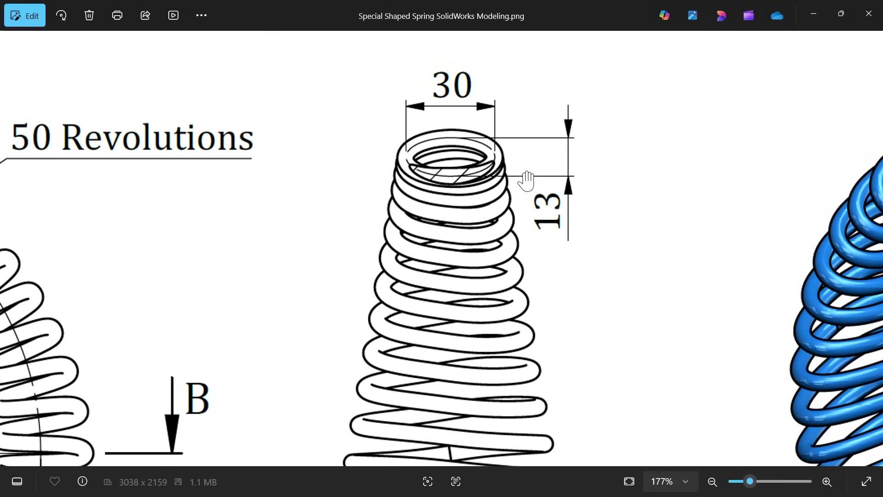
{"action": "scroll", "coordinate": [516, 197], "scroll_direction": "down", "scroll_amount": 10}
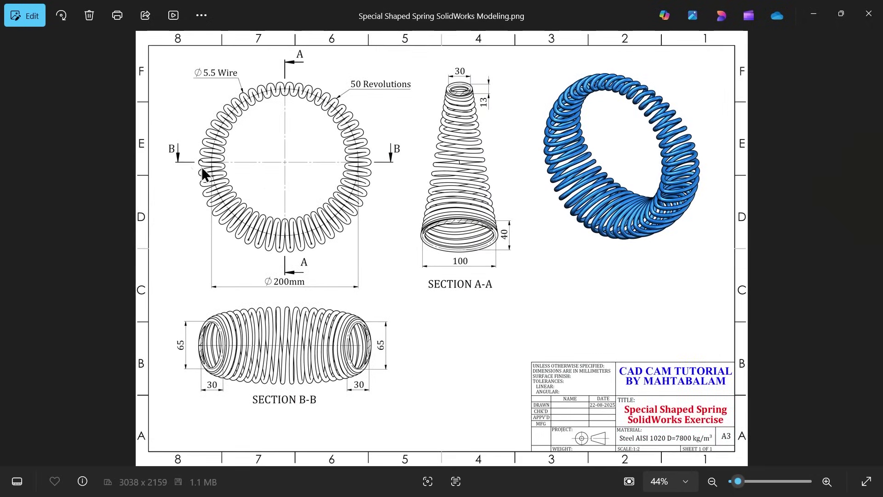
{"action": "scroll", "coordinate": [294, 375], "scroll_direction": "up", "scroll_amount": 1}
{"action": "scroll", "coordinate": [381, 357], "scroll_direction": "up", "scroll_amount": 5}
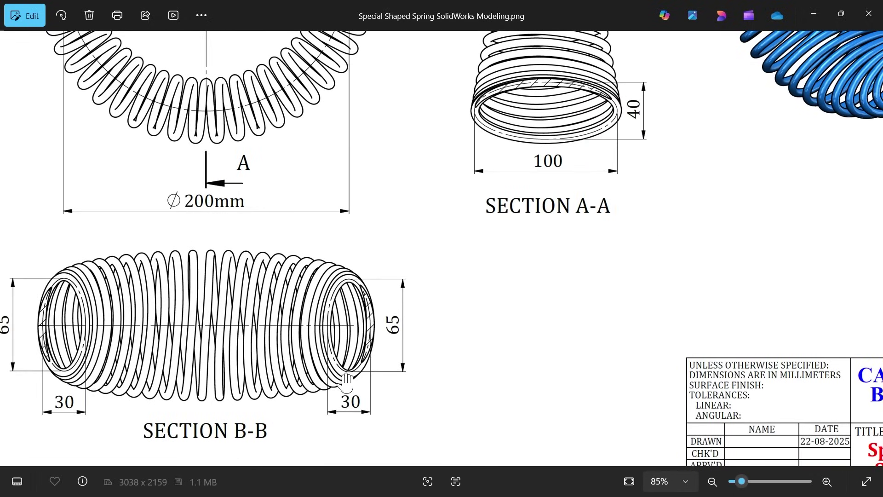
{"action": "left_click_drag", "start_coordinate": [361, 164], "coordinate": [424, 375]}
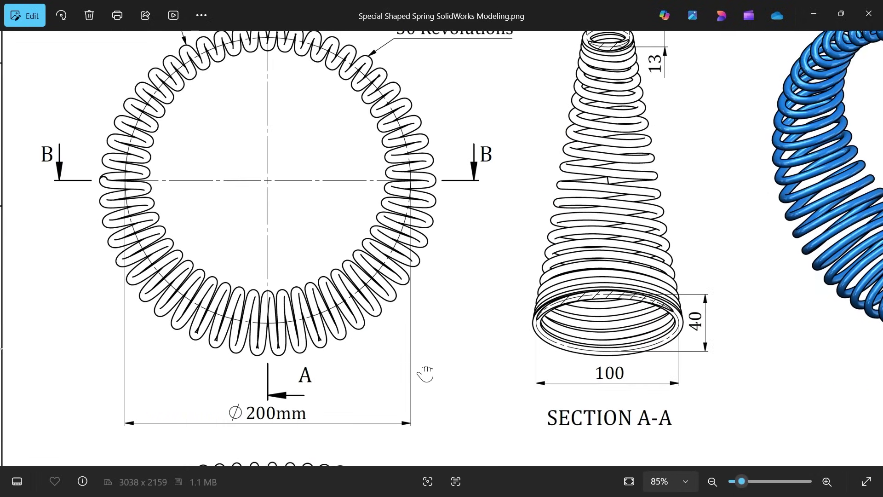
{"action": "scroll", "coordinate": [279, 73], "scroll_direction": "down", "scroll_amount": 2}
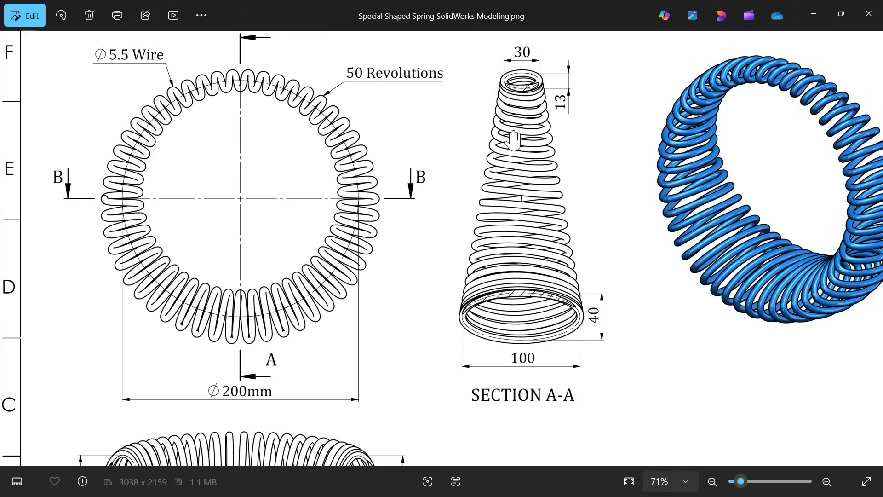
{"action": "left_click", "coordinate": [816, 14]}
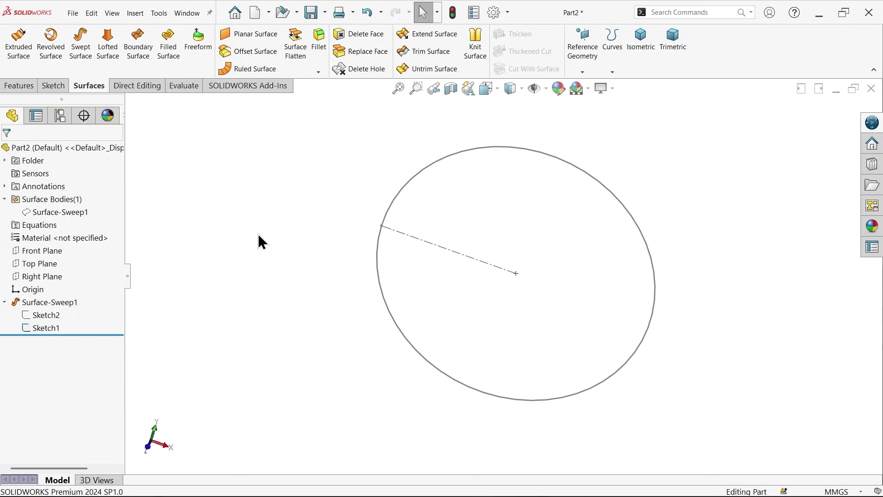
Start a sketch on the Right Plane and draw a horizontal ellipse below the path circle, with radii of about 40.7 and 18.2 mm
{"action": "left_click", "coordinate": [46, 276]}
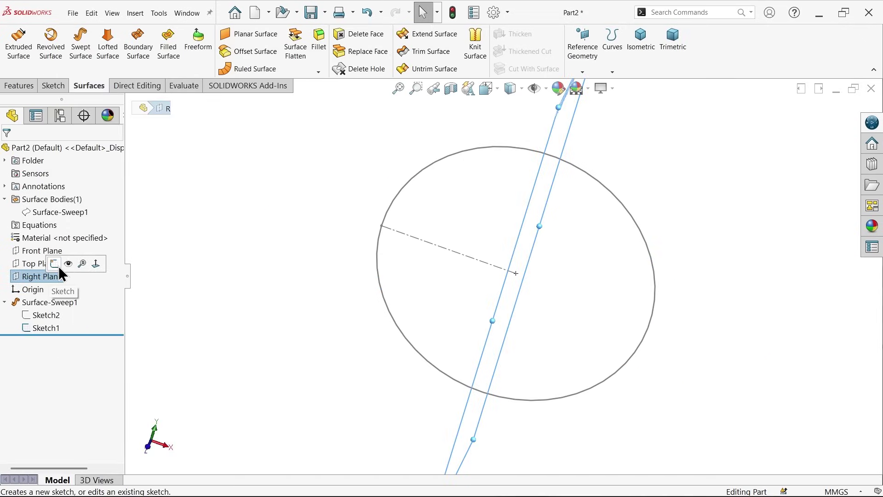
{"action": "left_click", "coordinate": [59, 265]}
{"action": "left_click", "coordinate": [123, 52]}
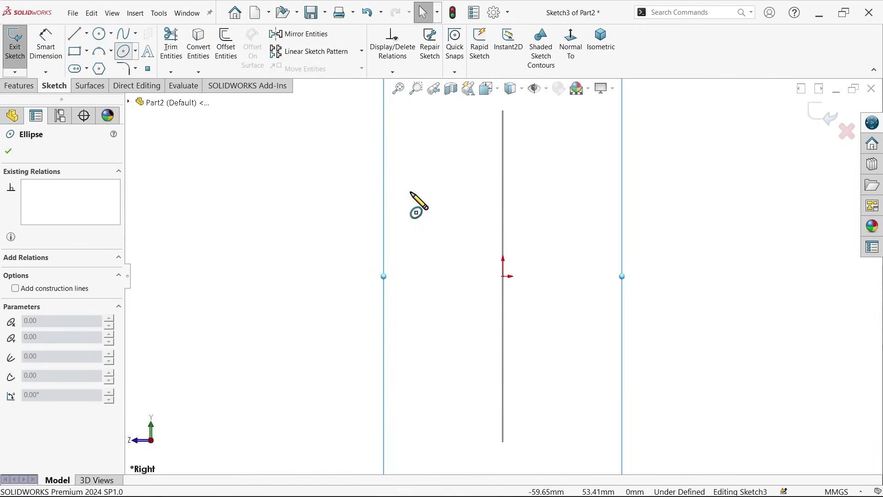
{"action": "scroll", "coordinate": [509, 381], "scroll_direction": "down", "scroll_amount": 2}
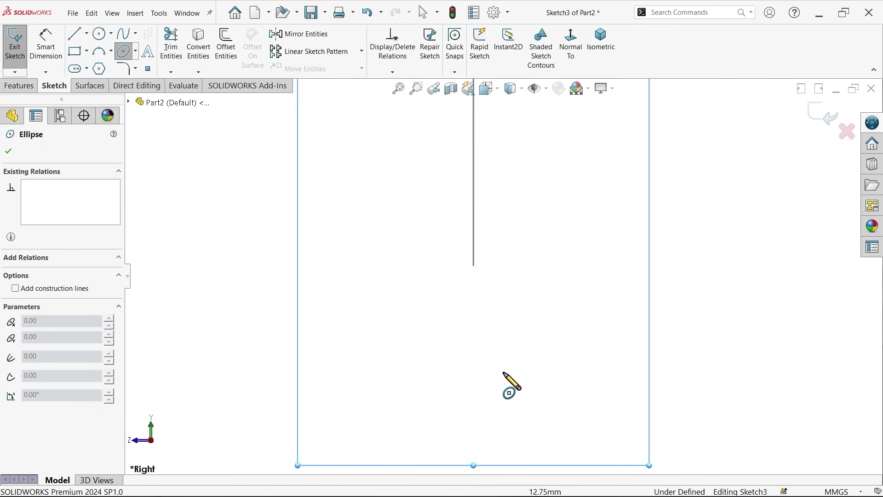
{"action": "left_click", "coordinate": [474, 346]}
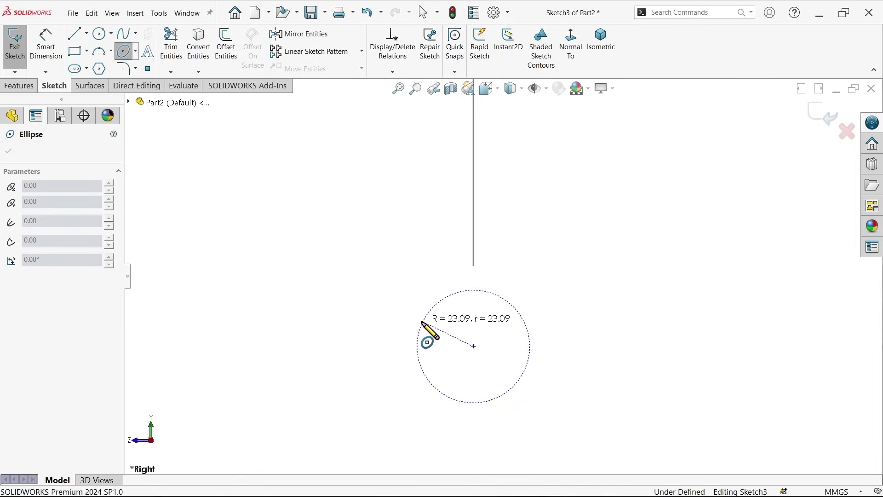
{"action": "left_click", "coordinate": [374, 346]}
{"action": "left_click", "coordinate": [386, 322]}
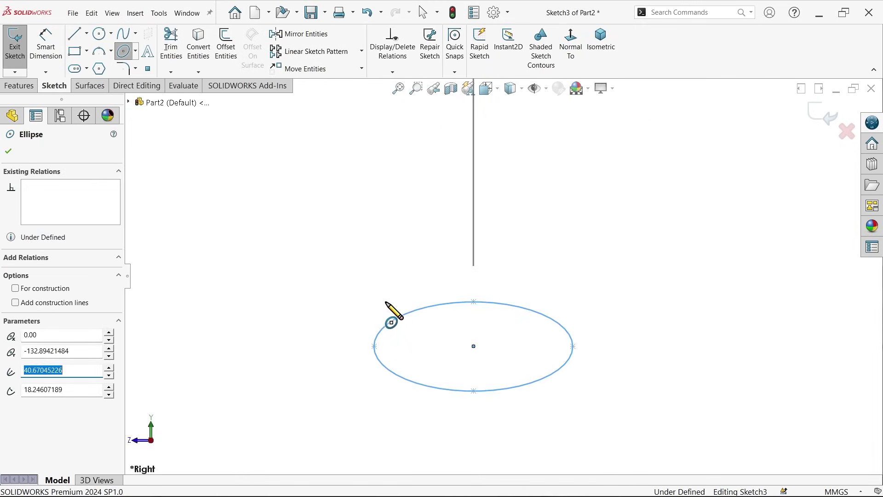
Dimension the ellipse's overall width between its two side points as 100 mm
{"action": "left_click", "coordinate": [46, 46]}
{"action": "left_click", "coordinate": [369, 346]}
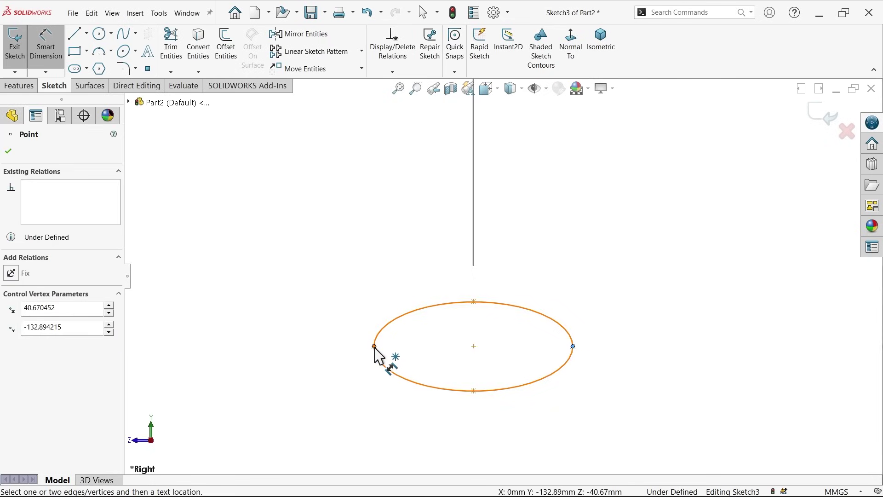
{"action": "left_click", "coordinate": [375, 348]}
{"action": "left_click", "coordinate": [463, 414]}
{"action": "type", "text": "100"}
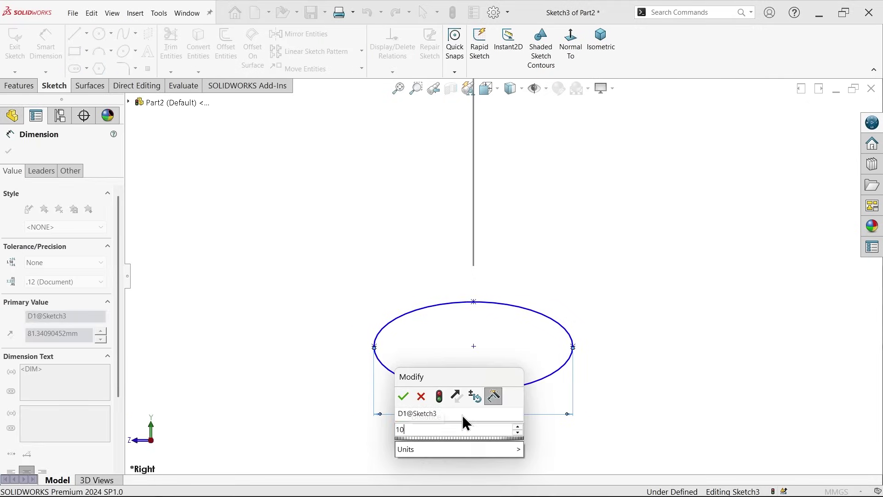
{"action": "key", "text": "Return"}
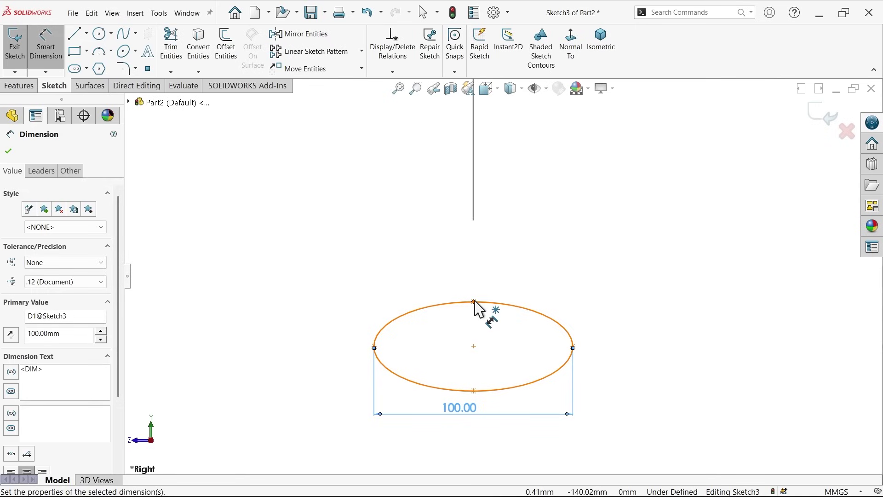
Dimension the ellipse's overall height between its upper and lower points as 40 mm
{"action": "left_click", "coordinate": [475, 304]}
{"action": "left_click", "coordinate": [474, 391]}
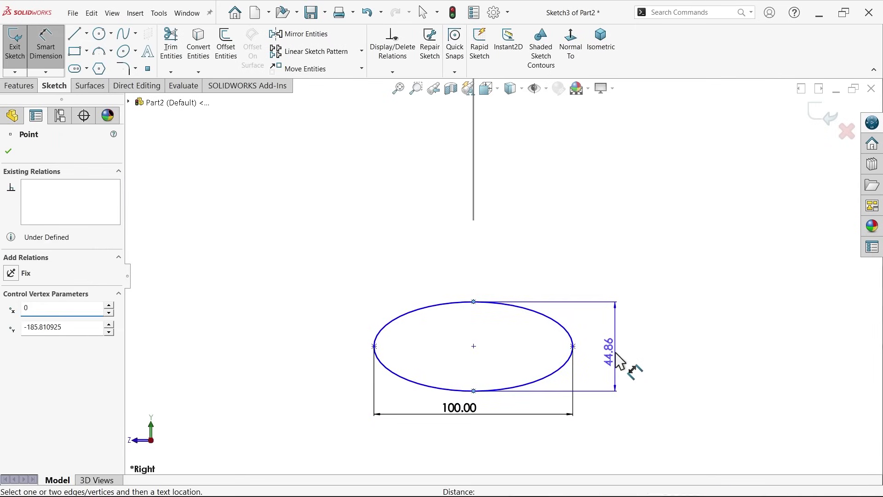
{"action": "left_click", "coordinate": [616, 353]}
{"action": "type", "text": "40"}
{"action": "key", "text": "Return"}
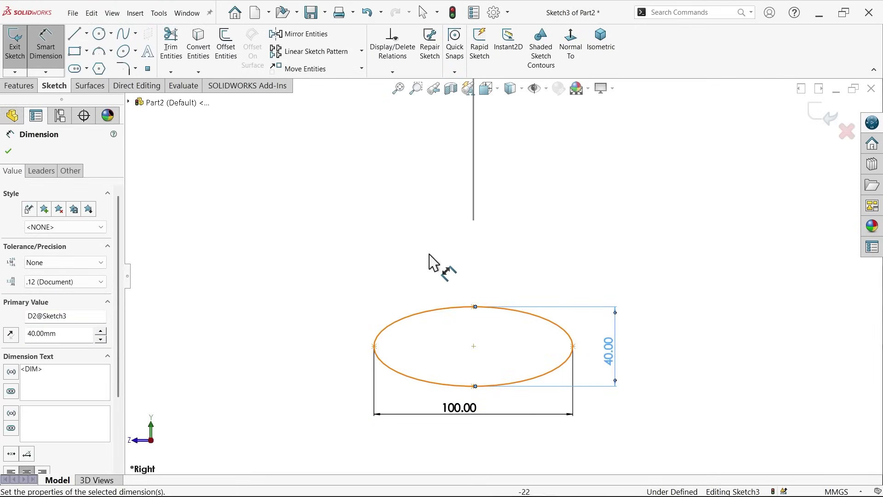
{"action": "left_click", "coordinate": [8, 151]}
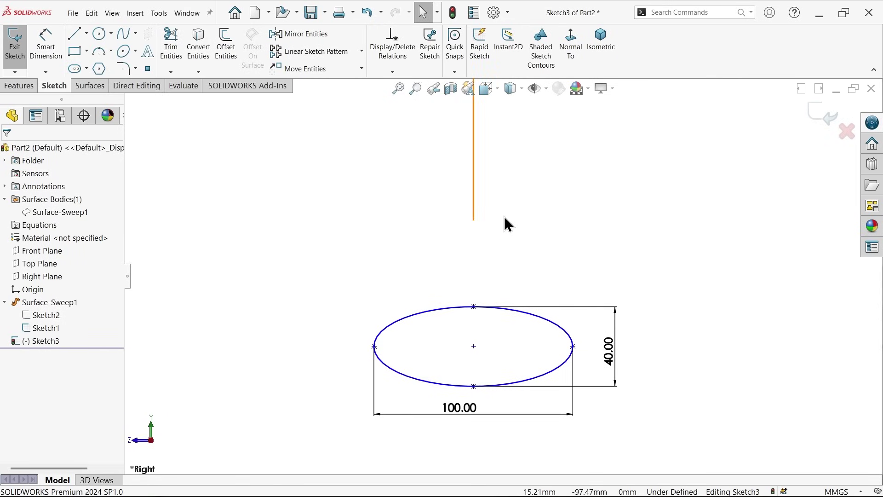
Add a Pierce relation between the ellipse's center and the lower part of the path circle
{"action": "key", "text": "Right"}
{"action": "left_click", "coordinate": [470, 346]}
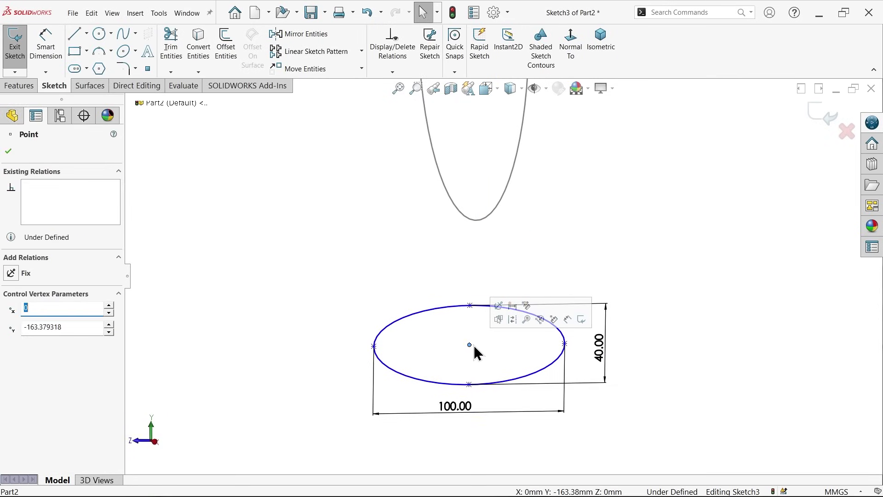
{"action": "left_click", "coordinate": [484, 224], "text": "ctrl"}
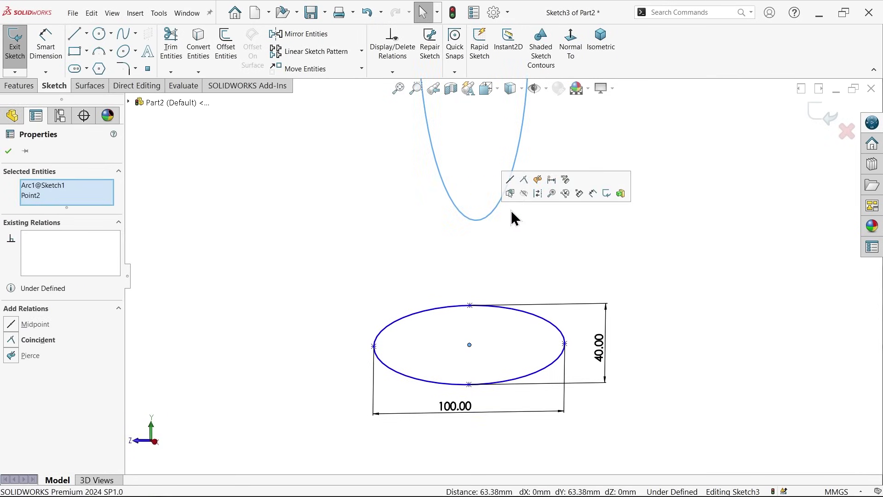
{"action": "left_click", "coordinate": [535, 239]}
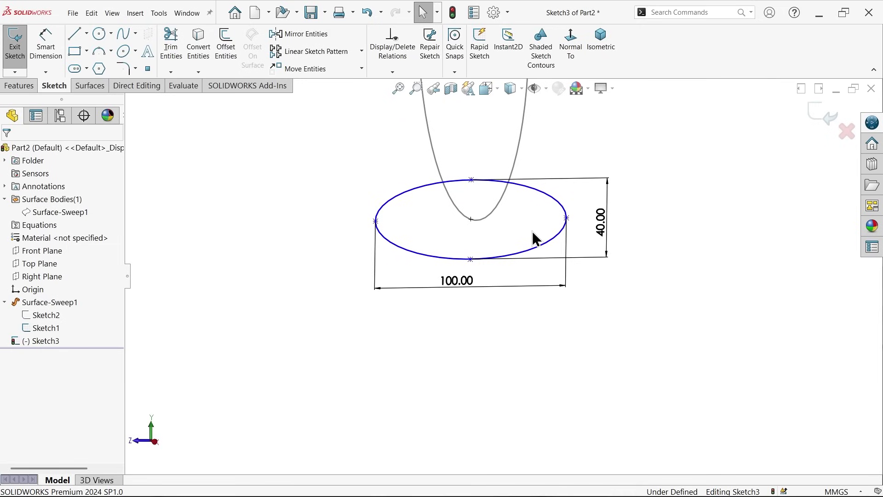
Add a Vertical relation between the upper and lower points of the 100 by 40 mm ellipse
{"action": "scroll", "coordinate": [484, 180], "scroll_direction": "down", "scroll_amount": 3}
{"action": "left_click", "coordinate": [466, 201]}
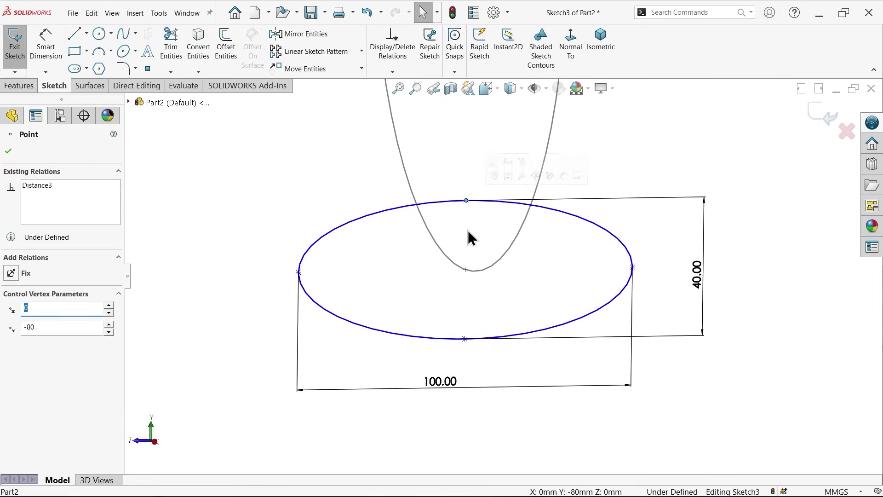
{"action": "left_click", "coordinate": [465, 339], "text": "ctrl"}
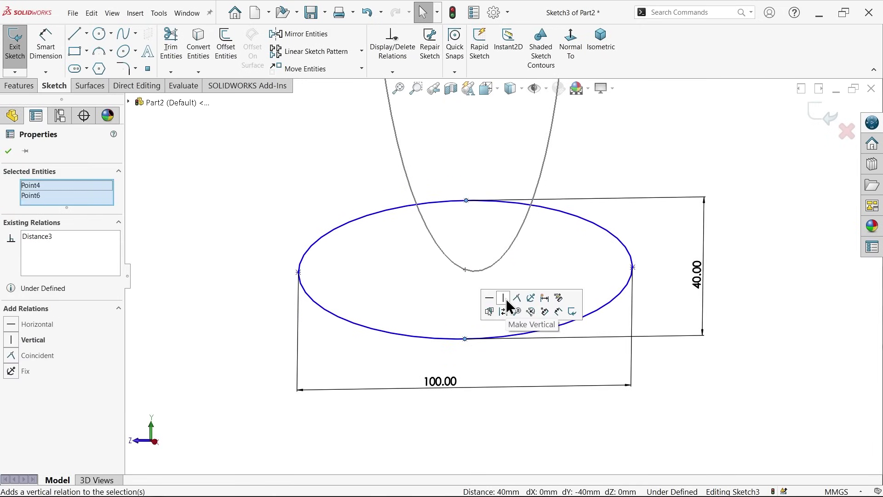
{"action": "left_click", "coordinate": [504, 298]}
{"action": "left_click", "coordinate": [538, 257]}
{"action": "scroll", "coordinate": [506, 303], "scroll_direction": "up", "scroll_amount": 2}
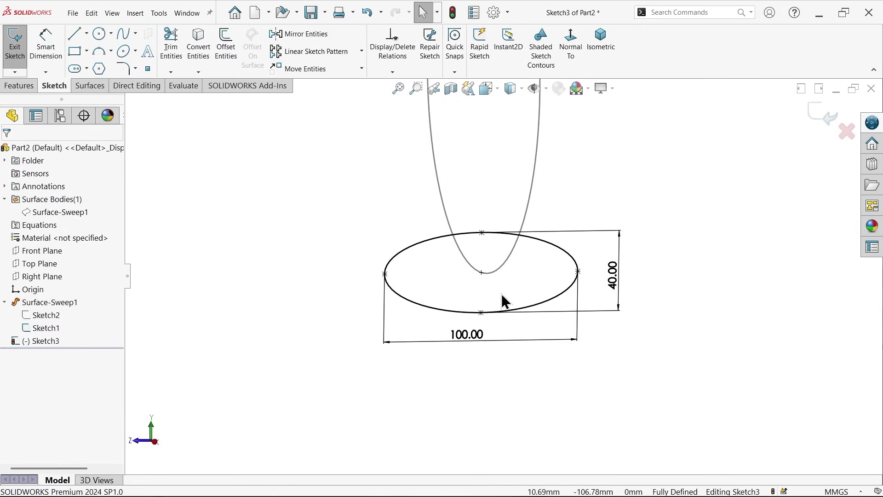
{"action": "scroll", "coordinate": [490, 299], "scroll_direction": "up", "scroll_amount": 2}
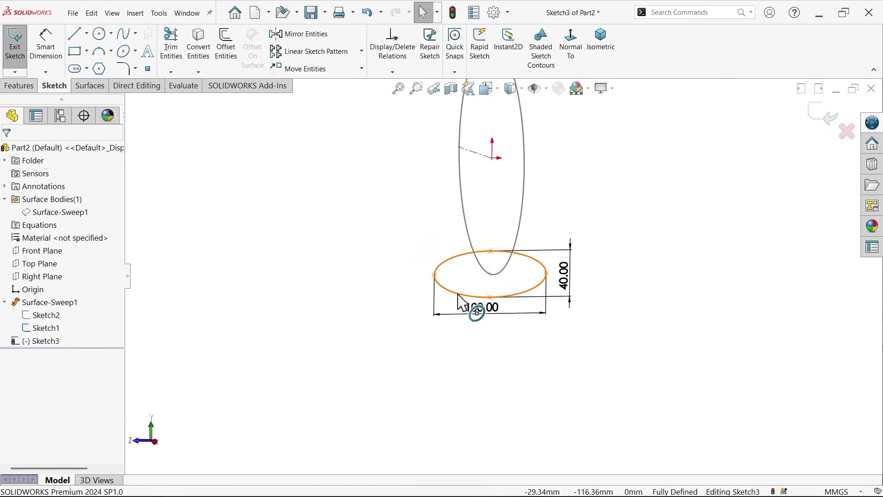
Copy the ellipse to the empty area beside the path circle and dimension the copy's width as 30 mm
{"action": "mouse_move", "coordinate": [468, 297]}
{"action": "left_mouse_down", "text": "ctrl"}
{"action": "mouse_move", "coordinate": [345, 251]}
{"action": "mouse_move", "coordinate": [332, 195]}
{"action": "left_mouse_up", "text": "ctrl"}
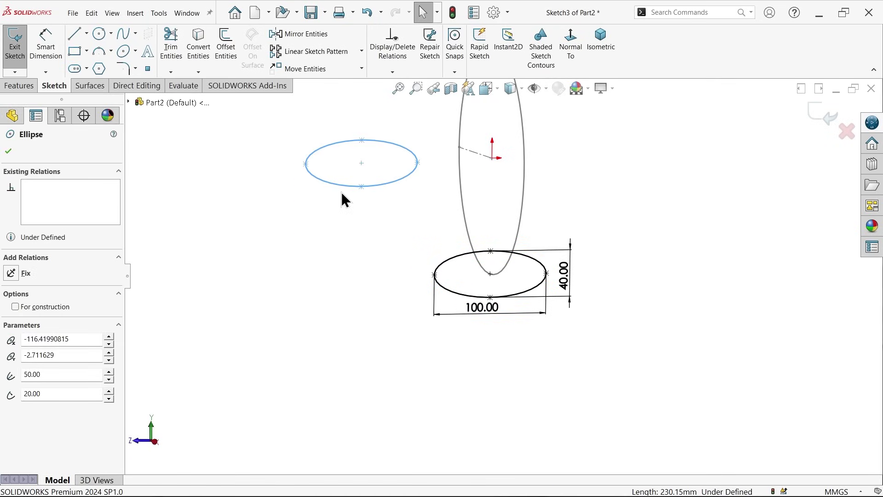
{"action": "left_click", "coordinate": [372, 197]}
{"action": "left_click", "coordinate": [46, 46]}
{"action": "scroll", "coordinate": [414, 168], "scroll_direction": "down", "scroll_amount": 2}
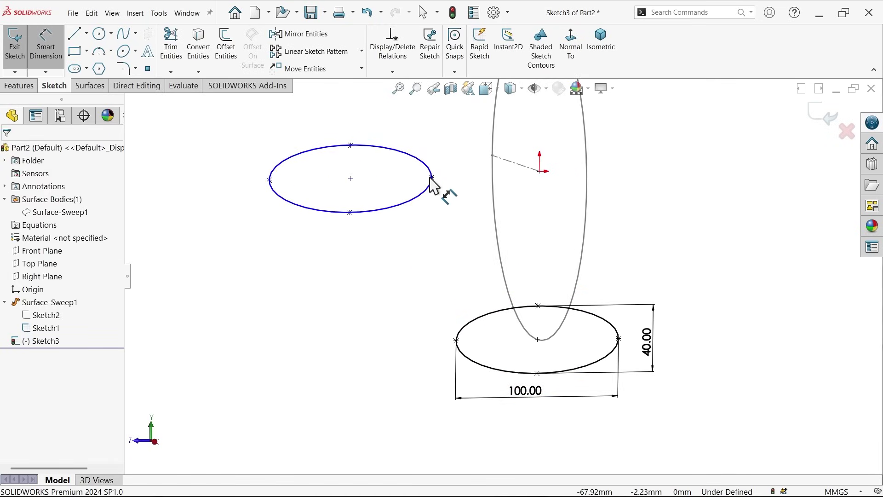
{"action": "left_click", "coordinate": [433, 179]}
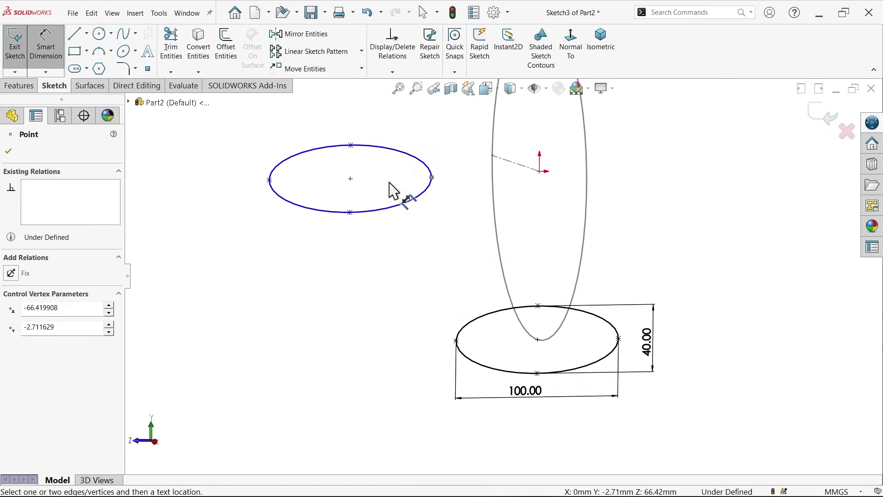
{"action": "left_click", "coordinate": [269, 180]}
{"action": "left_click", "coordinate": [366, 239]}
{"action": "key", "text": "Return"}
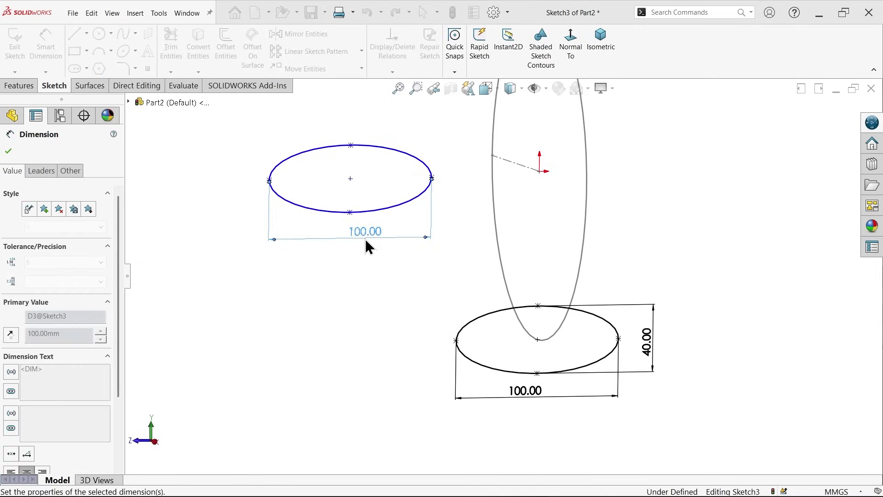
Dimension the copied ellipse's height as 13 mm and make its upper and lower points vertical to each other
{"action": "scroll", "coordinate": [438, 278], "scroll_direction": "down", "scroll_amount": 5}
{"action": "left_click", "coordinate": [482, 238]}
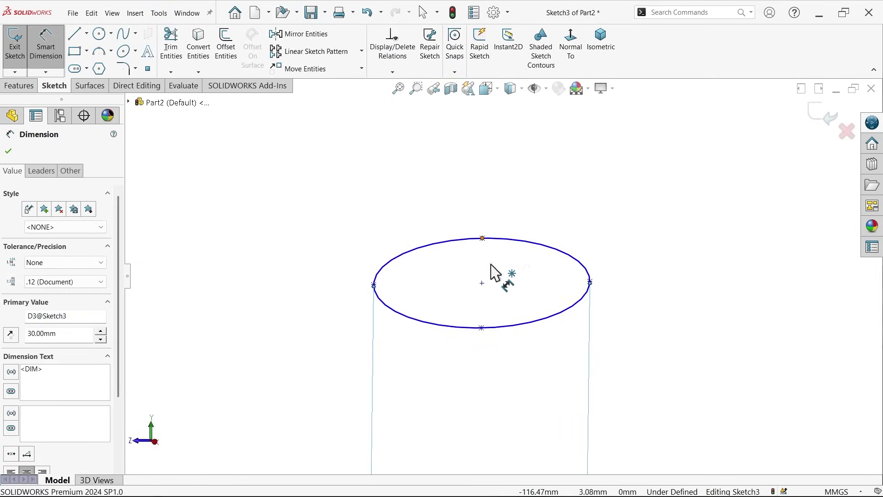
{"action": "left_click", "coordinate": [482, 327]}
{"action": "left_click", "coordinate": [633, 296]}
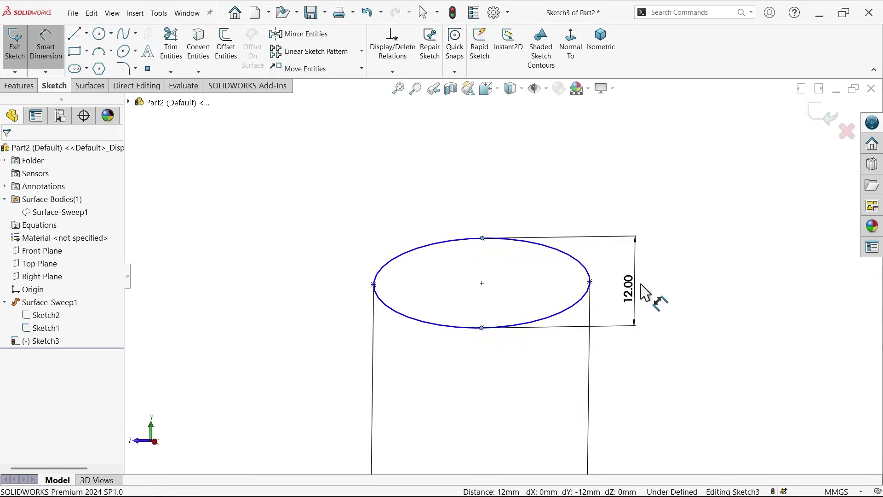
{"action": "type", "text": "13"}
{"action": "key", "text": "Return"}
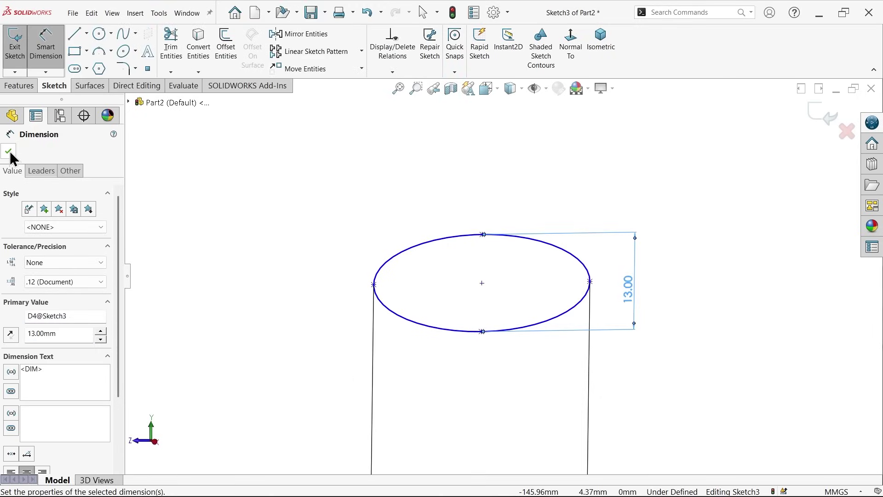
{"action": "left_click", "coordinate": [8, 152]}
{"action": "left_click", "coordinate": [483, 236]}
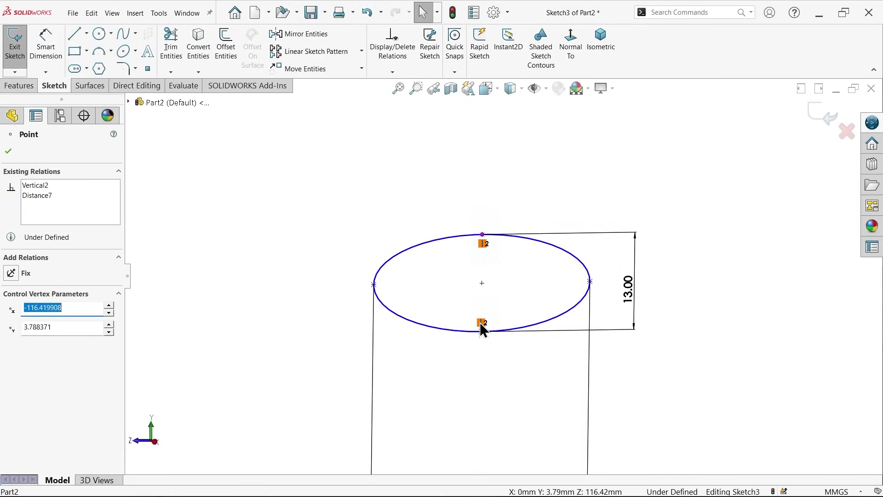
Add a Pierce relation between the small ellipse's center and the top of the path circle, and exit the sketch
{"action": "left_click", "coordinate": [483, 283]}
{"action": "scroll", "coordinate": [506, 280], "scroll_direction": "up", "scroll_amount": 5}
{"action": "scroll", "coordinate": [656, 178], "scroll_direction": "down", "scroll_amount": 3}
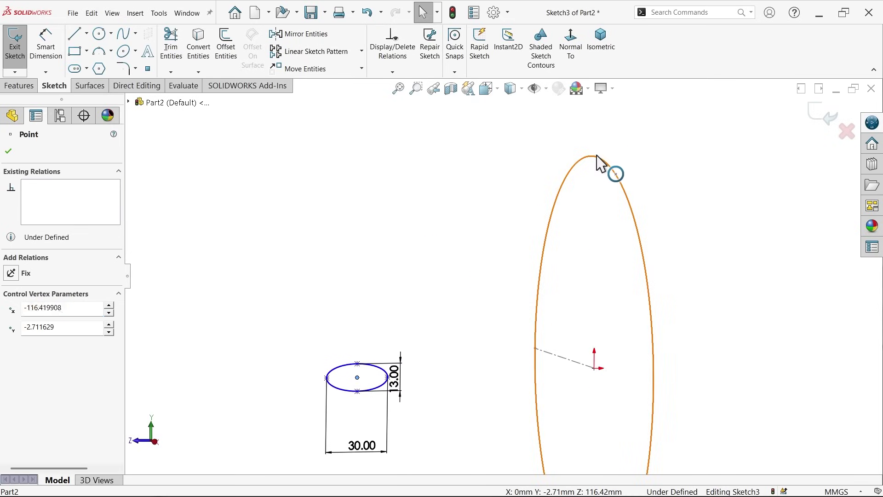
{"action": "left_click", "coordinate": [600, 161], "text": "ctrl"}
{"action": "left_click", "coordinate": [651, 113]}
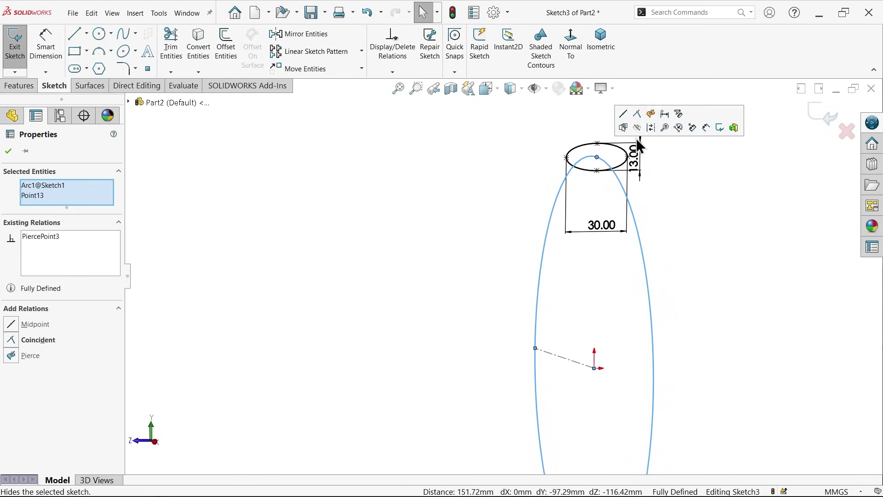
{"action": "scroll", "coordinate": [630, 175], "scroll_direction": "up", "scroll_amount": 3}
{"action": "middle_click_drag", "start_coordinate": [570, 354], "coordinate": [515, 346]}
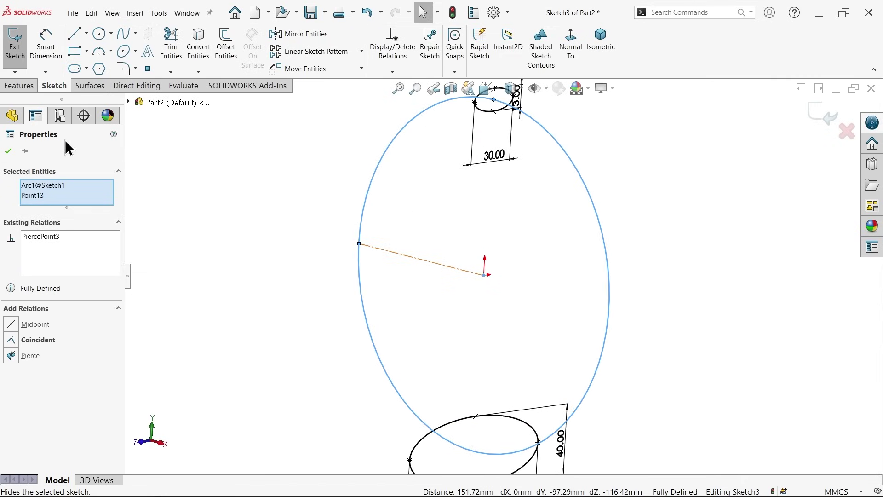
{"action": "left_click", "coordinate": [13, 155]}
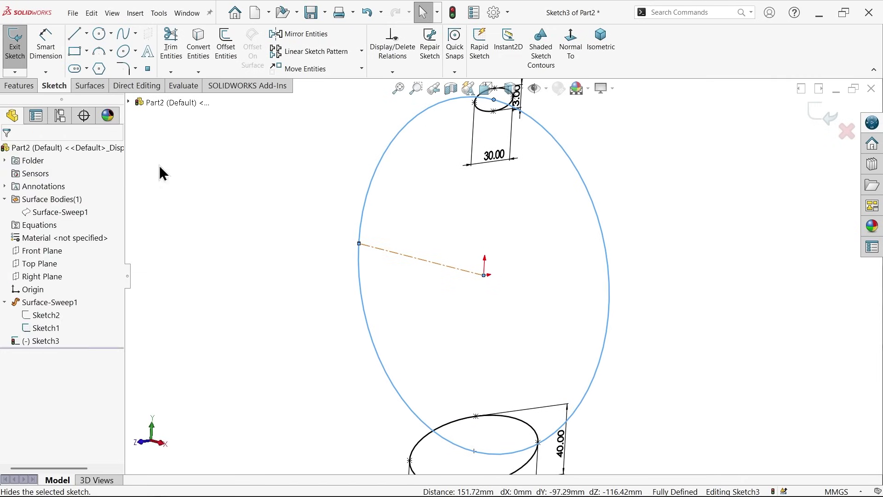
{"action": "left_click", "coordinate": [814, 118]}
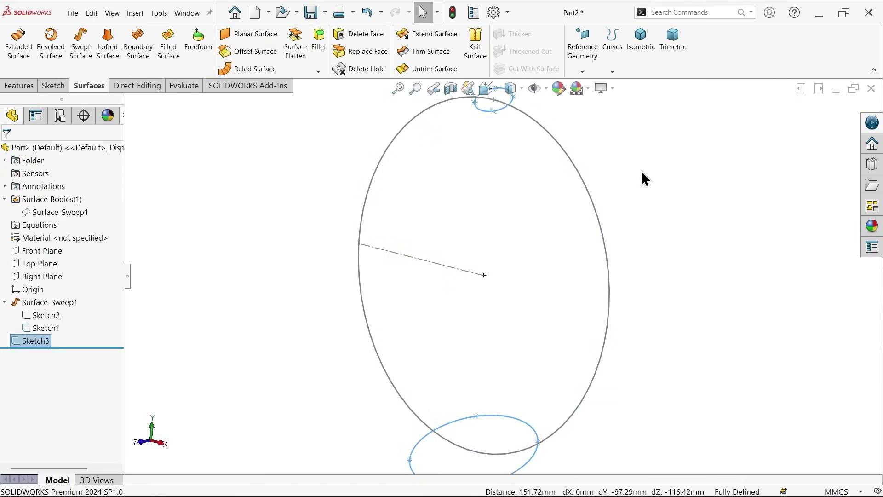
Start a sketch on the Top Plane and draw an upright ellipse beyond the circle's negative X end, with radii of about 39.9 and 16 mm
{"action": "left_click", "coordinate": [46, 265]}
{"action": "left_click", "coordinate": [55, 253]}
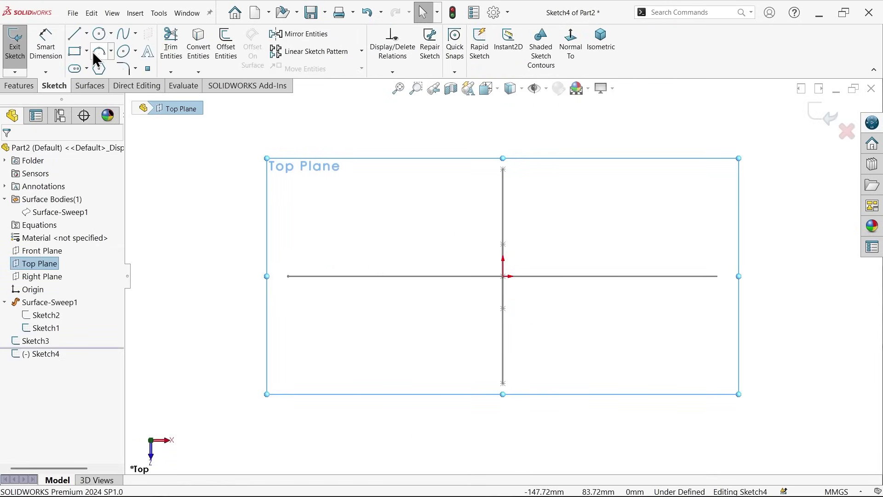
{"action": "left_click", "coordinate": [123, 50]}
{"action": "scroll", "coordinate": [383, 309], "scroll_direction": "up", "scroll_amount": 3}
{"action": "scroll", "coordinate": [355, 282], "scroll_direction": "down", "scroll_amount": 5}
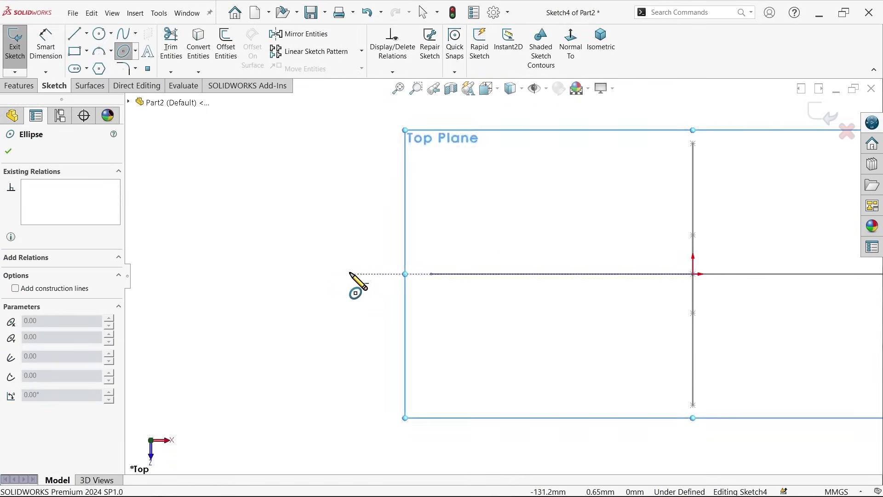
{"action": "left_click", "coordinate": [340, 274]}
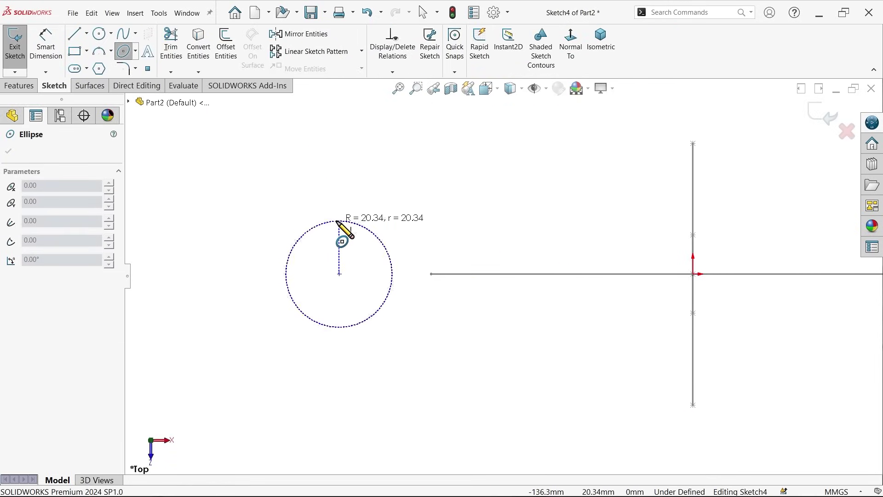
{"action": "left_click", "coordinate": [339, 171]}
{"action": "left_click", "coordinate": [381, 243]}
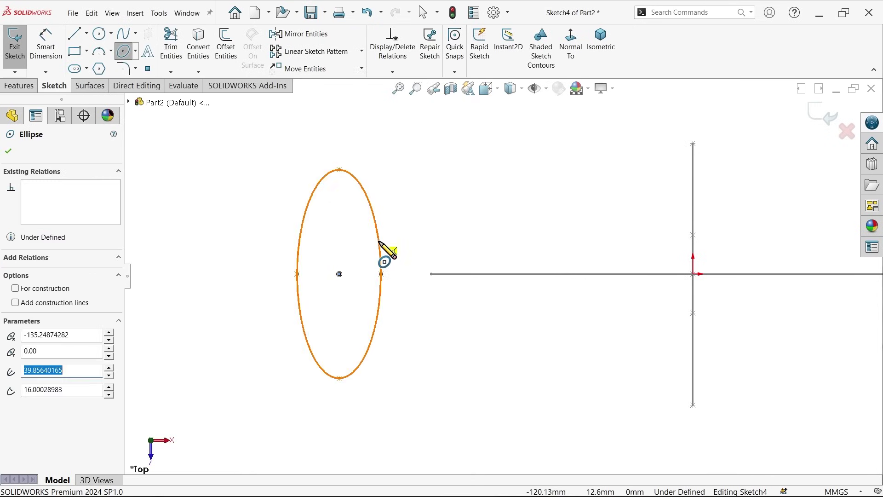
Dimension the height of the Top Plane ellipse between its upper and lower points as 65 mm
{"action": "left_click", "coordinate": [55, 51]}
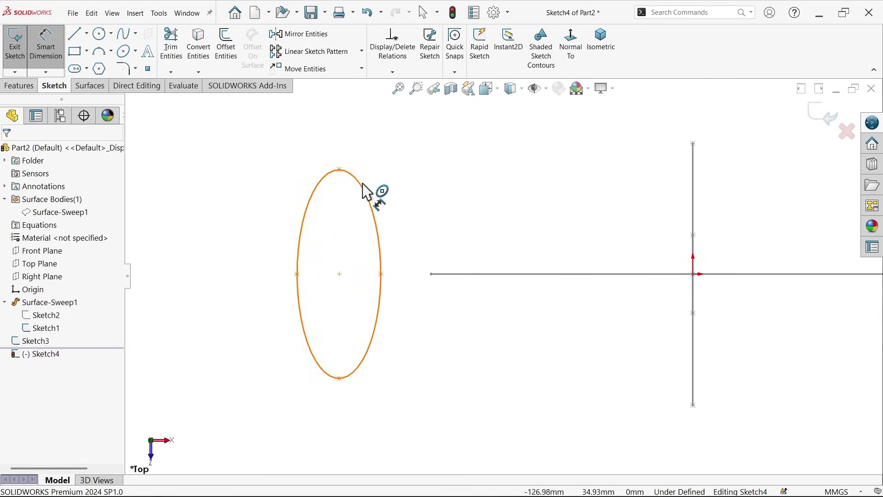
{"action": "left_click", "coordinate": [340, 170]}
{"action": "left_click", "coordinate": [339, 378]}
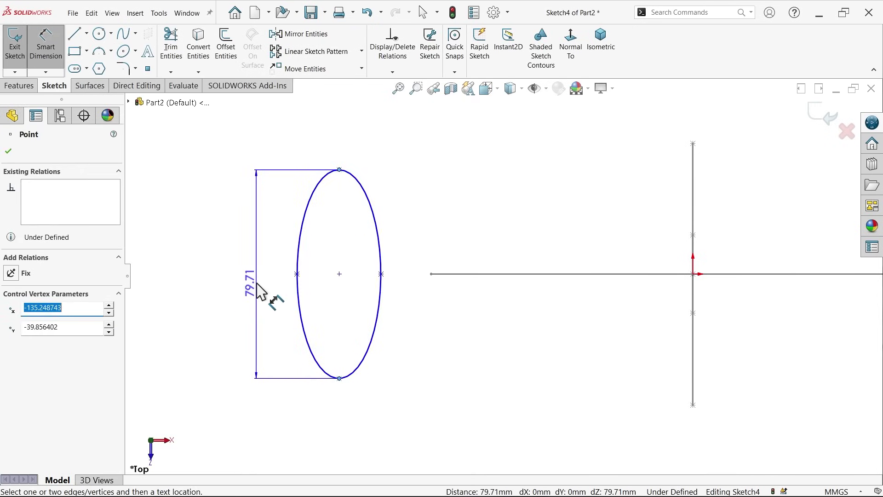
{"action": "left_click", "coordinate": [257, 289]}
{"action": "type", "text": "65"}
{"action": "key", "text": "Return"}
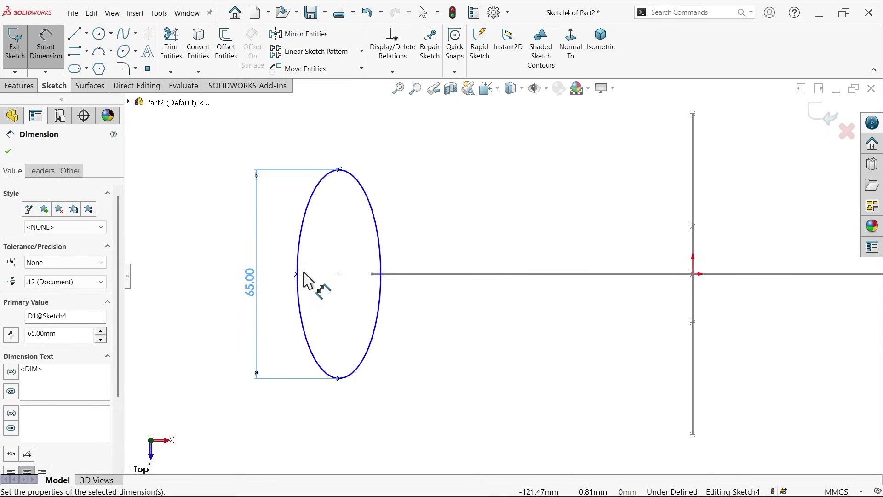
Dimension the ellipse's width between its two side points as 30 mm and finish dimensioning
{"action": "left_click", "coordinate": [298, 274]}
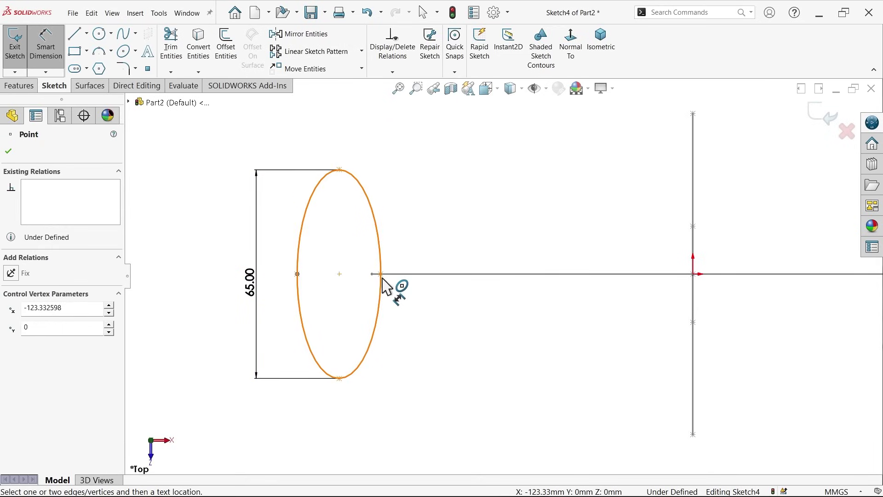
{"action": "left_click", "coordinate": [381, 274]}
{"action": "left_click", "coordinate": [342, 408]}
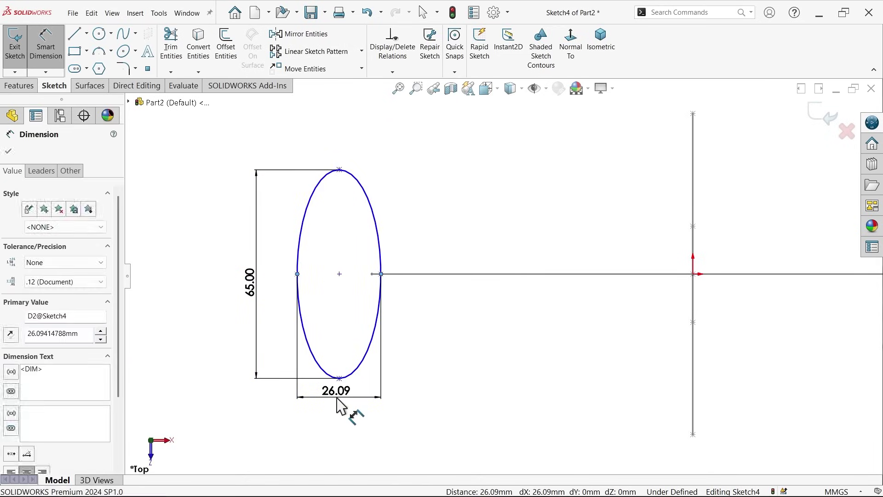
{"action": "type", "text": "30"}
{"action": "key", "text": "Return"}
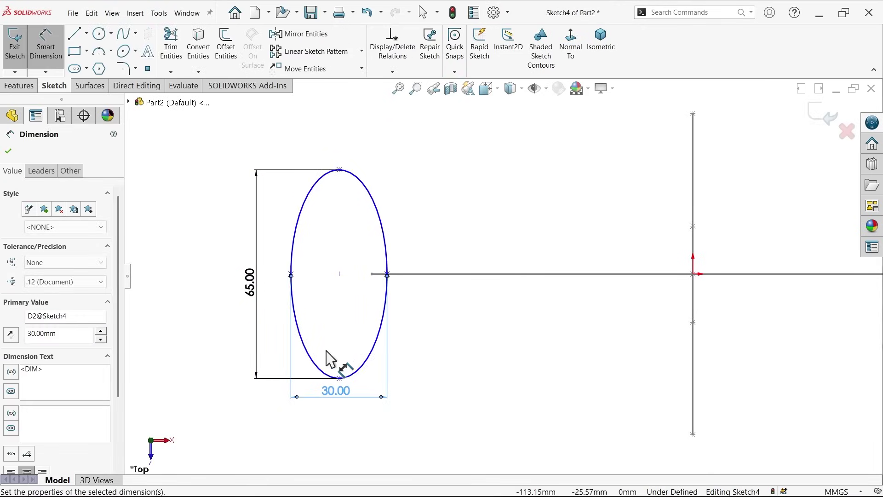
{"action": "left_click", "coordinate": [9, 152]}
Add a Horizontal relation between the ellipse's two side points and its center
{"action": "scroll", "coordinate": [361, 278], "scroll_direction": "down", "scroll_amount": 3}
{"action": "left_click", "coordinate": [418, 277]}
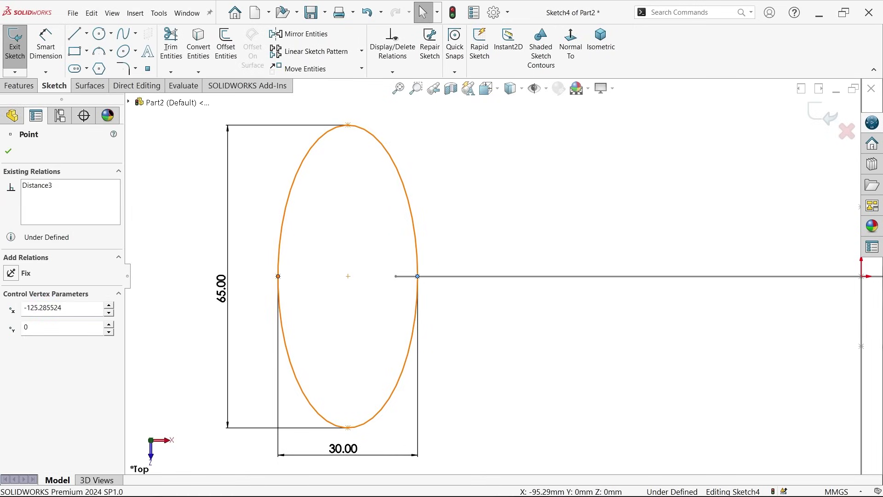
{"action": "left_click", "coordinate": [279, 277], "text": "ctrl"}
{"action": "left_click", "coordinate": [349, 277], "text": "ctrl"}
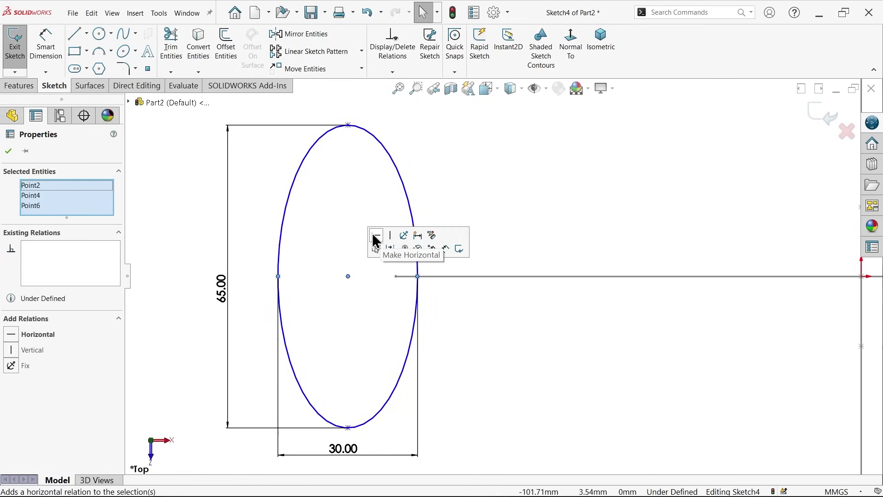
{"action": "left_click", "coordinate": [377, 236]}
{"action": "scroll", "coordinate": [479, 363], "scroll_direction": "up", "scroll_amount": 3}
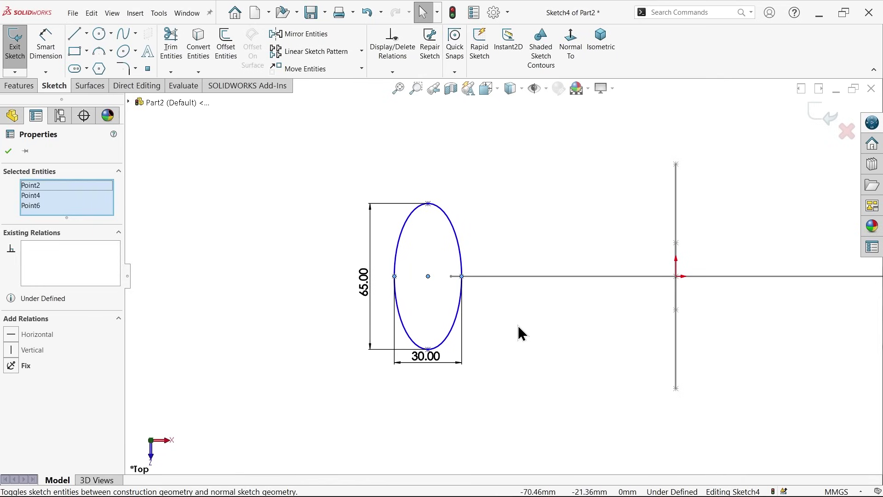
{"action": "left_click", "coordinate": [518, 325]}
Make the ellipse's center coincident with the endpoint of the path circle's construction line at the negative X side
{"action": "mouse_move", "coordinate": [522, 324]}
{"action": "middle_mouse_down"}
{"action": "mouse_move", "coordinate": [544, 300]}
{"action": "mouse_move", "coordinate": [517, 274]}
{"action": "mouse_move", "coordinate": [479, 270]}
{"action": "middle_mouse_up"}
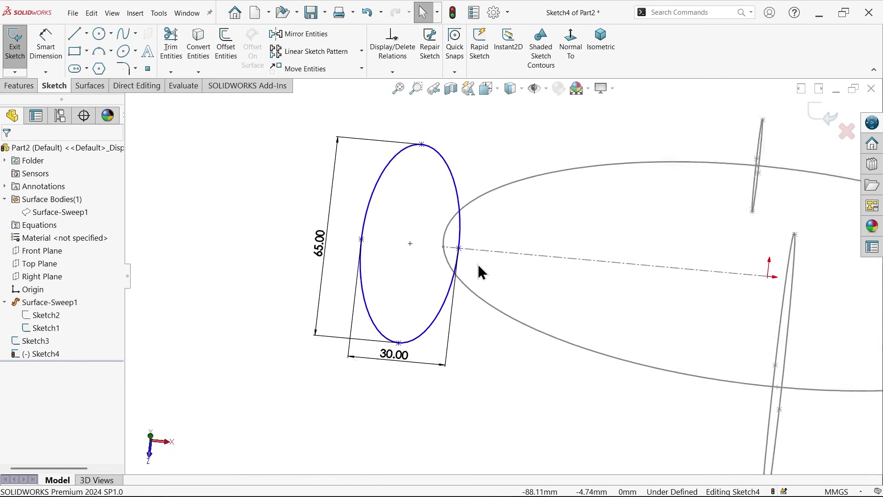
{"action": "scroll", "coordinate": [406, 252], "scroll_direction": "down", "scroll_amount": 4}
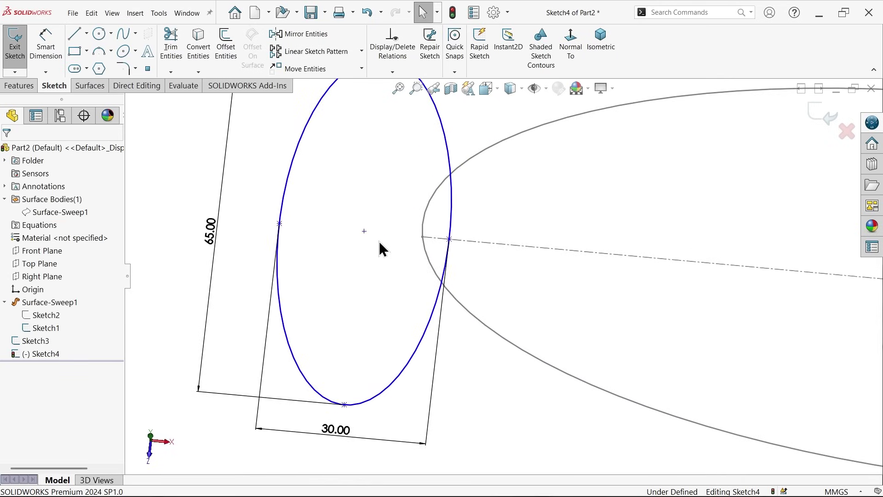
{"action": "left_click", "coordinate": [363, 231]}
{"action": "mouse_move", "coordinate": [405, 248]}
{"action": "middle_mouse_down"}
{"action": "mouse_move", "coordinate": [420, 254]}
{"action": "mouse_move", "coordinate": [402, 256]}
{"action": "mouse_move", "coordinate": [394, 233]}
{"action": "mouse_move", "coordinate": [385, 242]}
{"action": "mouse_move", "coordinate": [405, 292]}
{"action": "middle_mouse_up"}
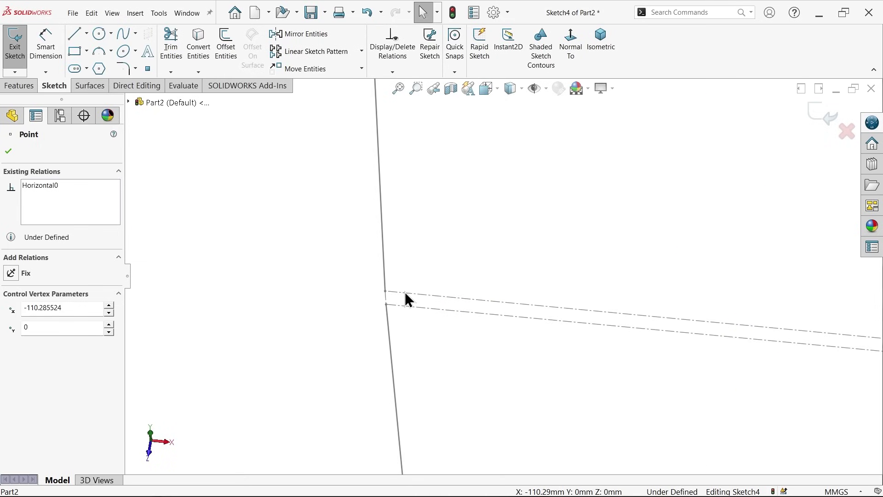
{"action": "left_click", "coordinate": [386, 292], "text": "ctrl"}
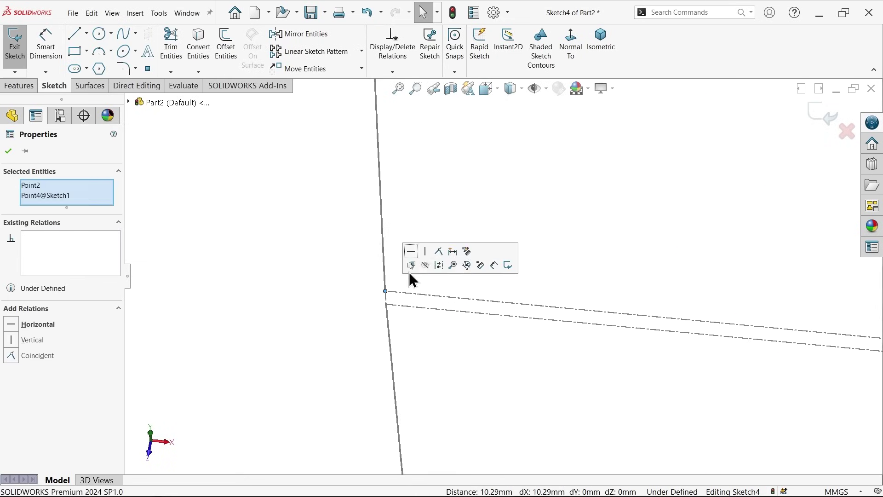
{"action": "left_click", "coordinate": [439, 251]}
{"action": "key", "text": "ctrl+8"}
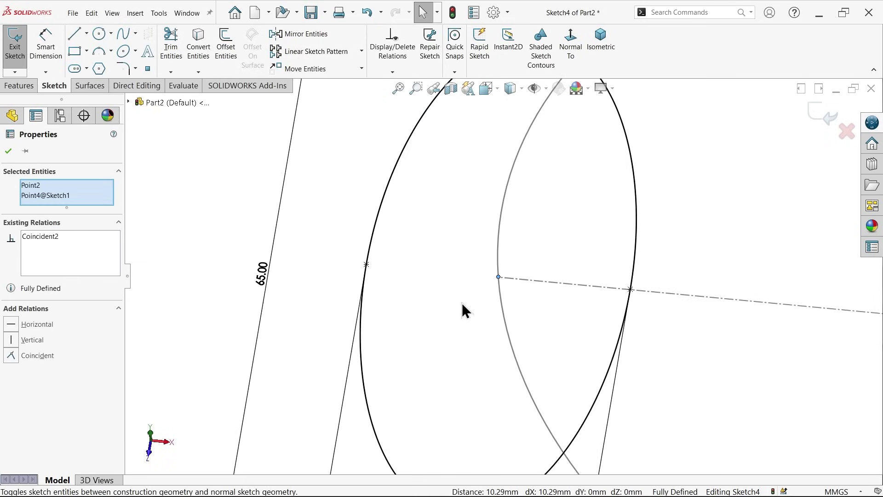
{"action": "left_click", "coordinate": [9, 152]}
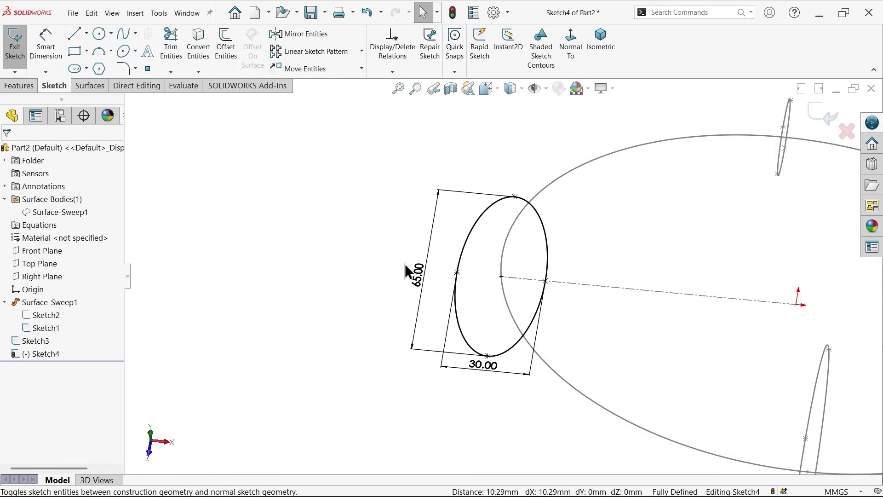
Copy the dimensioned ellipse to the empty area inside the path circle, on the positive X side of the origin
{"action": "scroll", "coordinate": [506, 304], "scroll_direction": "up", "scroll_amount": 2}
{"action": "scroll", "coordinate": [553, 312], "scroll_direction": "down", "scroll_amount": 2}
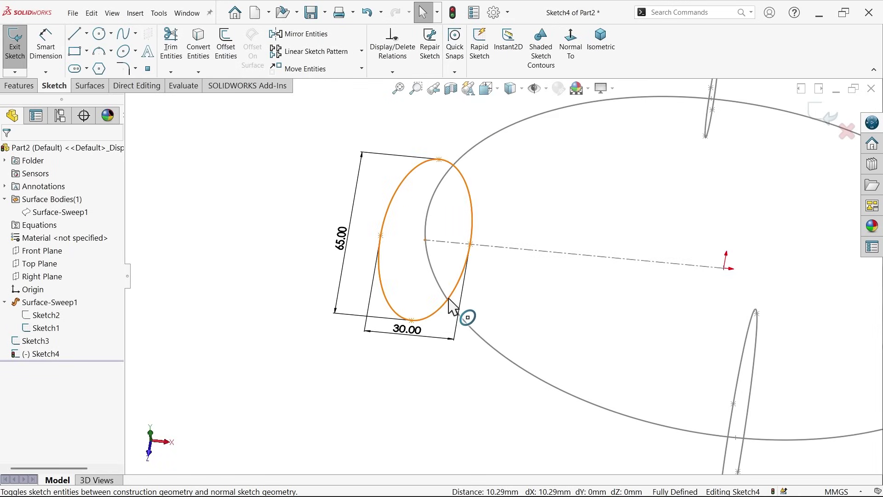
{"action": "left_click_drag", "start_coordinate": [453, 312], "coordinate": [847, 375], "text": "ctrl"}
{"action": "scroll", "coordinate": [695, 317], "scroll_direction": "up", "scroll_amount": 4}
{"action": "scroll", "coordinate": [617, 302], "scroll_direction": "down", "scroll_amount": 2}
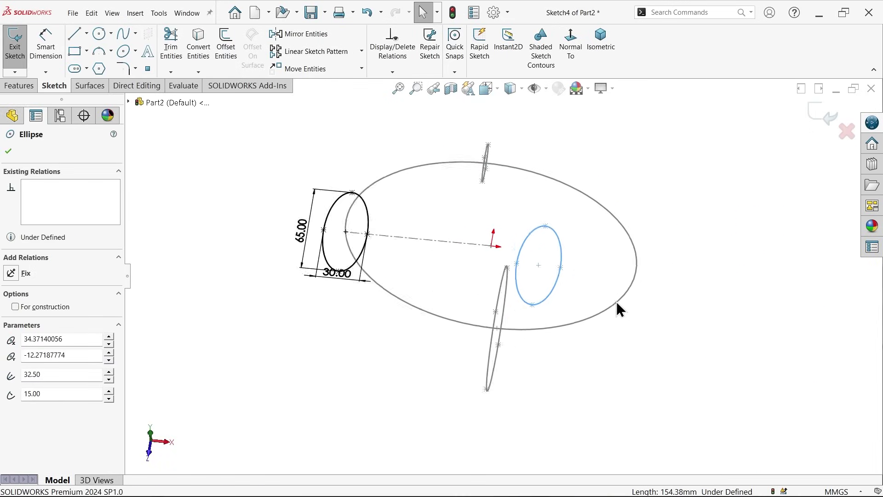
Dimension the copied ellipse's height between its upper and lower points as 65 mm
{"action": "left_click", "coordinate": [46, 43]}
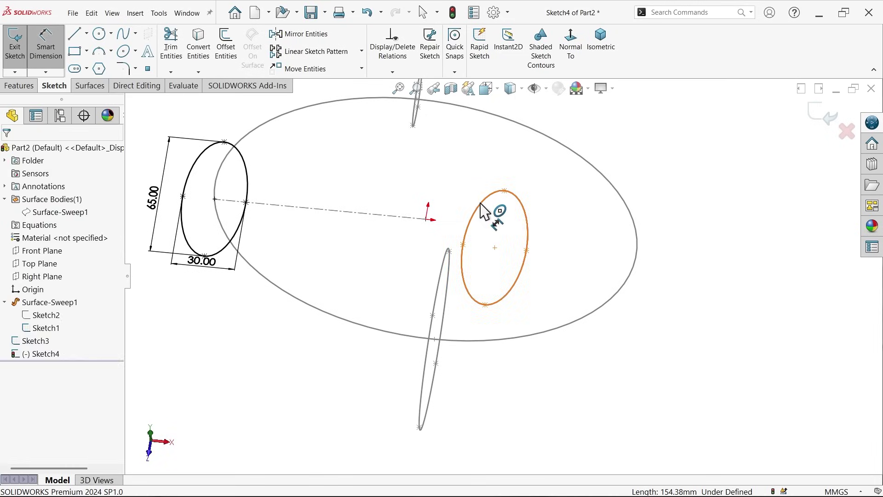
{"action": "left_click", "coordinate": [505, 191]}
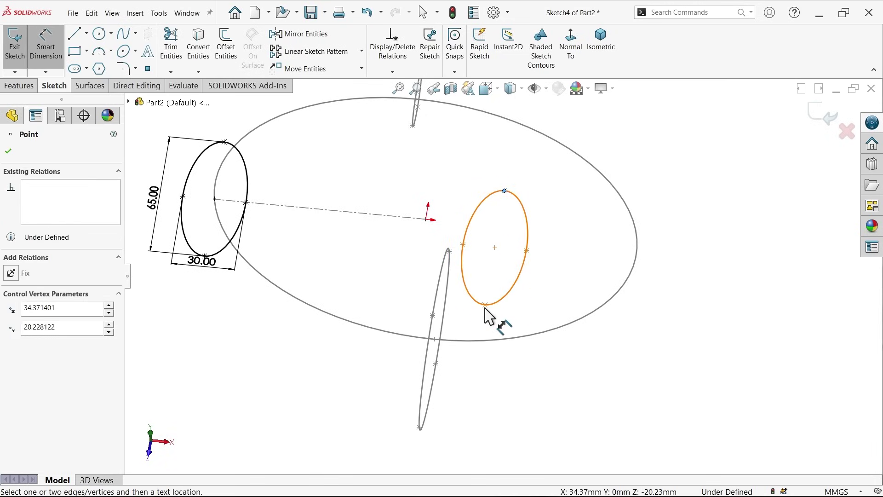
{"action": "left_click", "coordinate": [488, 305]}
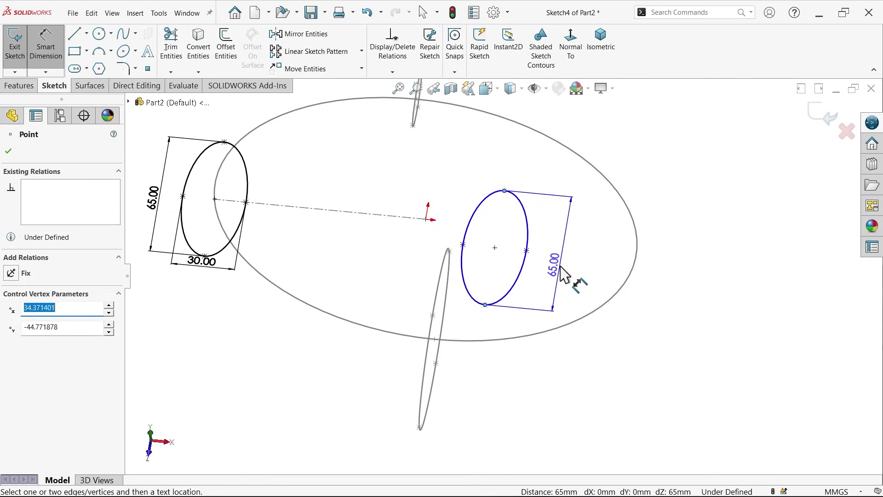
{"action": "left_click", "coordinate": [571, 276]}
{"action": "left_click", "coordinate": [500, 247]}
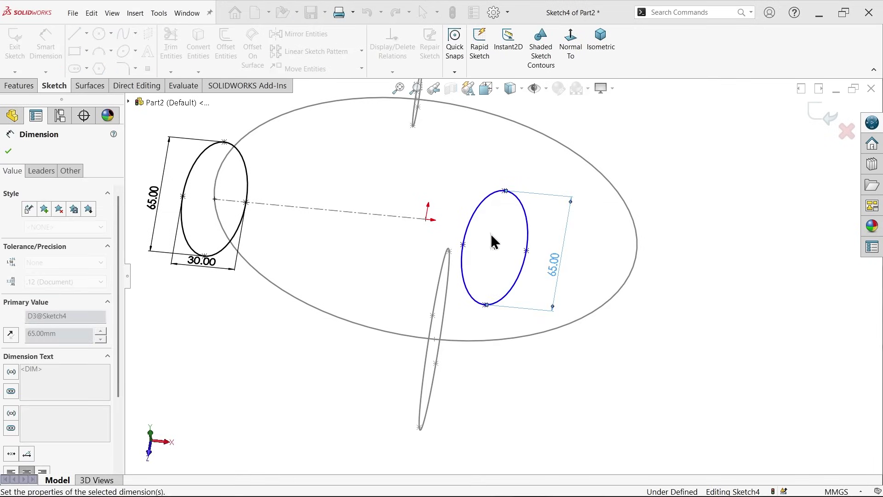
Dimension the copied ellipse's width between its two side points as 30 mm and finish dimensioning
{"action": "scroll", "coordinate": [506, 244], "scroll_direction": "down", "scroll_amount": 5}
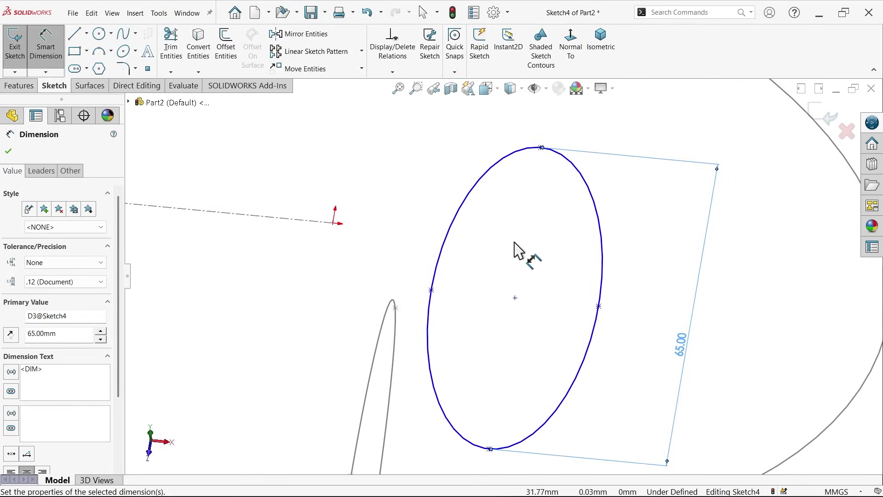
{"action": "left_click", "coordinate": [600, 307]}
{"action": "left_click", "coordinate": [431, 290]}
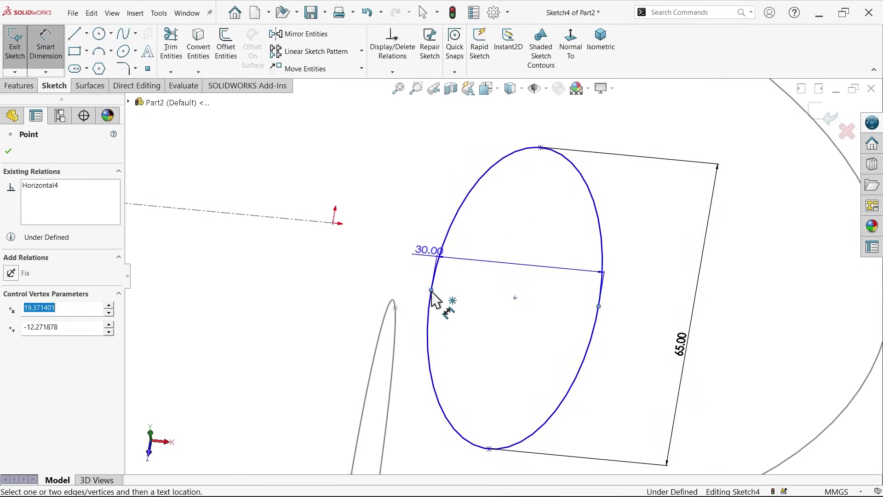
{"action": "left_click", "coordinate": [516, 272]}
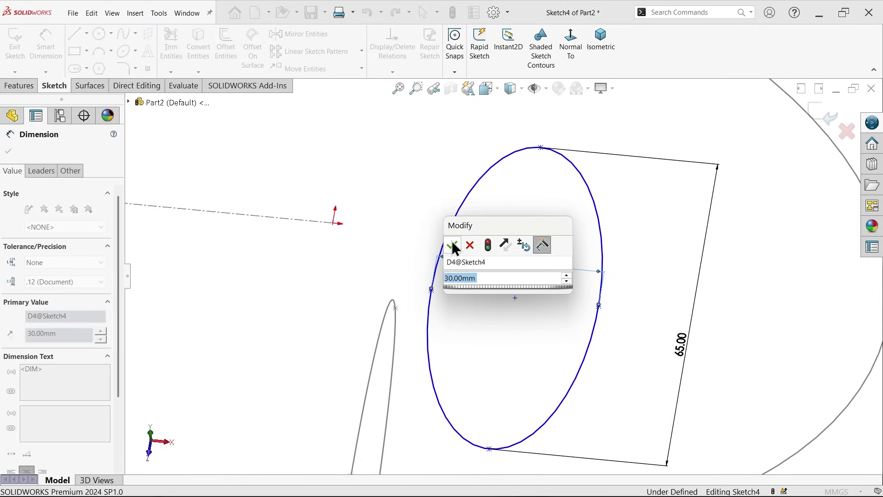
{"action": "left_click", "coordinate": [454, 247]}
{"action": "scroll", "coordinate": [537, 305], "scroll_direction": "up", "scroll_amount": 5}
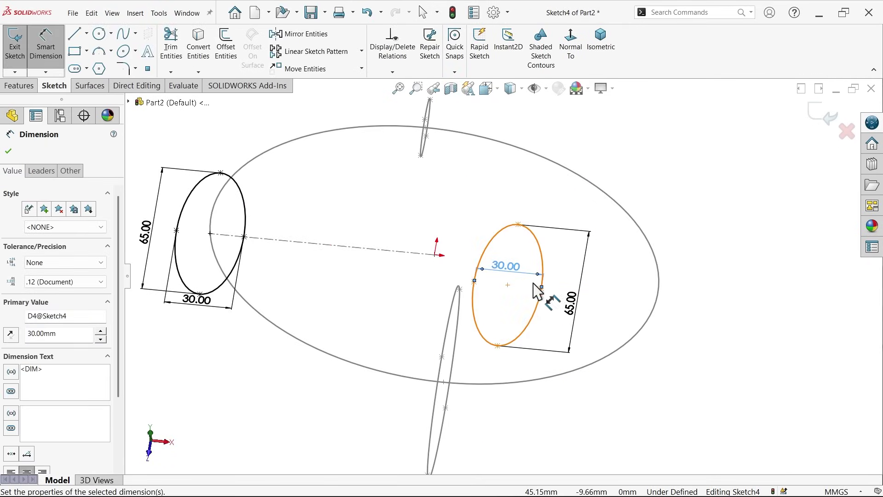
{"action": "scroll", "coordinate": [536, 295], "scroll_direction": "up", "scroll_amount": 3}
{"action": "left_click", "coordinate": [46, 46]}
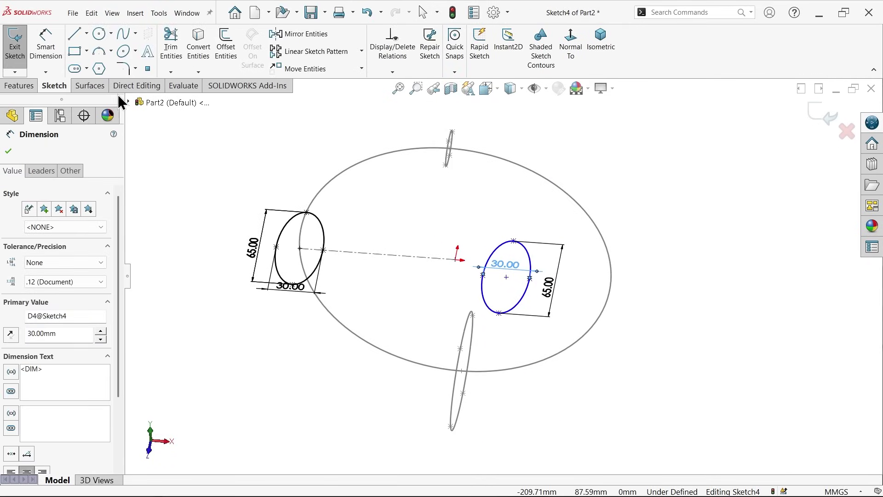
Add a Pierce relation between the copied ellipse's center and the path circle's positive X side, and exit the sketch
{"action": "scroll", "coordinate": [563, 290], "scroll_direction": "down", "scroll_amount": 3}
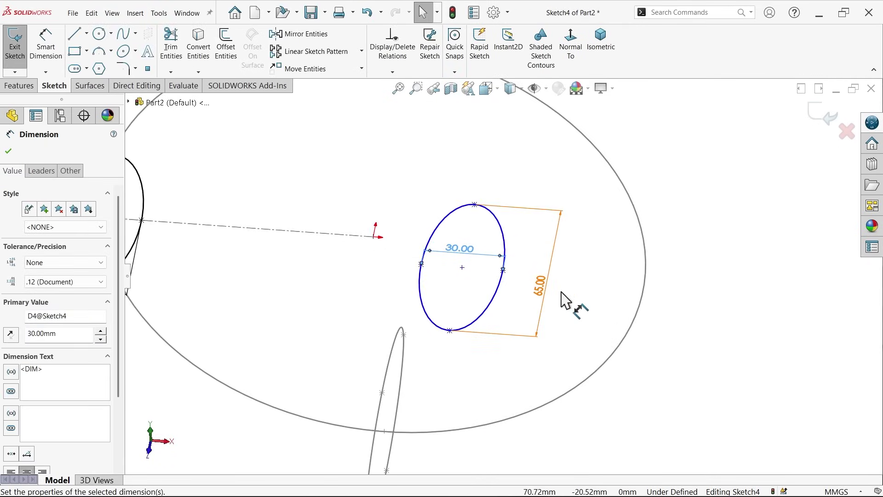
{"action": "left_click", "coordinate": [462, 268]}
{"action": "left_click", "coordinate": [645, 302], "text": "ctrl"}
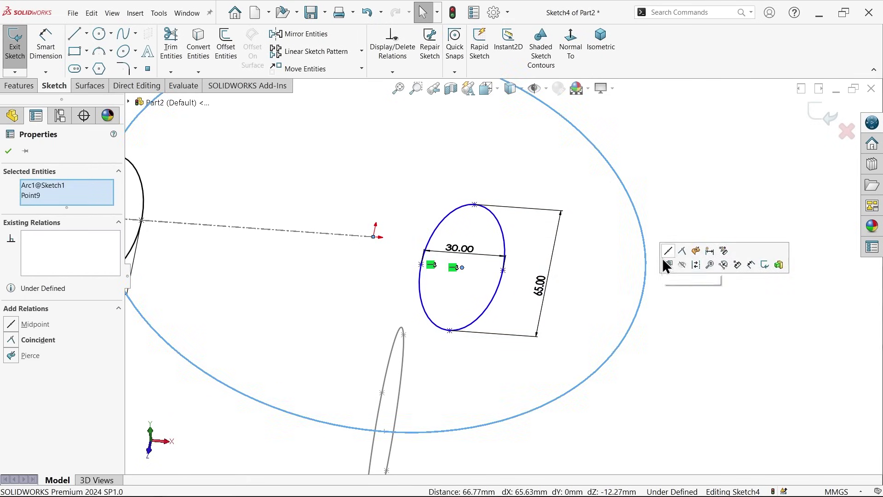
{"action": "left_click", "coordinate": [696, 252]}
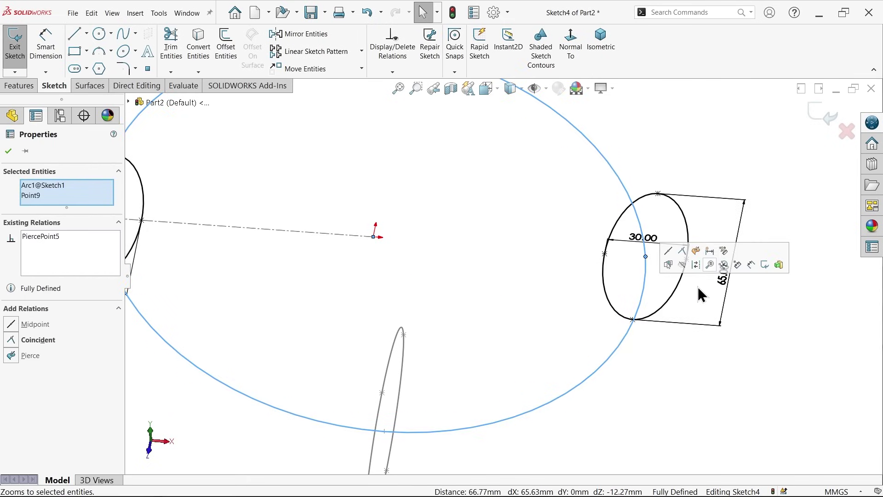
{"action": "left_click", "coordinate": [639, 359]}
{"action": "key", "text": "f"}
{"action": "mouse_move", "coordinate": [644, 361]}
{"action": "middle_mouse_down"}
{"action": "mouse_move", "coordinate": [630, 256]}
{"action": "mouse_move", "coordinate": [607, 245]}
{"action": "mouse_move", "coordinate": [640, 322]}
{"action": "mouse_move", "coordinate": [620, 302]}
{"action": "mouse_move", "coordinate": [624, 308]}
{"action": "middle_mouse_up"}
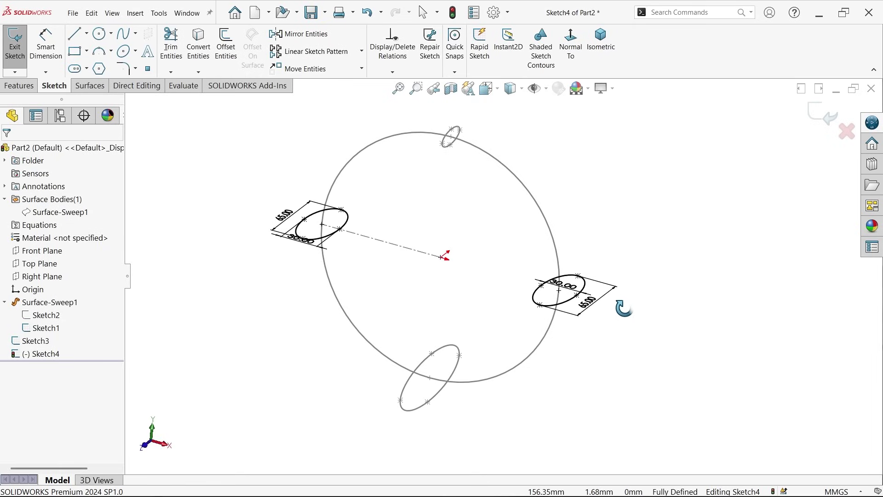
{"action": "left_click", "coordinate": [815, 121]}
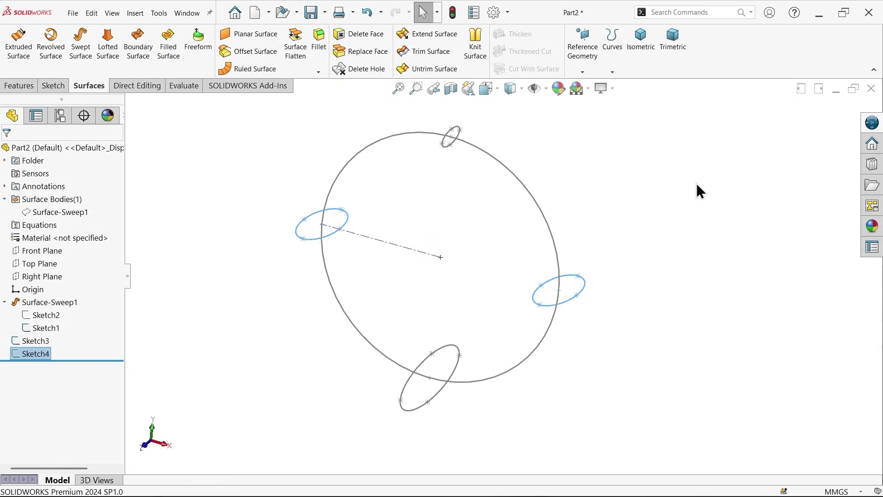
{"action": "scroll", "coordinate": [375, 255], "scroll_direction": "down", "scroll_amount": 2}
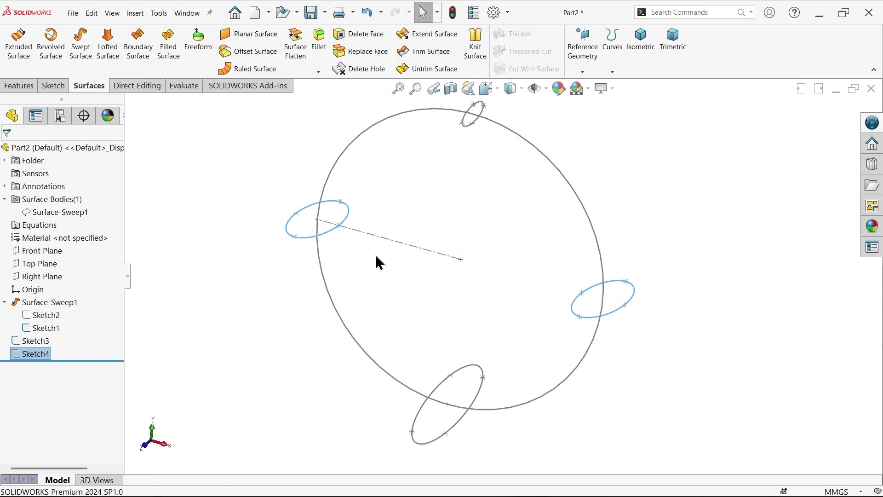
Start a new 3D sketch over the four elliptical profiles
{"action": "left_click", "coordinate": [50, 88]}
{"action": "left_click", "coordinate": [14, 73]}
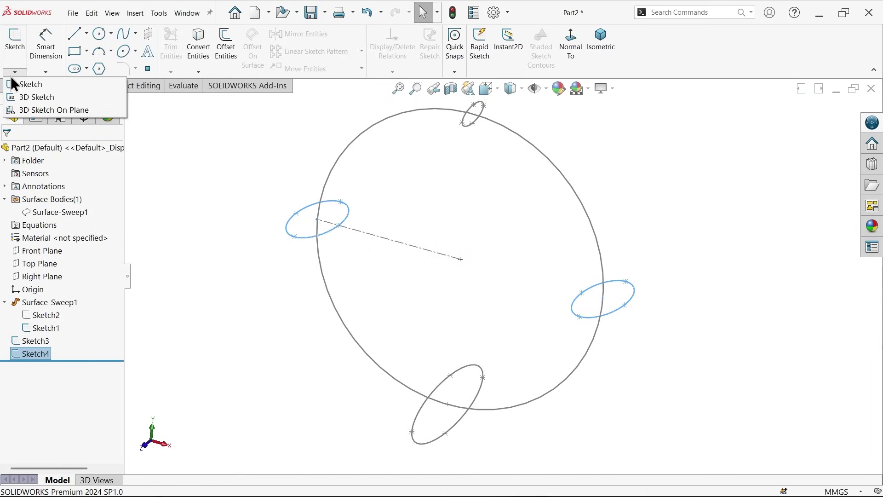
{"action": "left_click", "coordinate": [36, 97]}
{"action": "scroll", "coordinate": [391, 209], "scroll_direction": "down", "scroll_amount": 3}
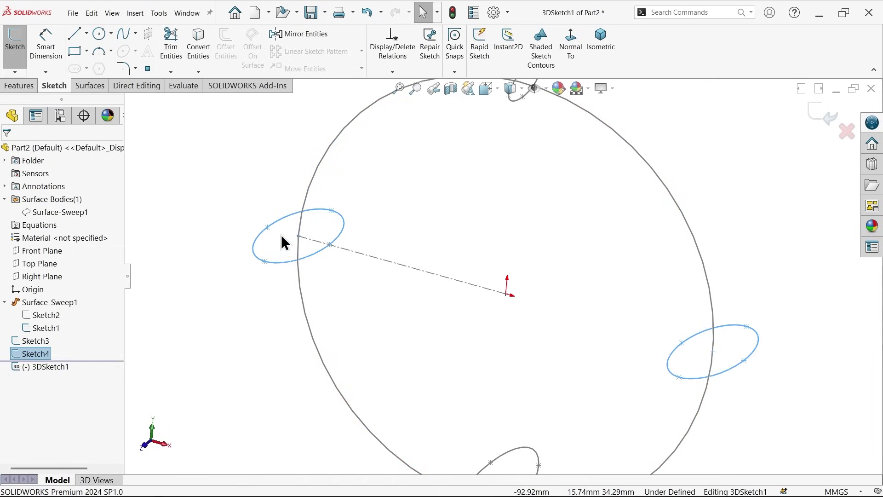
{"action": "scroll", "coordinate": [509, 154], "scroll_direction": "up", "scroll_amount": 3}
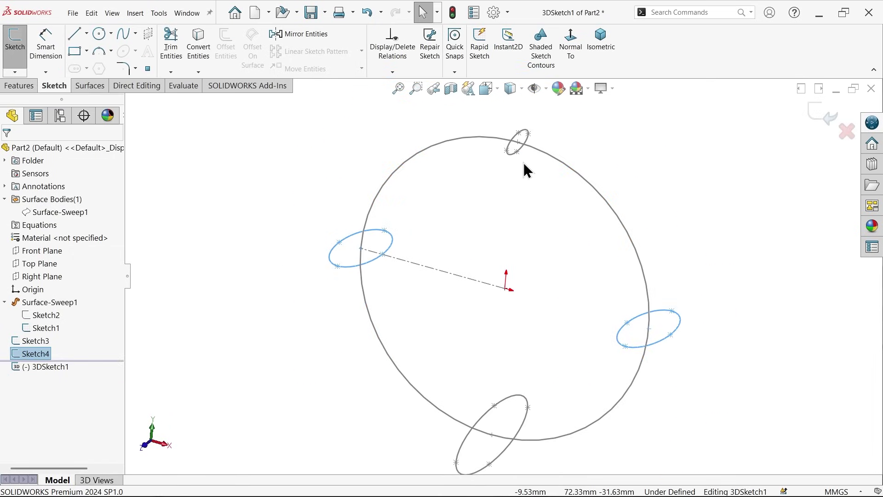
Draw a 3-point arc of about 119 mm radius between the outer points of the upper and lower ellipses, bulging toward positive X
{"action": "left_click", "coordinate": [111, 51]}
{"action": "left_click", "coordinate": [128, 92]}
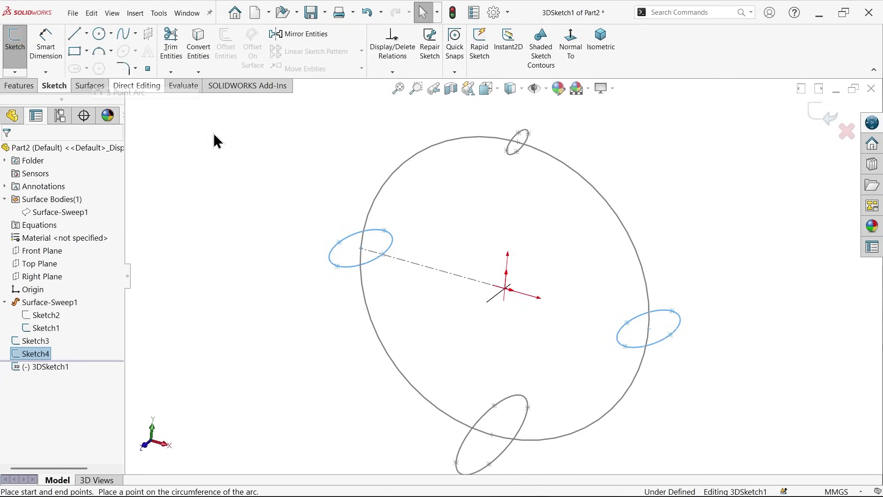
{"action": "scroll", "coordinate": [518, 202], "scroll_direction": "down", "scroll_amount": 6}
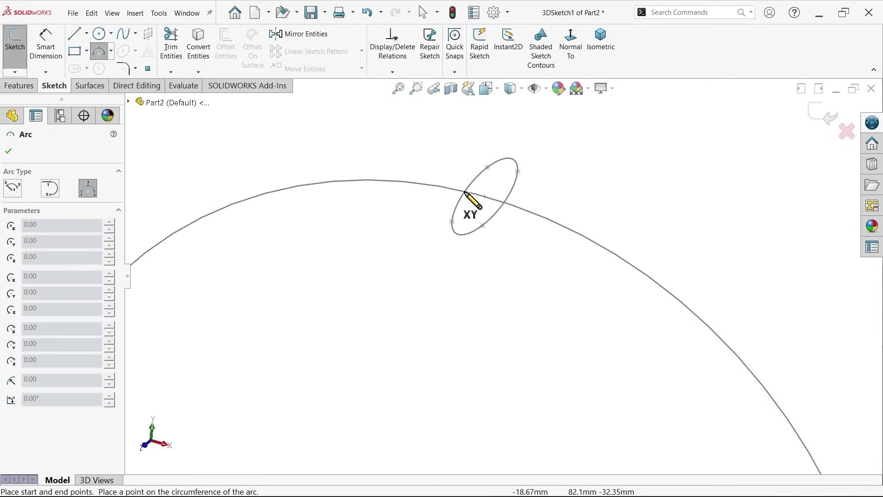
{"action": "scroll", "coordinate": [492, 193], "scroll_direction": "down", "scroll_amount": 2}
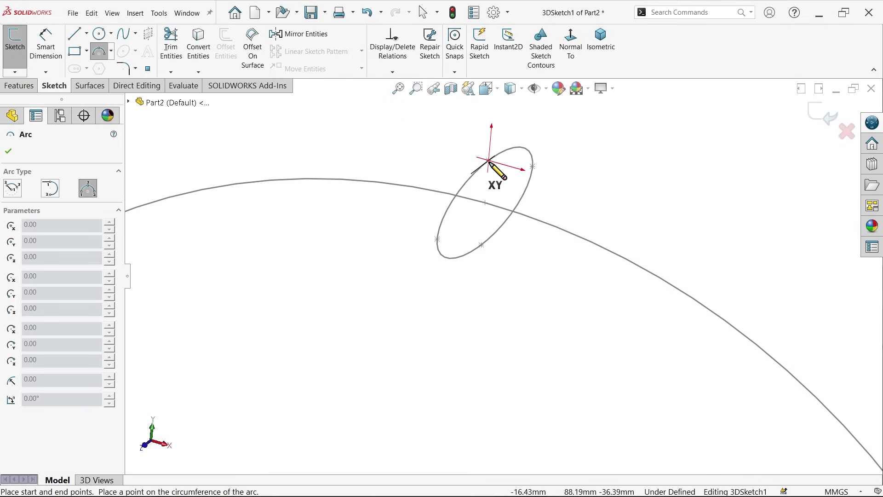
{"action": "left_click", "coordinate": [489, 161]}
{"action": "scroll", "coordinate": [418, 233], "scroll_direction": "up", "scroll_amount": 8}
{"action": "scroll", "coordinate": [483, 400], "scroll_direction": "down", "scroll_amount": 3}
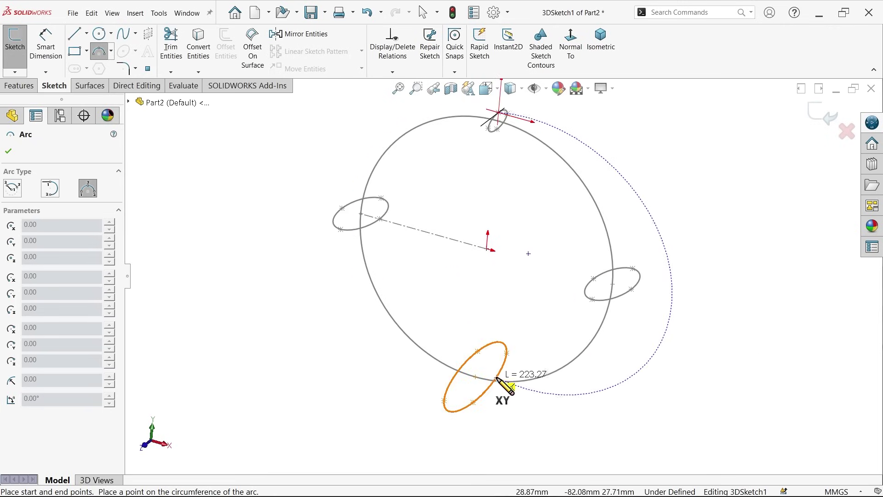
{"action": "scroll", "coordinate": [488, 396], "scroll_direction": "down", "scroll_amount": 5}
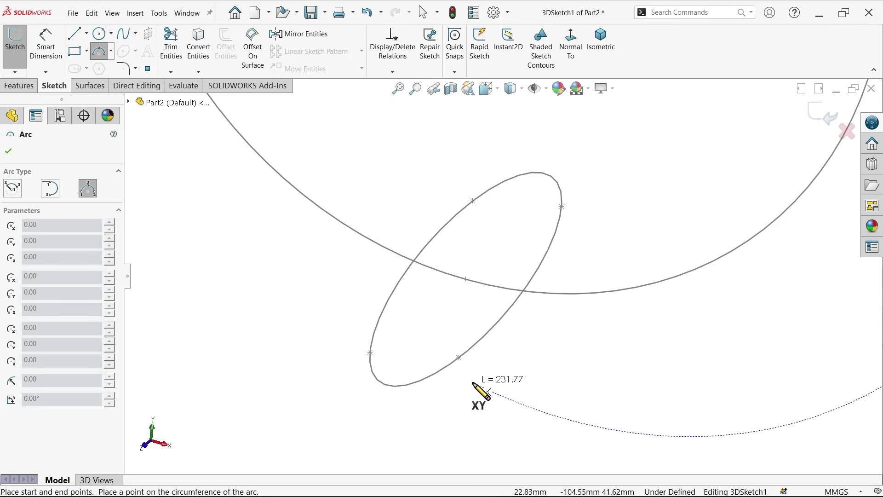
{"action": "left_click", "coordinate": [458, 357]}
{"action": "scroll", "coordinate": [552, 317], "scroll_direction": "up", "scroll_amount": 5}
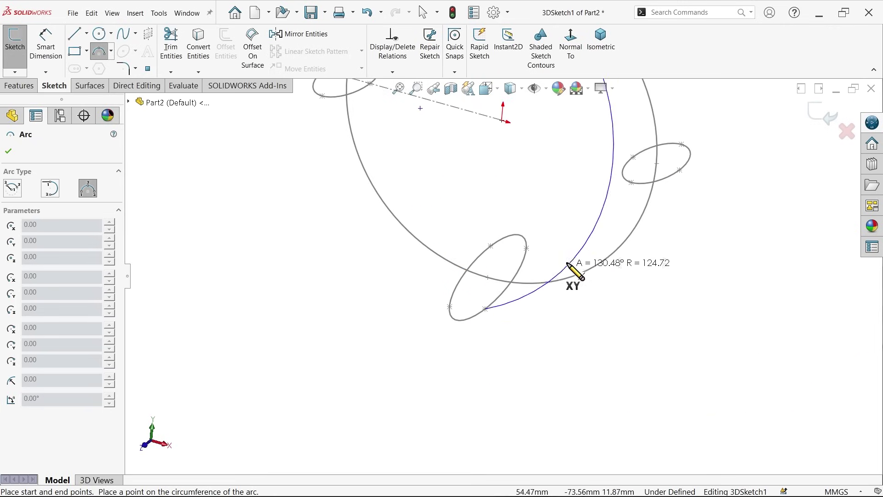
{"action": "left_click", "coordinate": [611, 231]}
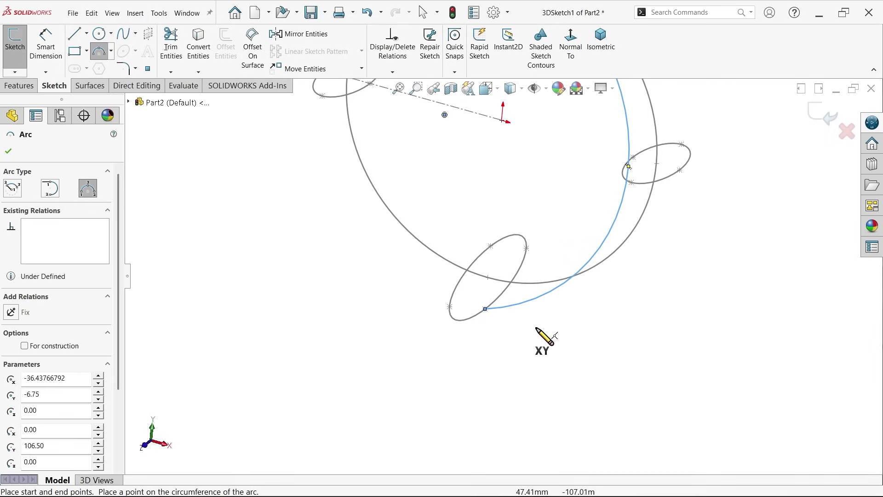
Draw a second 3-point arc from the lower ellipse's outer point to the upper ellipse's outer point, bulging toward negative X
{"action": "left_click", "coordinate": [485, 309]}
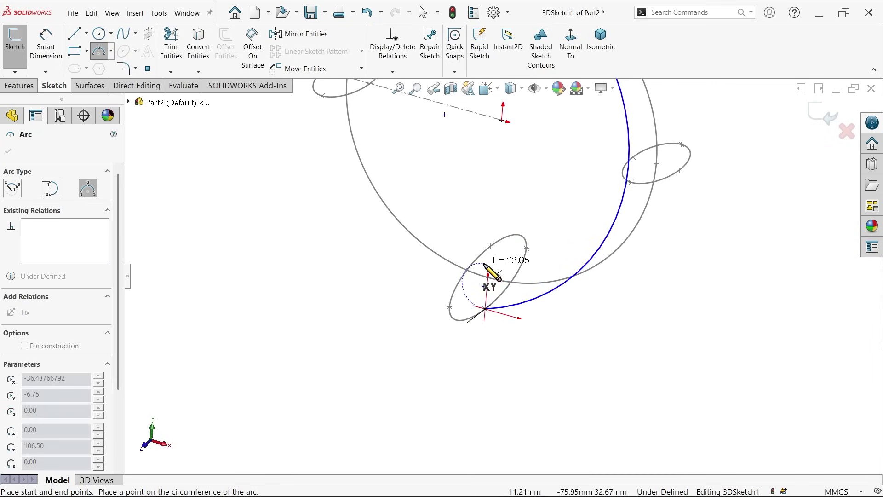
{"action": "scroll", "coordinate": [520, 202], "scroll_direction": "down", "scroll_amount": 5}
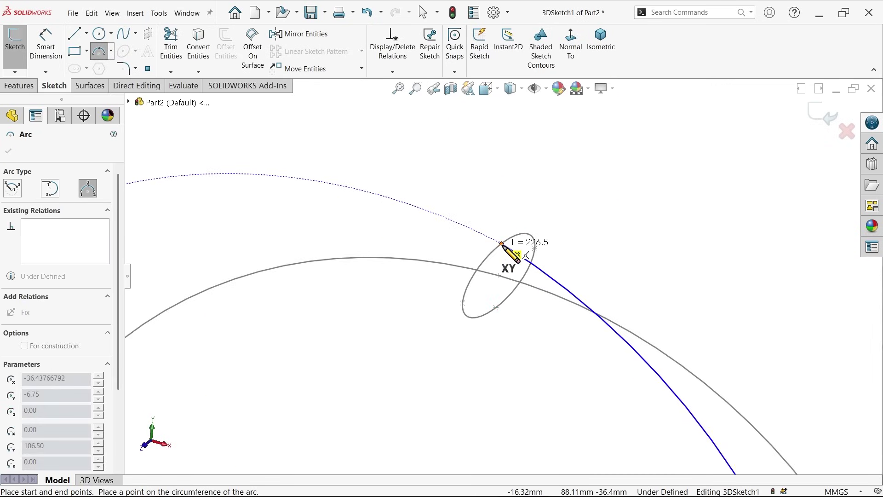
{"action": "left_click", "coordinate": [502, 243]}
{"action": "scroll", "coordinate": [469, 247], "scroll_direction": "up", "scroll_amount": 2}
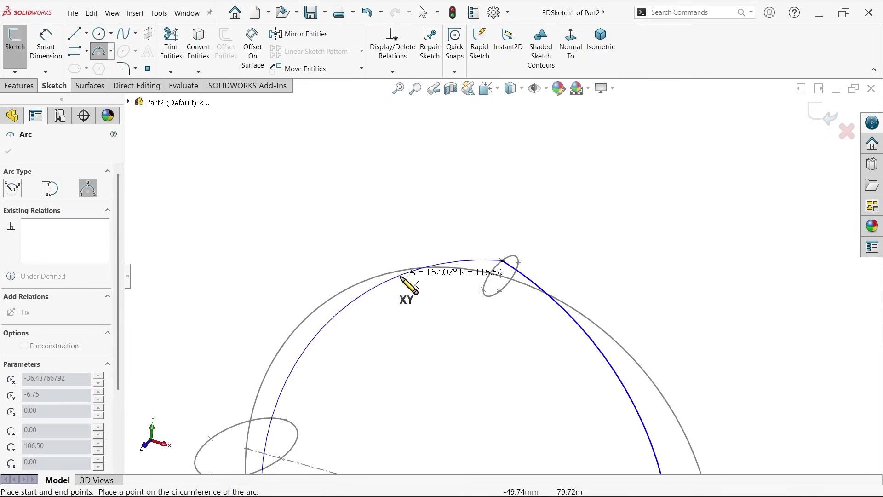
{"action": "left_click", "coordinate": [327, 348]}
{"action": "right_click", "coordinate": [358, 208]}
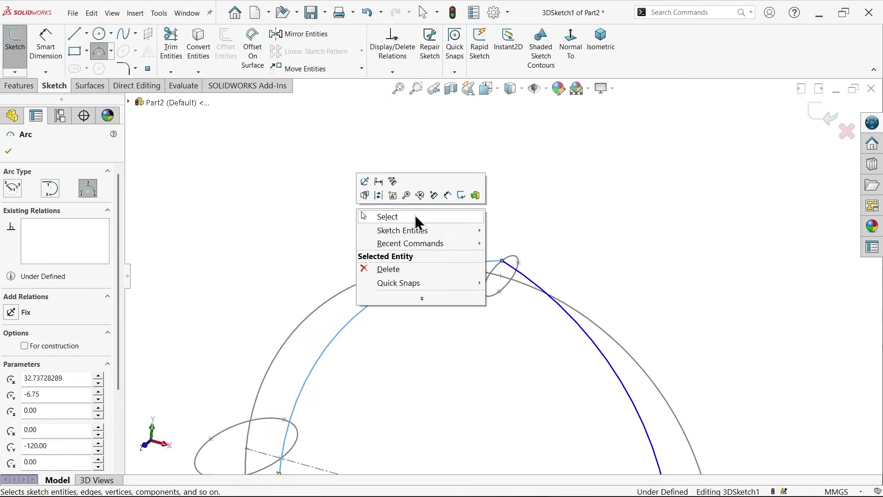
{"action": "left_click", "coordinate": [415, 214]}
Add a Coincident relation between the positive X arc and the outer point of the positive X ellipse
{"action": "scroll", "coordinate": [499, 264], "scroll_direction": "up", "scroll_amount": 5}
{"action": "scroll", "coordinate": [541, 405], "scroll_direction": "down", "scroll_amount": 6}
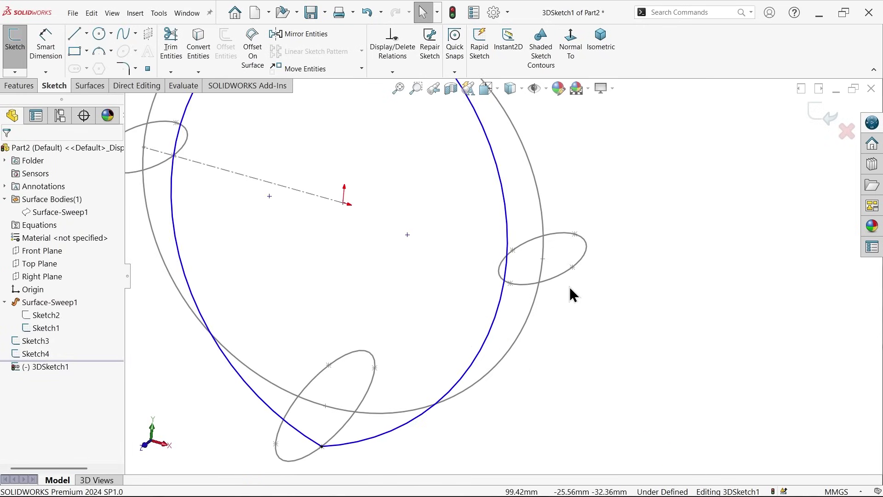
{"action": "left_click", "coordinate": [506, 295]}
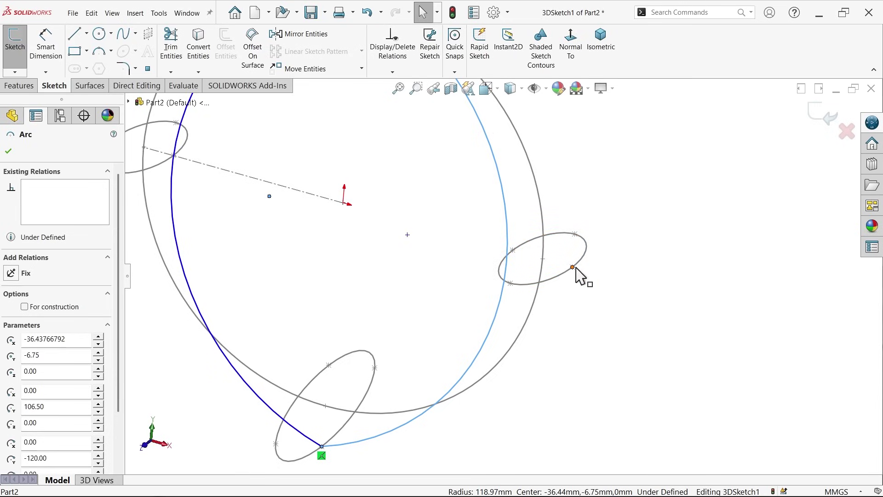
{"action": "left_click", "coordinate": [573, 268], "text": "ctrl"}
{"action": "left_click", "coordinate": [625, 237]}
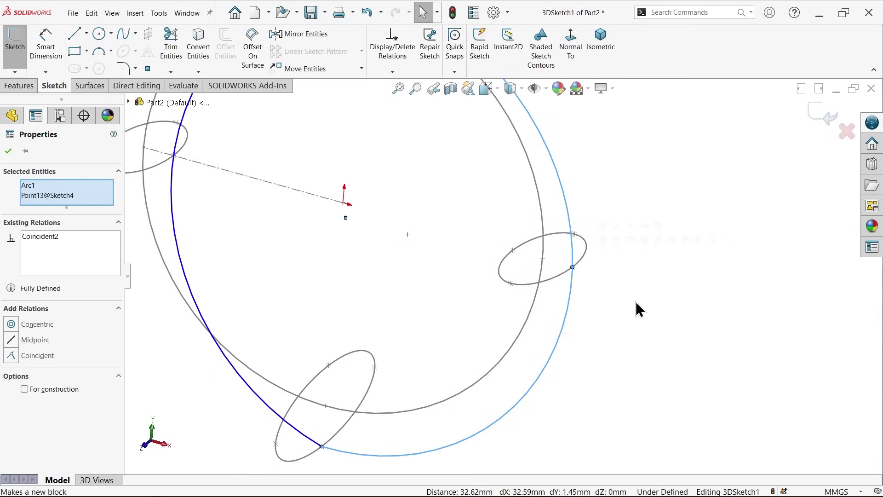
{"action": "left_click", "coordinate": [636, 302]}
Add a Coincident relation between the negative X arc and the outer point of the negative X ellipse
{"action": "mouse_move", "coordinate": [636, 302]}
{"action": "middle_mouse_down"}
{"action": "mouse_move", "coordinate": [572, 312]}
{"action": "mouse_move", "coordinate": [474, 170]}
{"action": "mouse_move", "coordinate": [489, 193]}
{"action": "middle_mouse_up"}
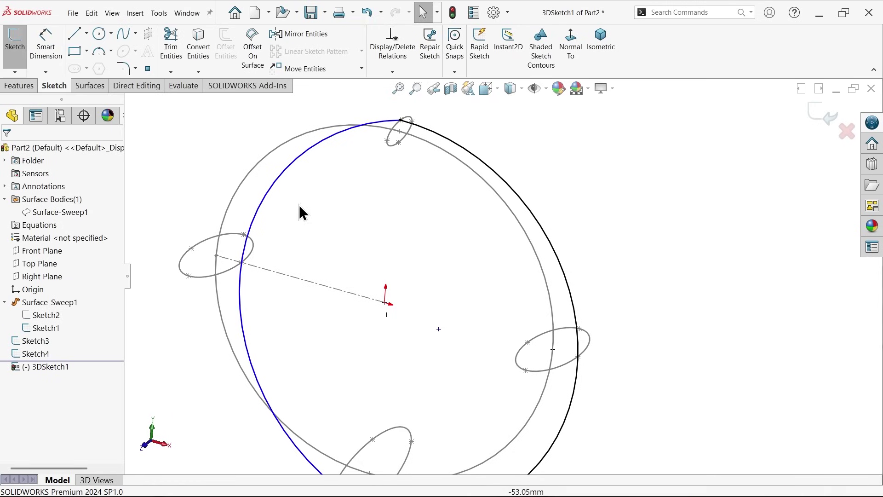
{"action": "scroll", "coordinate": [207, 246], "scroll_direction": "down", "scroll_amount": 3}
{"action": "left_click", "coordinate": [342, 224]}
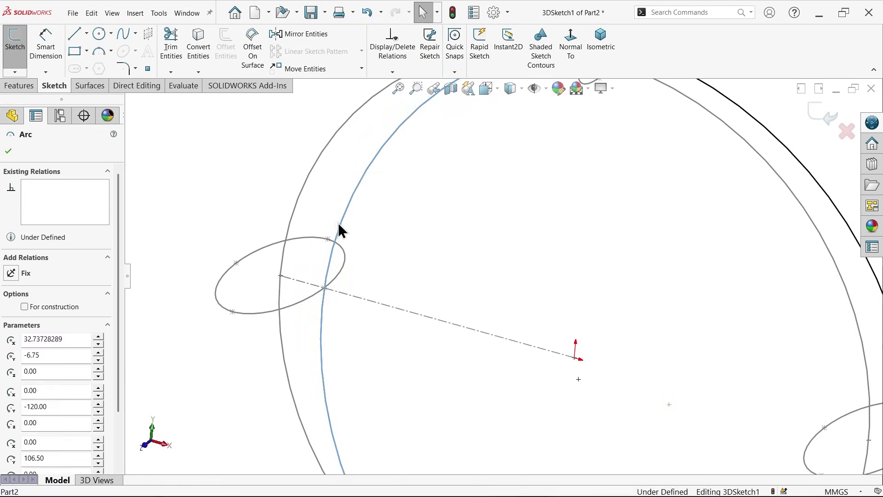
{"action": "left_click", "coordinate": [237, 263], "text": "ctrl"}
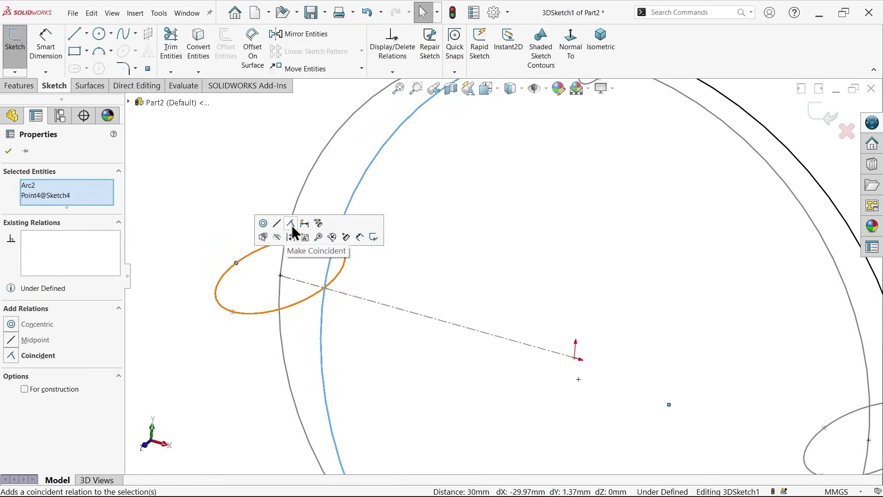
{"action": "left_click", "coordinate": [291, 225]}
{"action": "left_click", "coordinate": [179, 203]}
{"action": "key", "text": "f"}
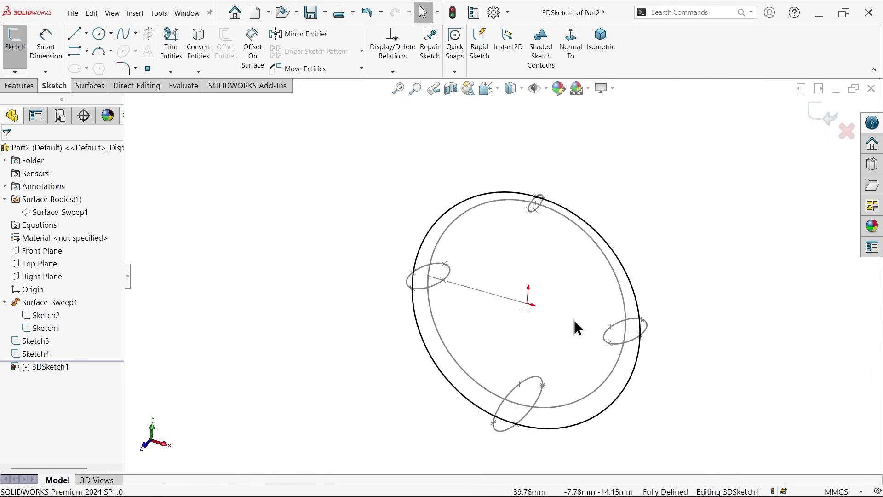
Draw a 3-point arc between the positive Z end points of the upper and lower ellipses, bulging toward negative X
{"action": "mouse_move", "coordinate": [575, 319]}
{"action": "middle_mouse_down"}
{"action": "mouse_move", "coordinate": [472, 296]}
{"action": "mouse_move", "coordinate": [524, 304]}
{"action": "middle_mouse_up"}
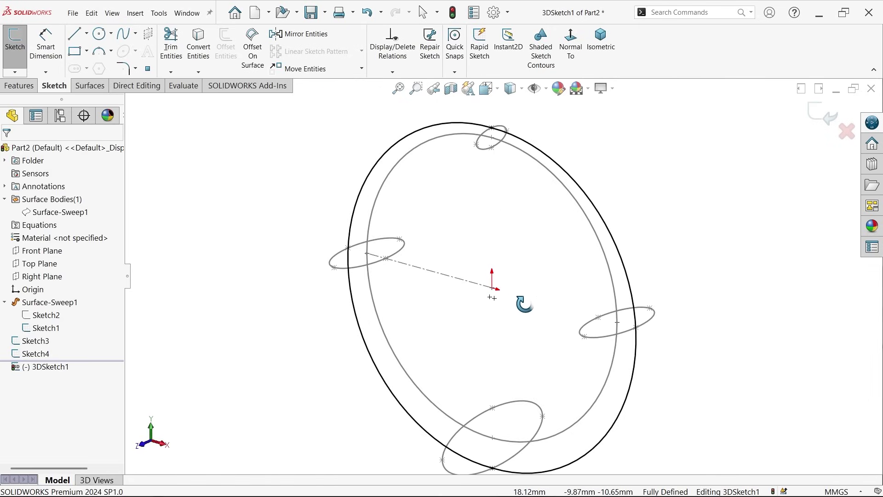
{"action": "left_click", "coordinate": [102, 52]}
{"action": "scroll", "coordinate": [506, 140], "scroll_direction": "down", "scroll_amount": 5}
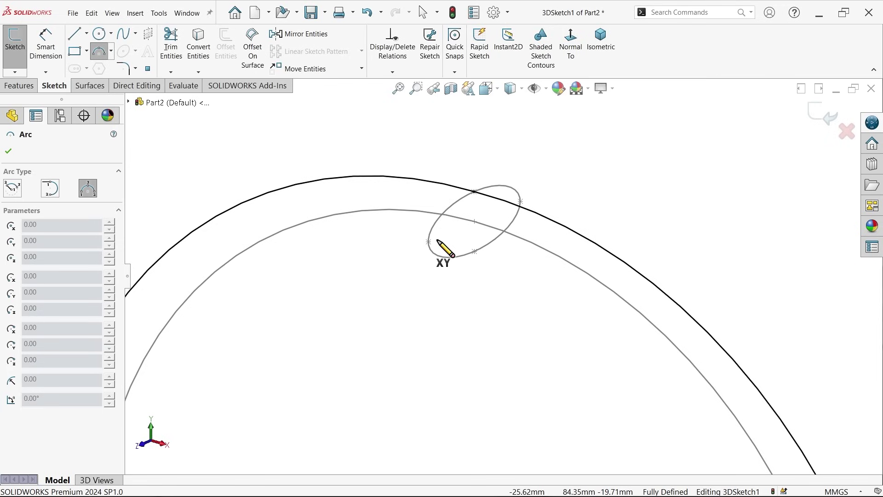
{"action": "left_click", "coordinate": [429, 241]}
{"action": "scroll", "coordinate": [416, 287], "scroll_direction": "up", "scroll_amount": 6}
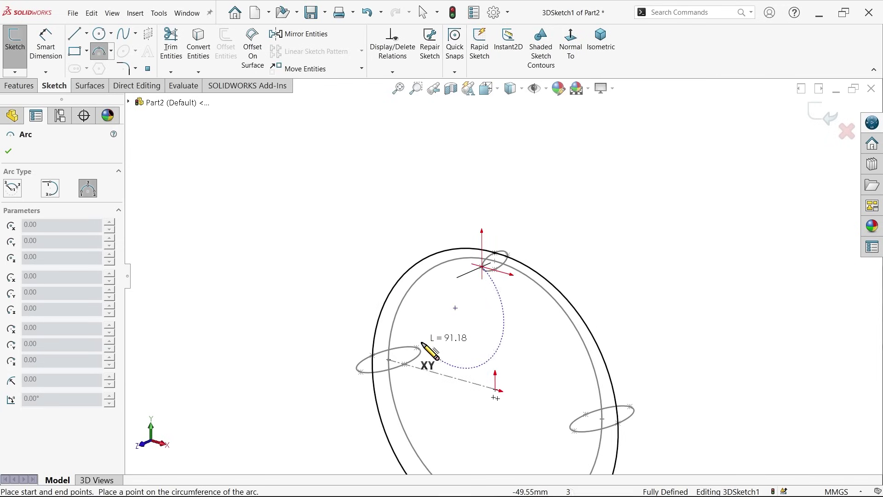
{"action": "scroll", "coordinate": [439, 352], "scroll_direction": "down", "scroll_amount": 2}
{"action": "scroll", "coordinate": [483, 368], "scroll_direction": "down", "scroll_amount": 6}
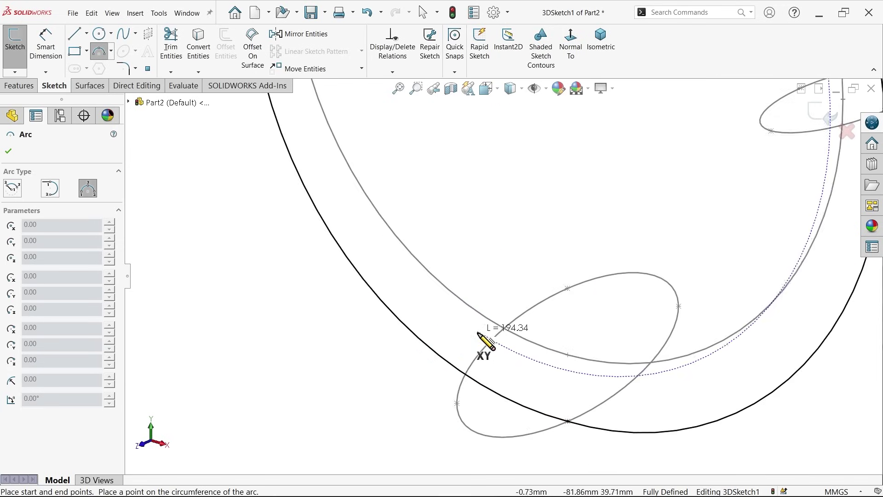
{"action": "left_click", "coordinate": [477, 364]}
{"action": "scroll", "coordinate": [453, 292], "scroll_direction": "up", "scroll_amount": 5}
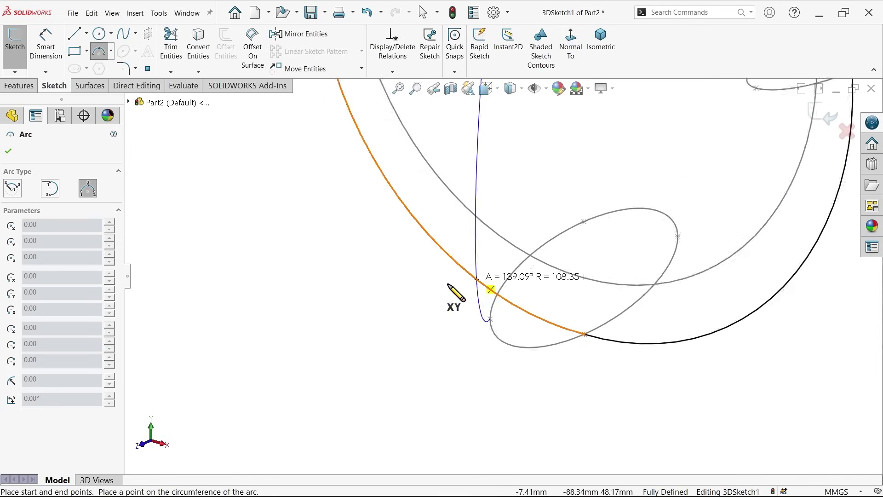
{"action": "left_click", "coordinate": [395, 134]}
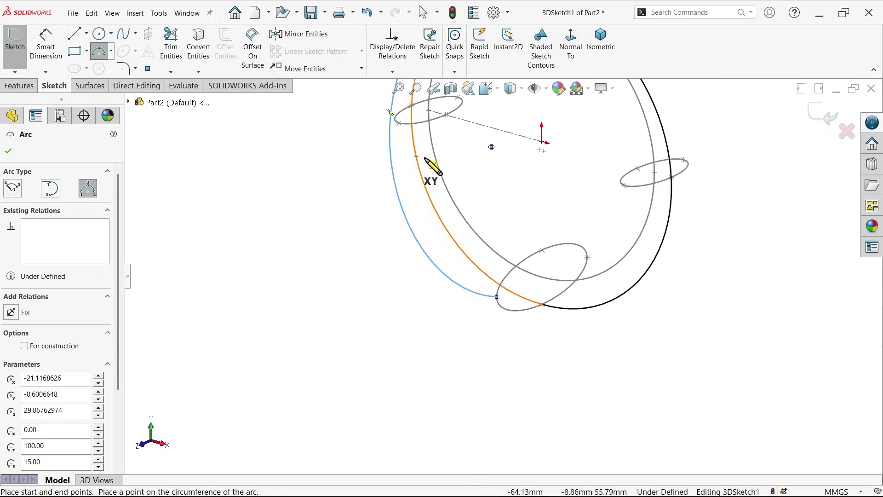
Draw another 3-point arc from the lower to the upper ellipse's positive Z end point, bulging toward positive X, and finish drawing
{"action": "left_click", "coordinate": [497, 296]}
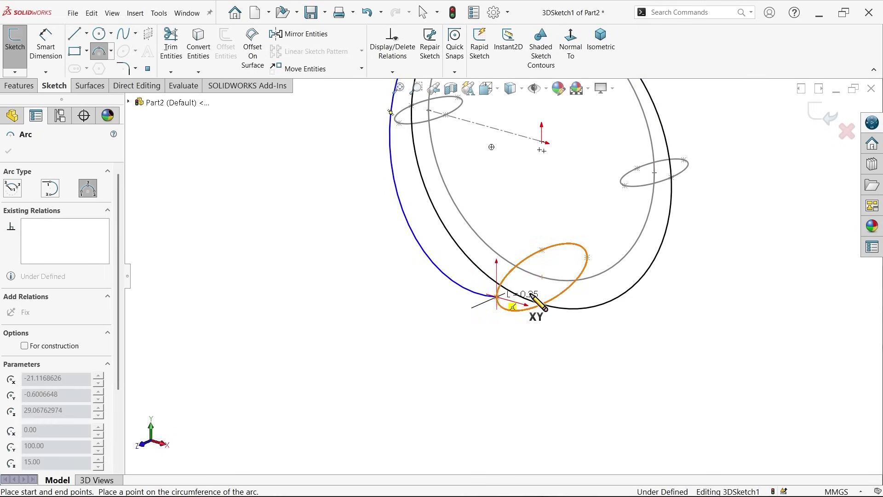
{"action": "middle_click_drag", "start_coordinate": [522, 295], "coordinate": [533, 193]}
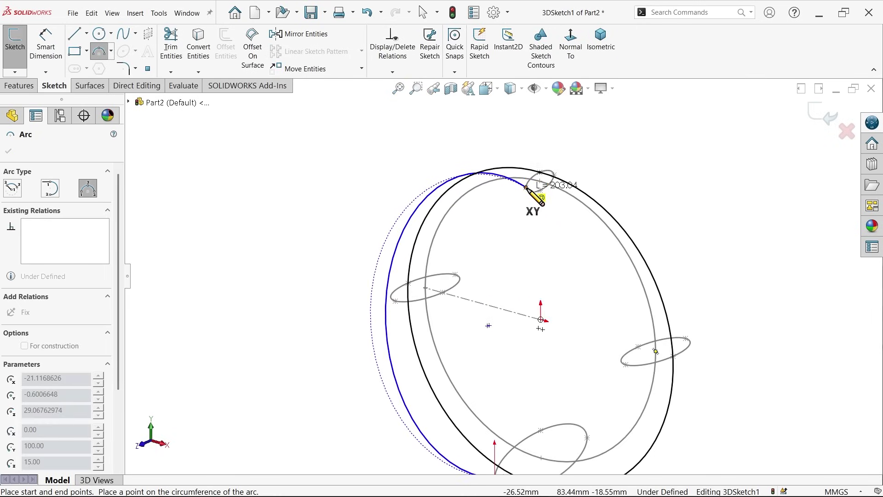
{"action": "left_click", "coordinate": [529, 188]}
{"action": "left_click", "coordinate": [619, 298]}
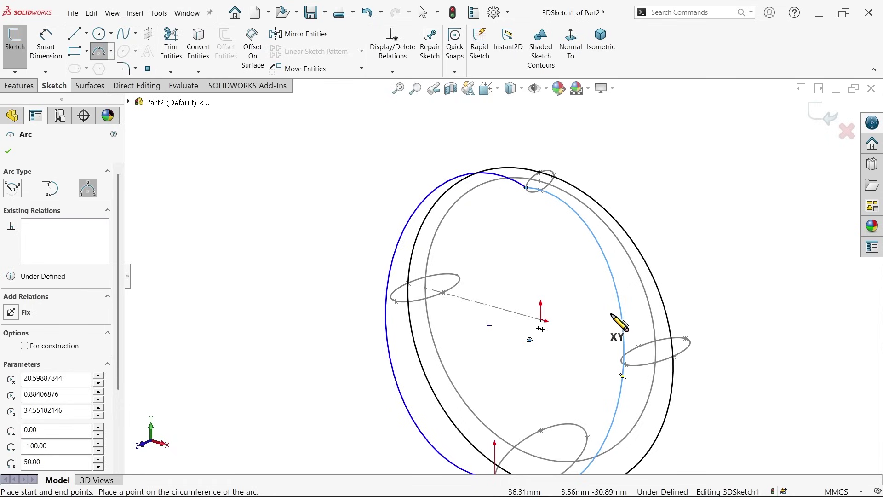
{"action": "key", "text": "Escape"}
Add a Coincident relation between the positive X front arc and the positive Z end point of the positive X ellipse
{"action": "scroll", "coordinate": [599, 331], "scroll_direction": "down", "scroll_amount": 5}
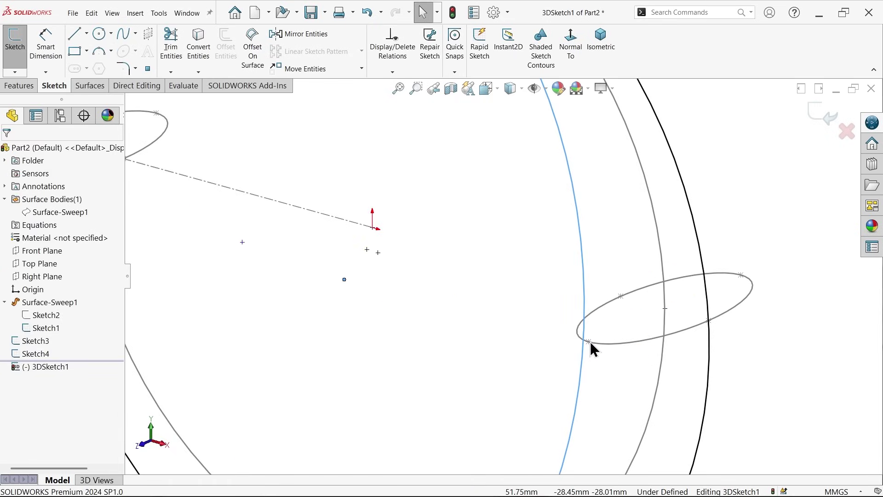
{"action": "scroll", "coordinate": [543, 244], "scroll_direction": "up", "scroll_amount": 2}
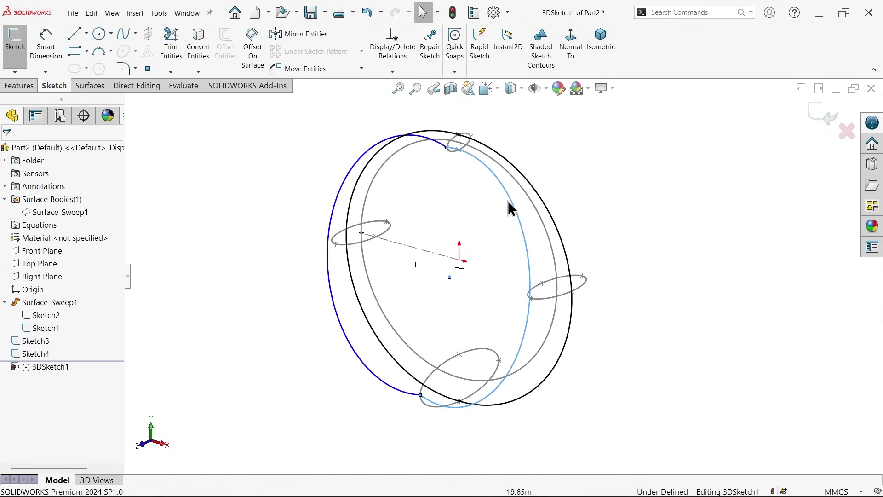
{"action": "mouse_move", "coordinate": [482, 223]}
{"action": "middle_mouse_down"}
{"action": "mouse_move", "coordinate": [465, 225]}
{"action": "mouse_move", "coordinate": [487, 230]}
{"action": "mouse_move", "coordinate": [479, 229]}
{"action": "middle_mouse_up"}
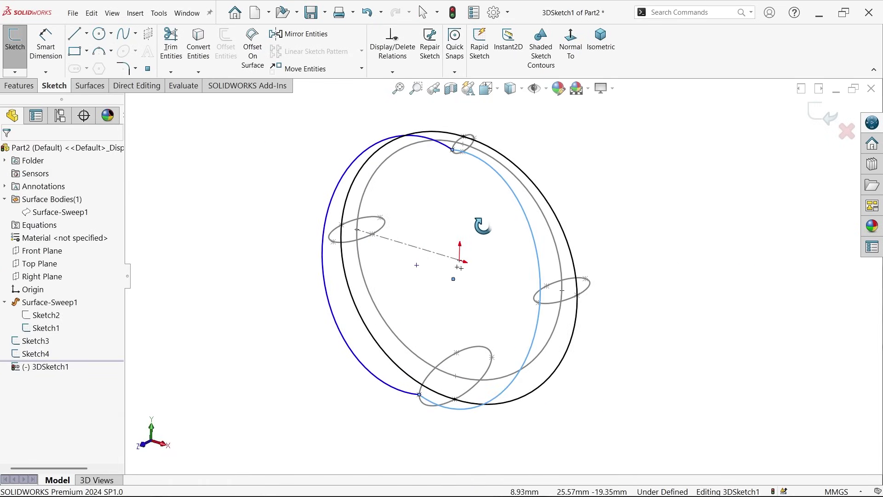
{"action": "scroll", "coordinate": [511, 304], "scroll_direction": "down", "scroll_amount": 6}
{"action": "scroll", "coordinate": [522, 309], "scroll_direction": "down", "scroll_amount": 1}
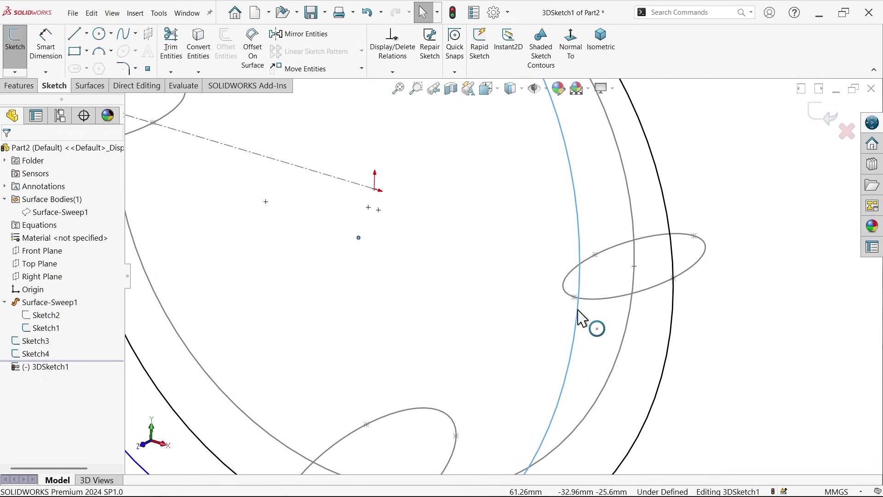
{"action": "left_click", "coordinate": [575, 298]}
{"action": "left_click", "coordinate": [578, 304], "text": "ctrl"}
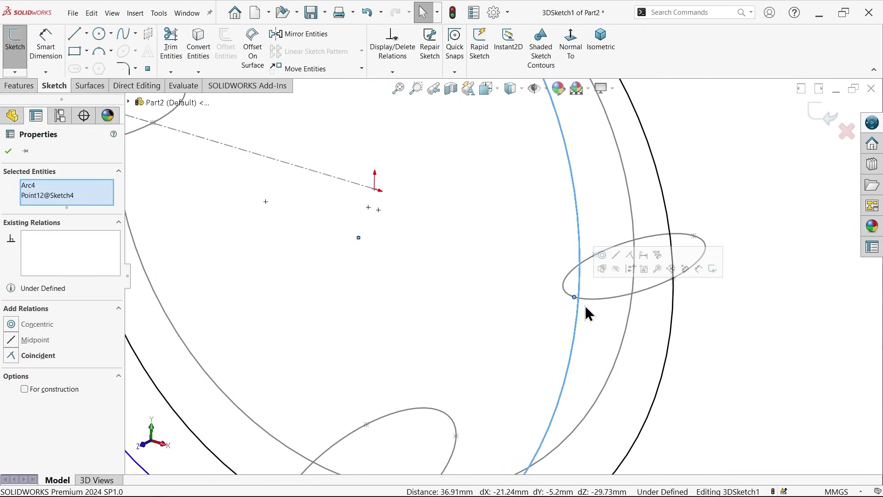
{"action": "left_click", "coordinate": [630, 255]}
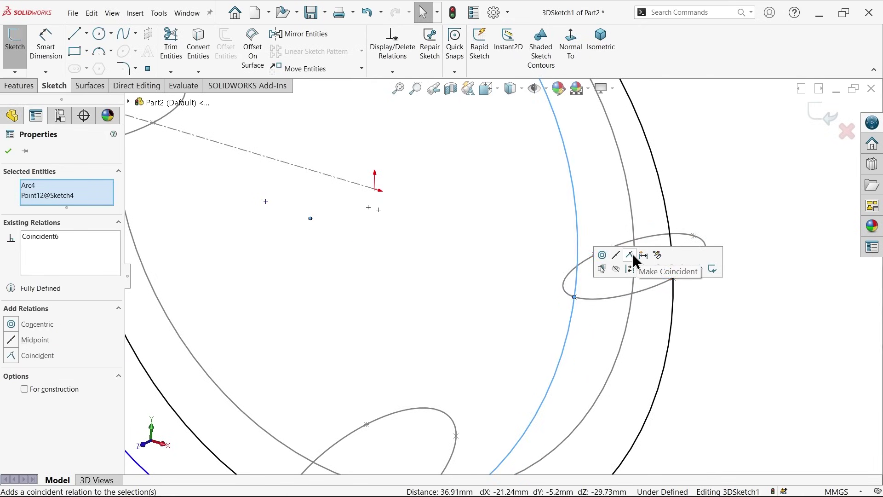
{"action": "left_click", "coordinate": [509, 269]}
Add a Coincident relation between the negative X front arc and the positive Z end point of the negative X ellipse
{"action": "scroll", "coordinate": [503, 267], "scroll_direction": "up", "scroll_amount": 5}
{"action": "scroll", "coordinate": [339, 272], "scroll_direction": "down", "scroll_amount": 5}
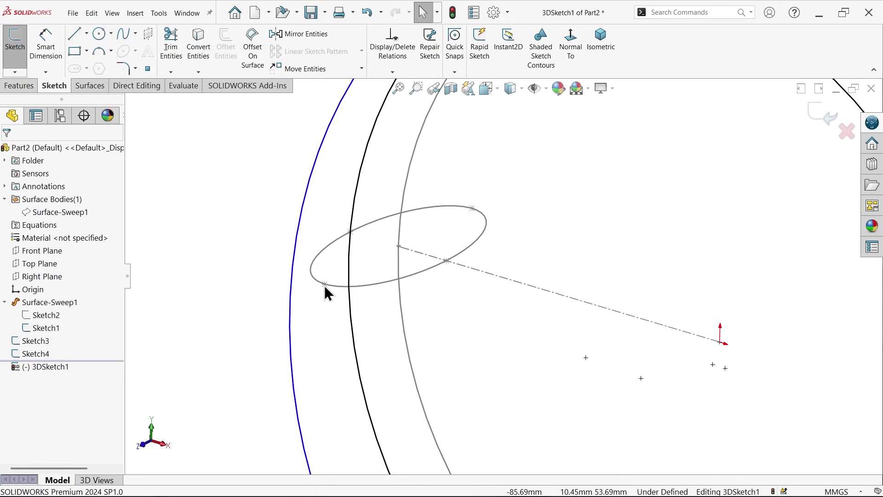
{"action": "left_click", "coordinate": [325, 285]}
{"action": "left_click", "coordinate": [292, 309], "text": "ctrl"}
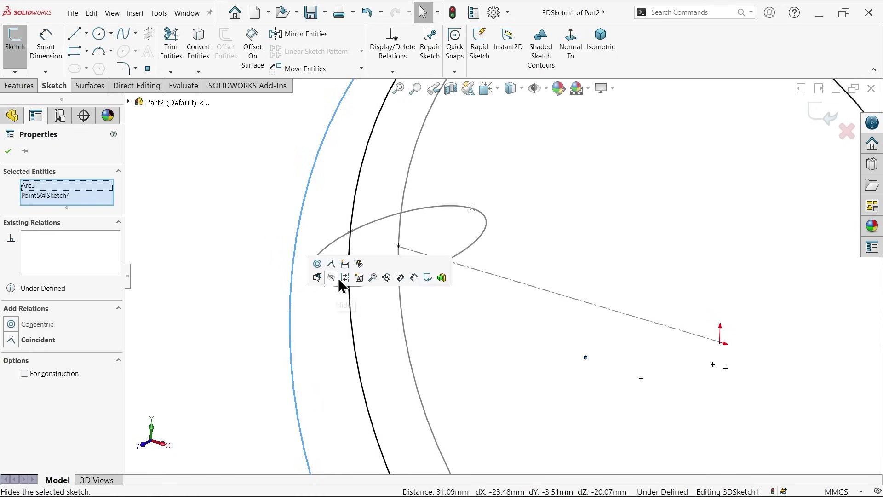
{"action": "left_click", "coordinate": [325, 264]}
{"action": "left_click", "coordinate": [286, 306]}
{"action": "scroll", "coordinate": [295, 312], "scroll_direction": "up", "scroll_amount": 5}
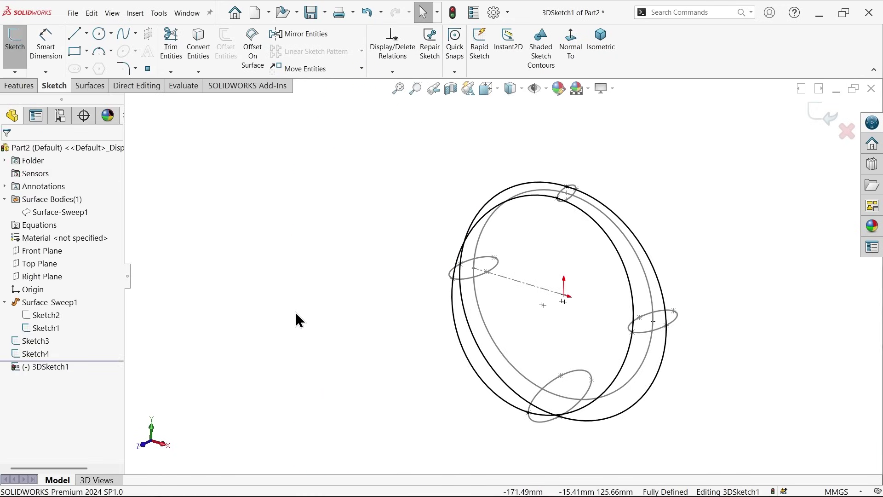
Draw a 3-point arc from the upper to the lower ellipse's negative Z end point, bulging toward positive X
{"action": "middle_click_drag", "start_coordinate": [487, 295], "coordinate": [428, 278]}
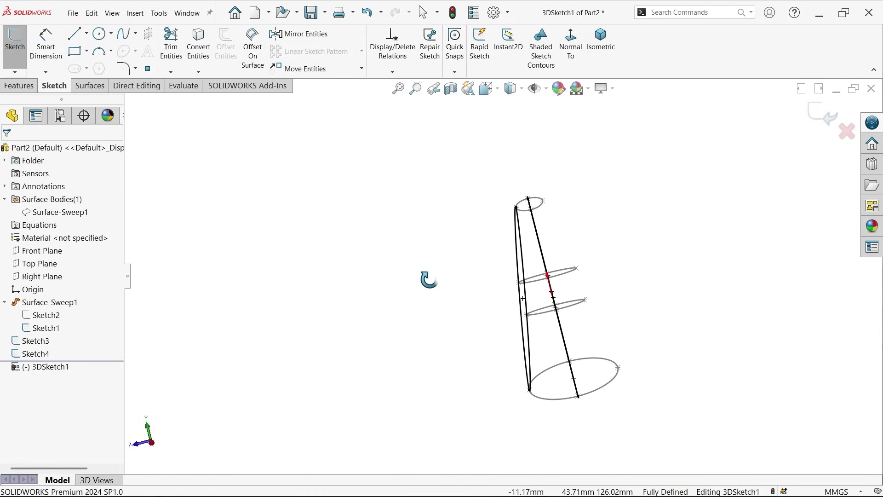
{"action": "mouse_move", "coordinate": [462, 187]}
{"action": "middle_mouse_down"}
{"action": "mouse_move", "coordinate": [424, 210]}
{"action": "mouse_move", "coordinate": [509, 224]}
{"action": "mouse_move", "coordinate": [505, 264]}
{"action": "middle_mouse_up"}
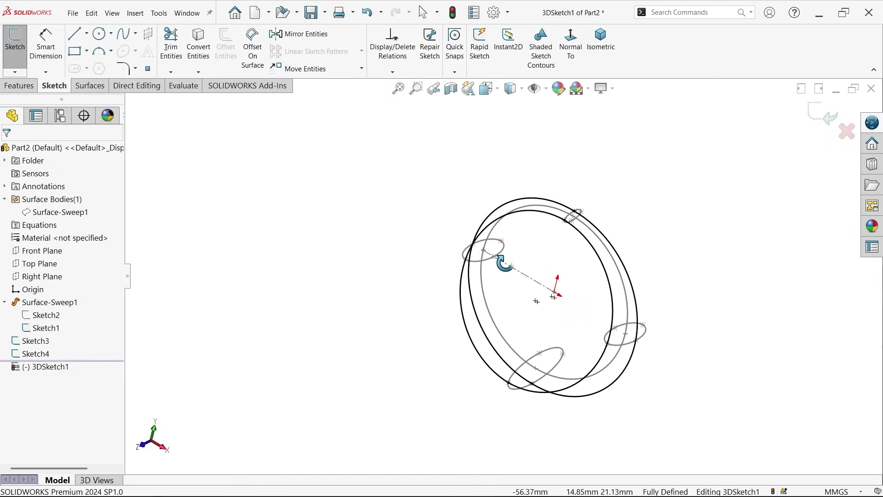
{"action": "left_click", "coordinate": [99, 51]}
{"action": "scroll", "coordinate": [570, 276], "scroll_direction": "down", "scroll_amount": 6}
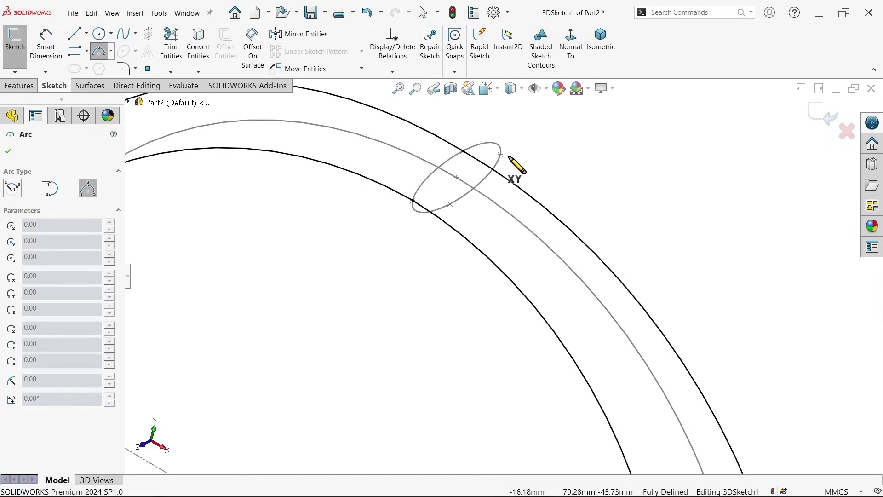
{"action": "left_click", "coordinate": [500, 155]}
{"action": "scroll", "coordinate": [548, 244], "scroll_direction": "up", "scroll_amount": 3}
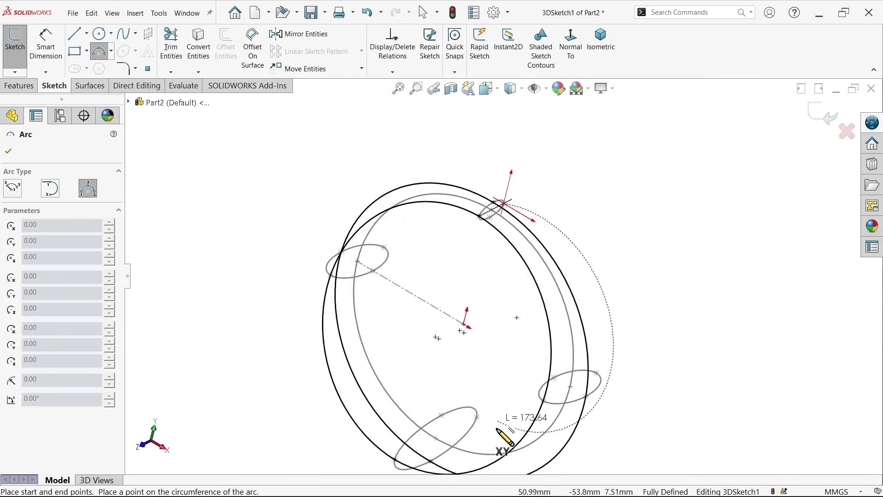
{"action": "scroll", "coordinate": [465, 405], "scroll_direction": "down", "scroll_amount": 2}
{"action": "left_click", "coordinate": [460, 361]}
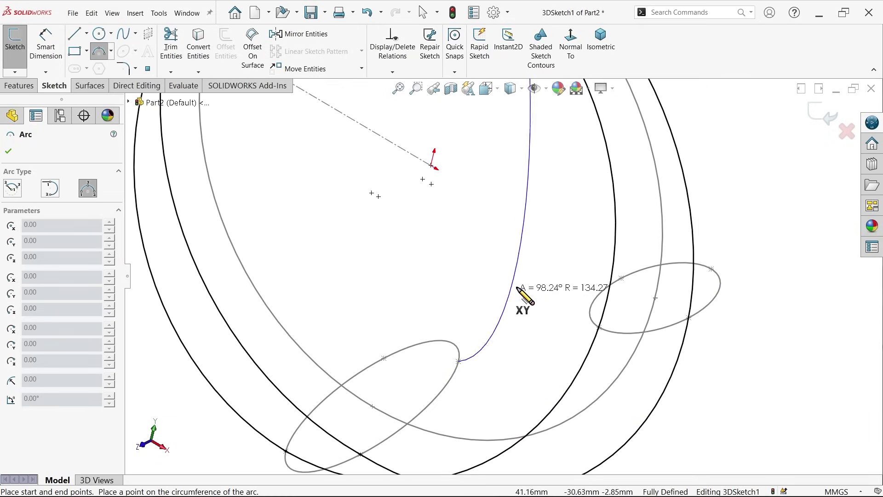
{"action": "left_click", "coordinate": [565, 285]}
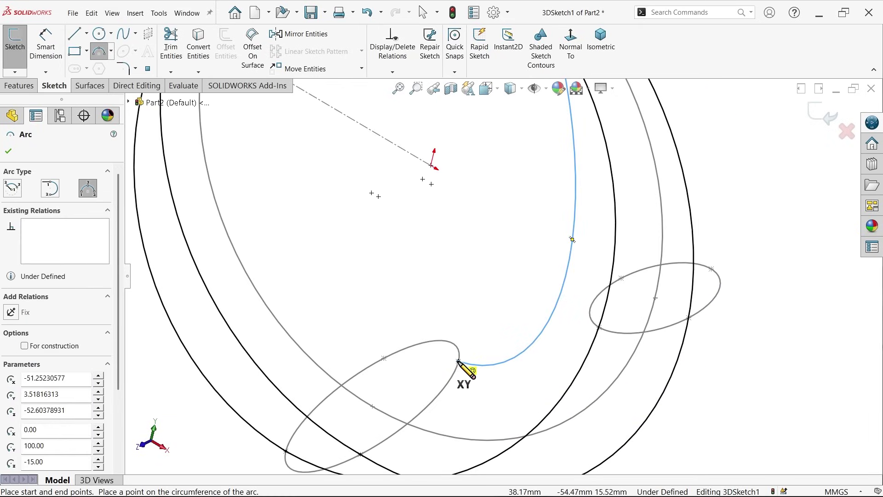
Draw another 3-point arc from the lower to the upper ellipse's negative Z end point, bulging toward negative X, and finish drawing
{"action": "left_click", "coordinate": [459, 362]}
{"action": "scroll", "coordinate": [414, 304], "scroll_direction": "up", "scroll_amount": 3}
{"action": "scroll", "coordinate": [476, 175], "scroll_direction": "down", "scroll_amount": 4}
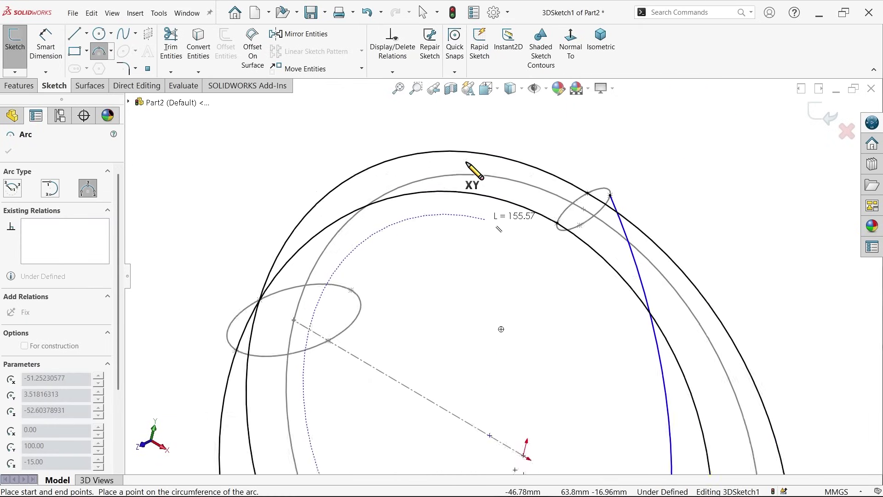
{"action": "left_click", "coordinate": [641, 208]}
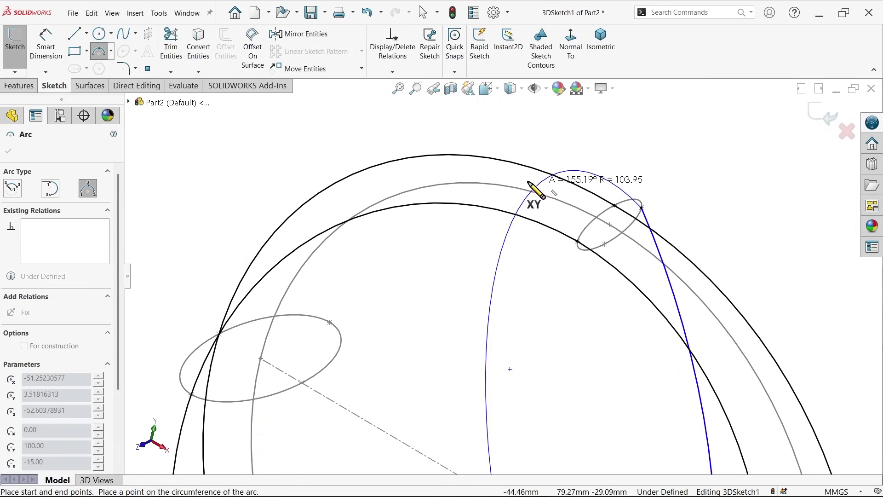
{"action": "left_click", "coordinate": [364, 268]}
{"action": "right_click", "coordinate": [434, 257]}
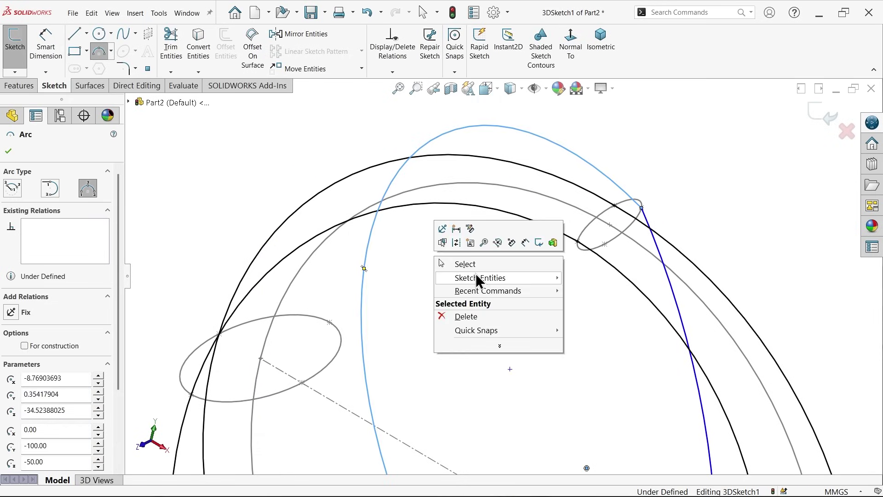
{"action": "left_click", "coordinate": [467, 263]}
Add a Coincident relation between the negative X rear arc and the negative Z end point of the negative X ellipse
{"action": "left_click", "coordinate": [338, 327]}
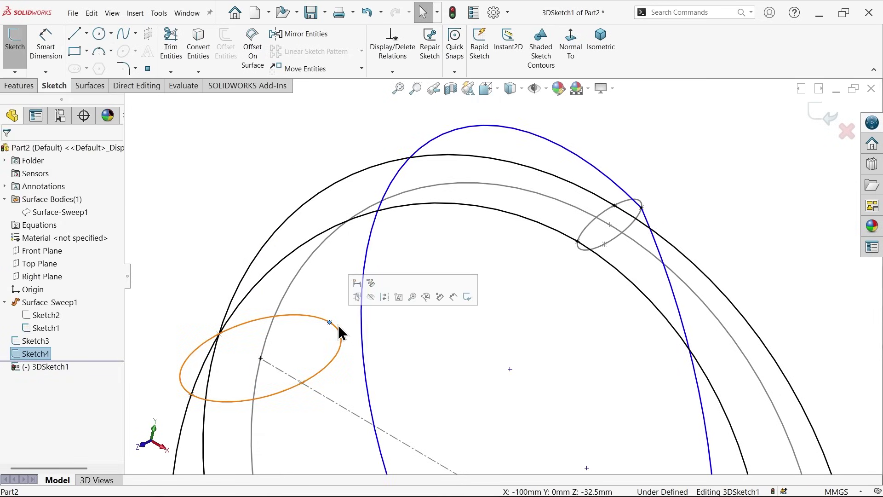
{"action": "left_click", "coordinate": [364, 329], "text": "ctrl"}
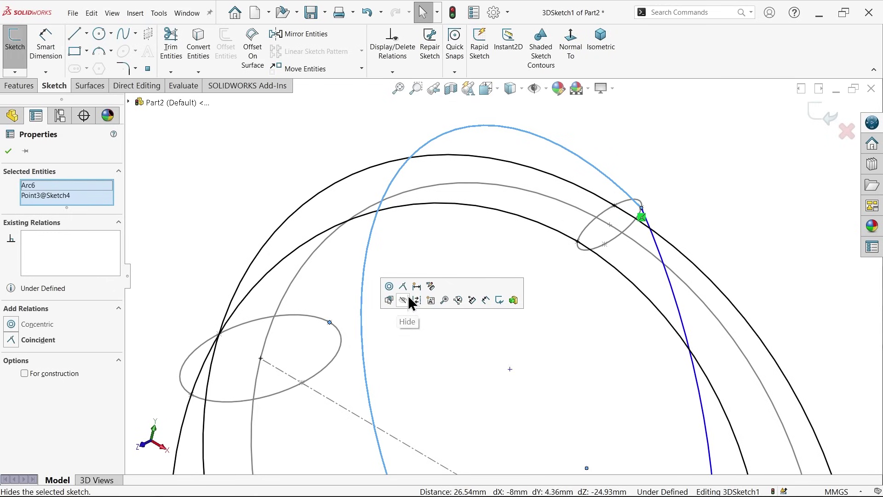
{"action": "left_click", "coordinate": [403, 287]}
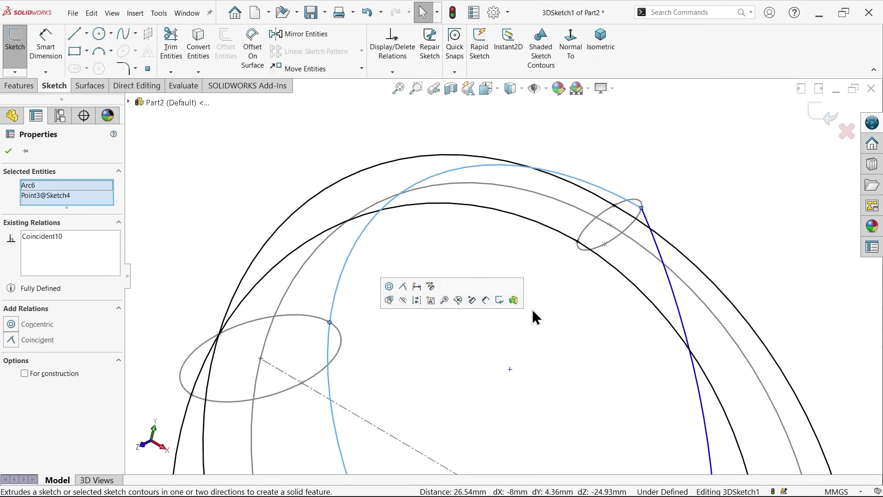
Add a Coincident relation between the positive X rear arc and the negative Z end point of the positive X ellipse
{"action": "left_click", "coordinate": [686, 321]}
{"action": "scroll", "coordinate": [603, 352], "scroll_direction": "up", "scroll_amount": 5}
{"action": "scroll", "coordinate": [603, 352], "scroll_direction": "down", "scroll_amount": 2}
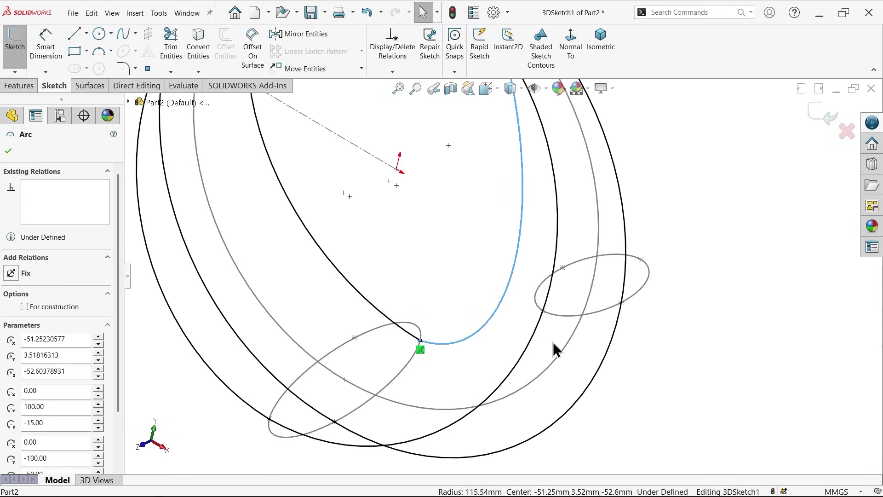
{"action": "scroll", "coordinate": [554, 350], "scroll_direction": "down", "scroll_amount": 2}
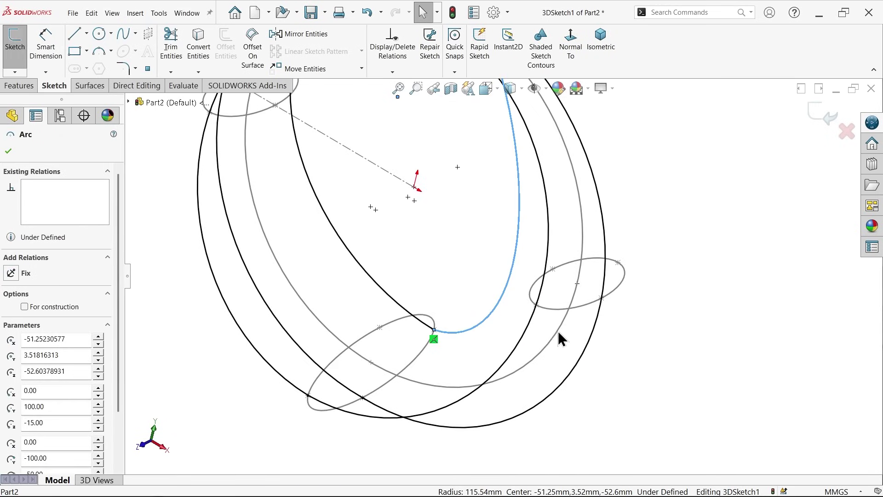
{"action": "left_click", "coordinate": [619, 263], "text": "ctrl"}
{"action": "left_click", "coordinate": [674, 224]}
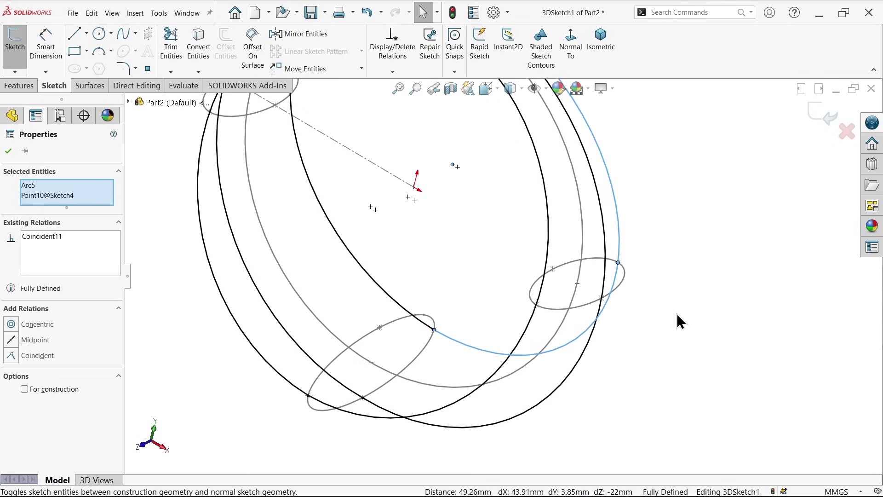
{"action": "left_click", "coordinate": [679, 313]}
{"action": "scroll", "coordinate": [657, 310], "scroll_direction": "up", "scroll_amount": 5}
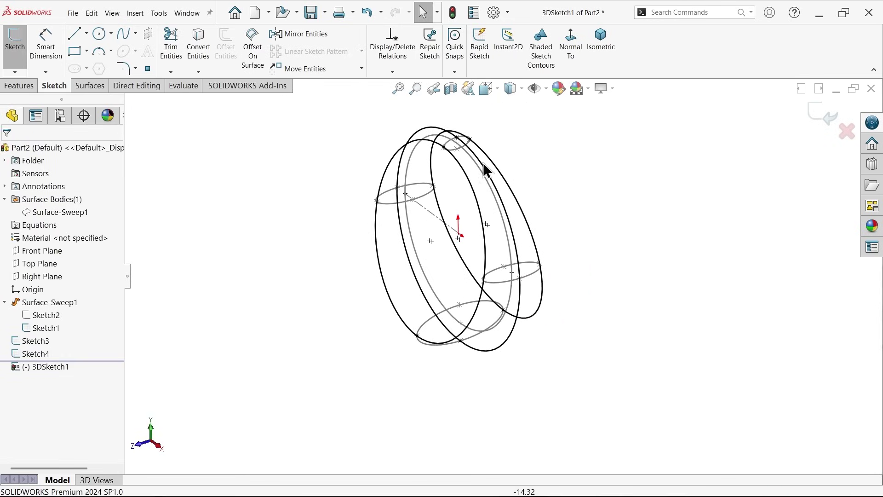
Draw a 3-point arc from the upper ellipse's lowest point to the lower ellipse's topmost point, bulging toward positive X
{"action": "left_click", "coordinate": [495, 90]}
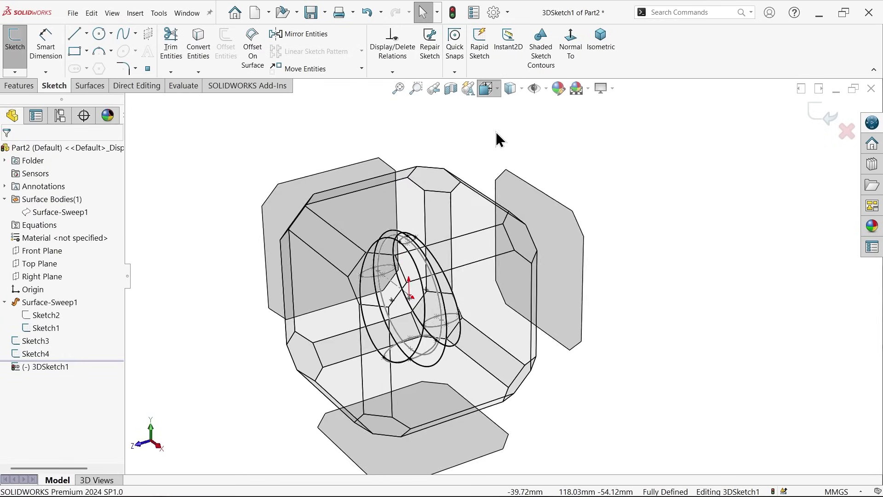
{"action": "left_click", "coordinate": [429, 363]}
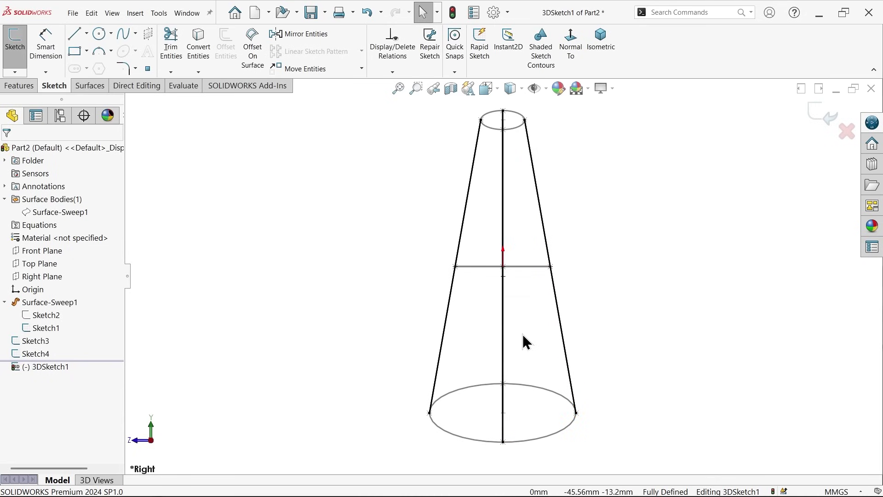
{"action": "mouse_move", "coordinate": [523, 338]}
{"action": "middle_mouse_down"}
{"action": "mouse_move", "coordinate": [552, 332]}
{"action": "mouse_move", "coordinate": [580, 387]}
{"action": "middle_mouse_up"}
{"action": "scroll", "coordinate": [575, 186], "scroll_direction": "down", "scroll_amount": 3}
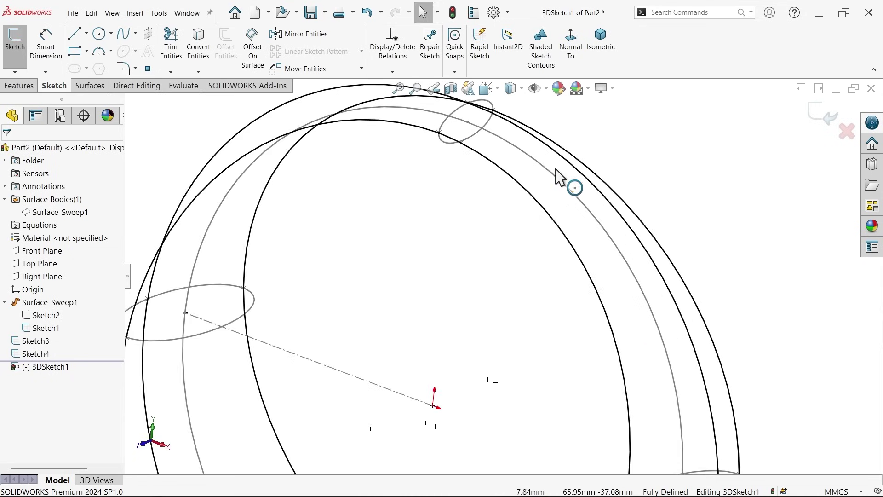
{"action": "scroll", "coordinate": [511, 199], "scroll_direction": "down", "scroll_amount": 3}
{"action": "mouse_move", "coordinate": [510, 199]}
{"action": "middle_mouse_down"}
{"action": "mouse_move", "coordinate": [497, 143]}
{"action": "mouse_move", "coordinate": [479, 138]}
{"action": "middle_mouse_up"}
{"action": "left_click", "coordinate": [99, 50]}
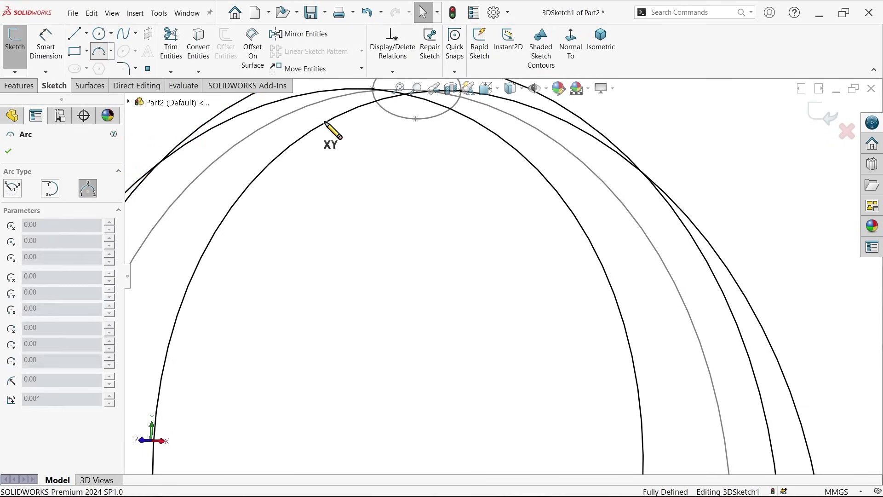
{"action": "left_click", "coordinate": [416, 120]}
{"action": "scroll", "coordinate": [416, 121], "scroll_direction": "up", "scroll_amount": 4}
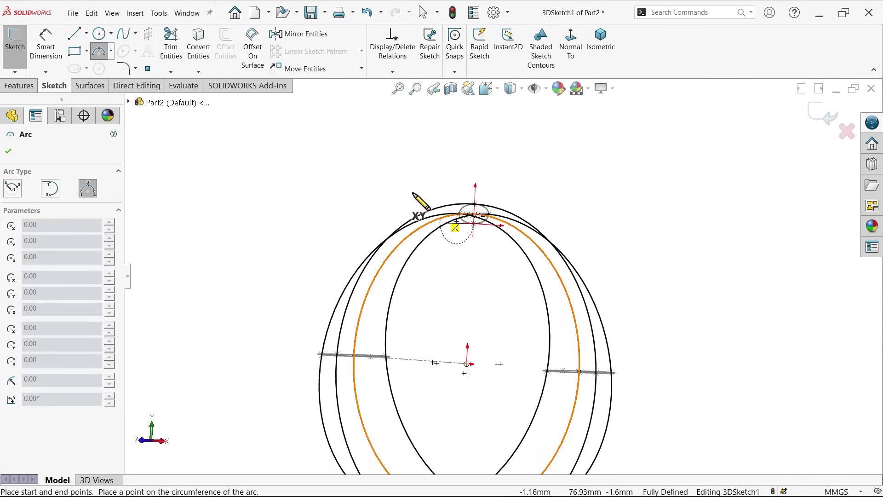
{"action": "middle_click_drag", "start_coordinate": [414, 195], "coordinate": [489, 382]}
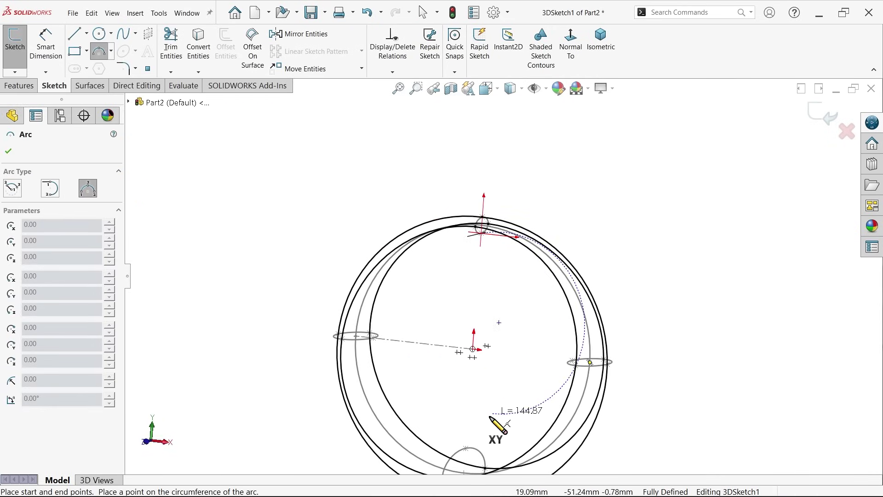
{"action": "scroll", "coordinate": [471, 414], "scroll_direction": "down", "scroll_amount": 3}
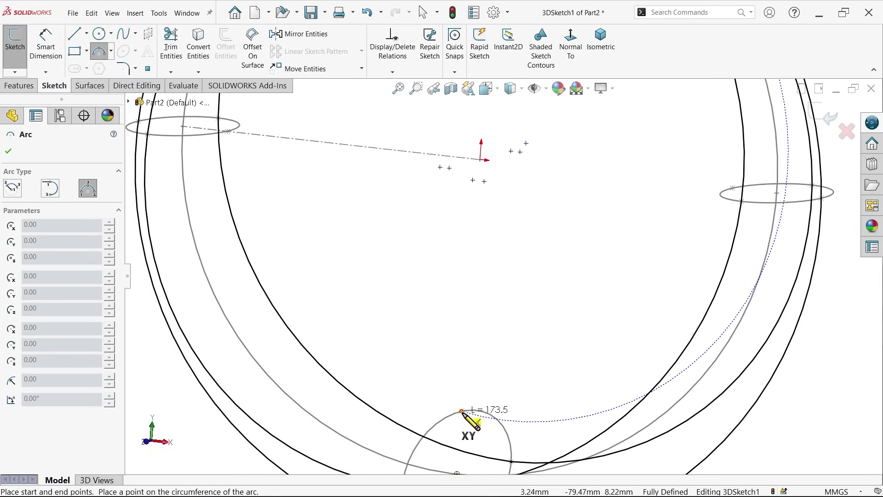
{"action": "left_click", "coordinate": [462, 411]}
{"action": "left_click", "coordinate": [640, 306]}
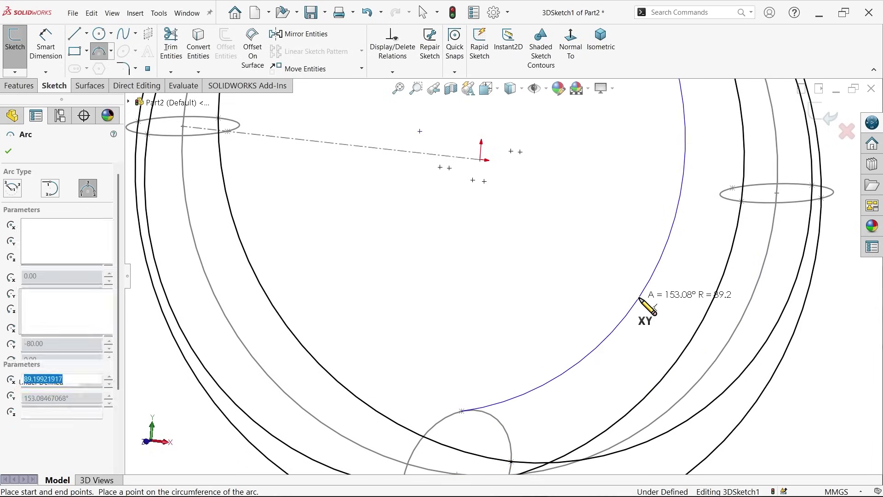
Draw a 3-point arc from the lower ellipse's topmost point to the upper ellipse's lowest point, bulging toward negative X, and finish drawing
{"action": "left_click", "coordinate": [466, 412]}
{"action": "scroll", "coordinate": [473, 351], "scroll_direction": "up", "scroll_amount": 5}
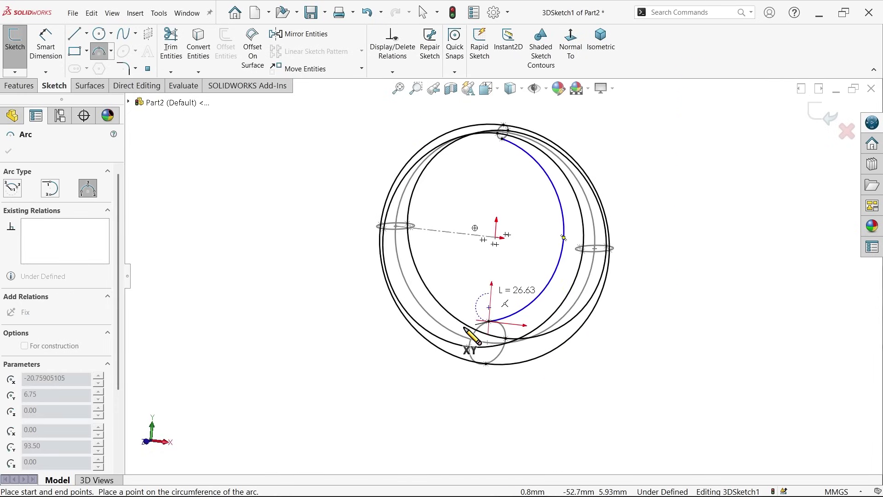
{"action": "scroll", "coordinate": [492, 144], "scroll_direction": "down", "scroll_amount": 4}
{"action": "scroll", "coordinate": [492, 144], "scroll_direction": "down", "scroll_amount": 2}
{"action": "left_click", "coordinate": [524, 182]}
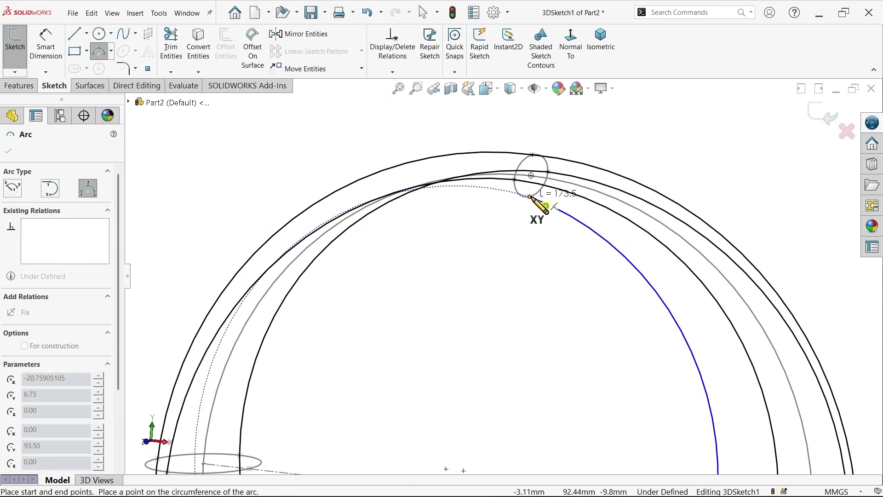
{"action": "left_click", "coordinate": [398, 259]}
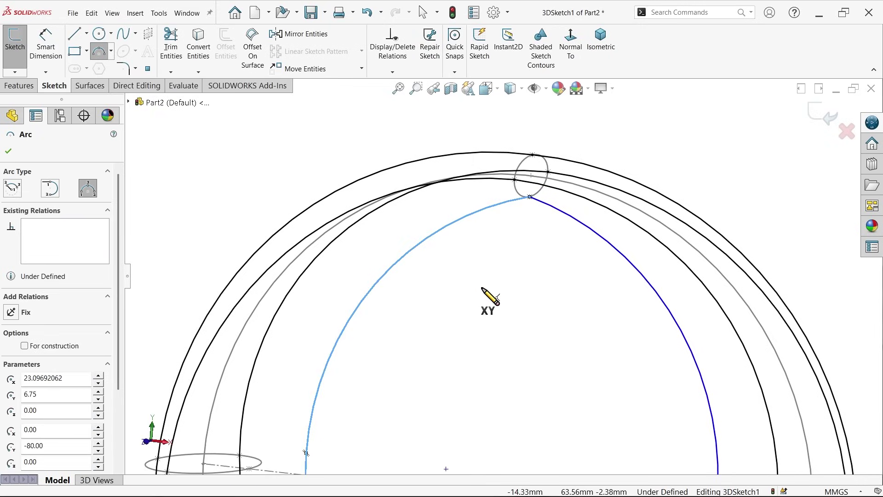
{"action": "key", "text": "Escape"}
Add a Coincident relation between the negative X inner arc and the inner end point of the negative X ellipse
{"action": "middle_click_drag", "start_coordinate": [483, 296], "coordinate": [410, 310]}
{"action": "scroll", "coordinate": [404, 306], "scroll_direction": "down", "scroll_amount": 2}
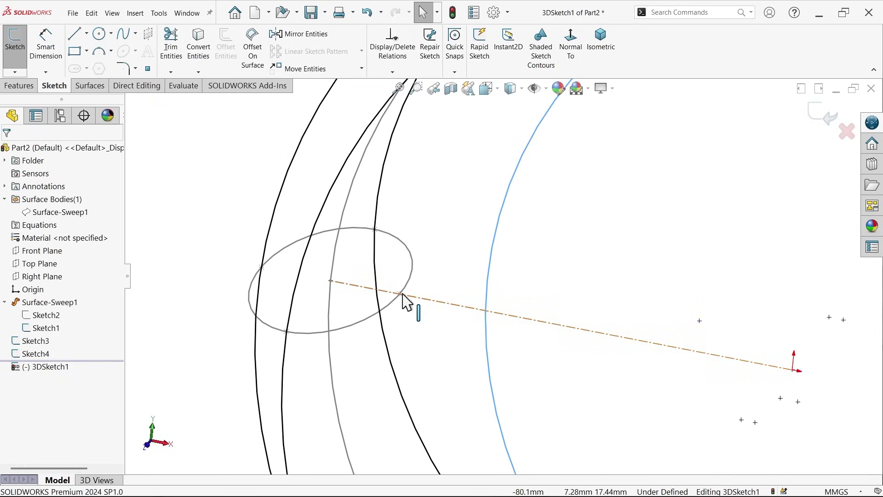
{"action": "left_click", "coordinate": [487, 321]}
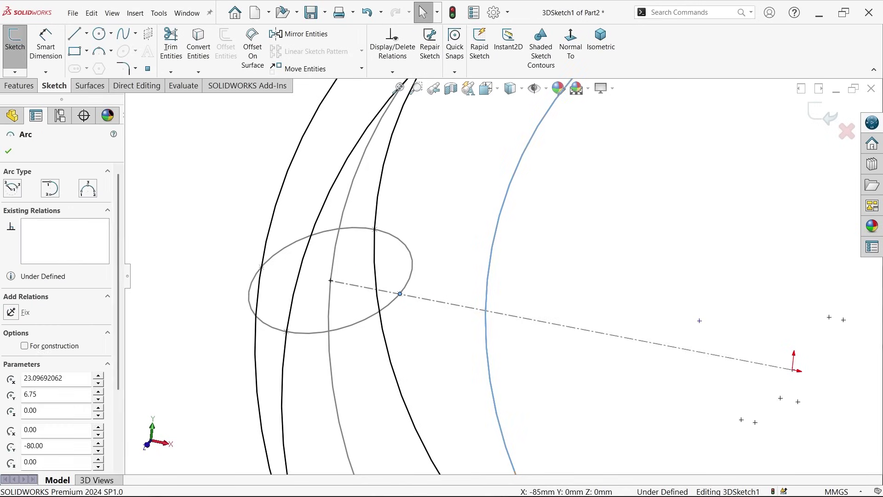
{"action": "left_click", "coordinate": [515, 316], "text": "ctrl"}
{"action": "left_click", "coordinate": [526, 274]}
{"action": "left_click", "coordinate": [714, 299]}
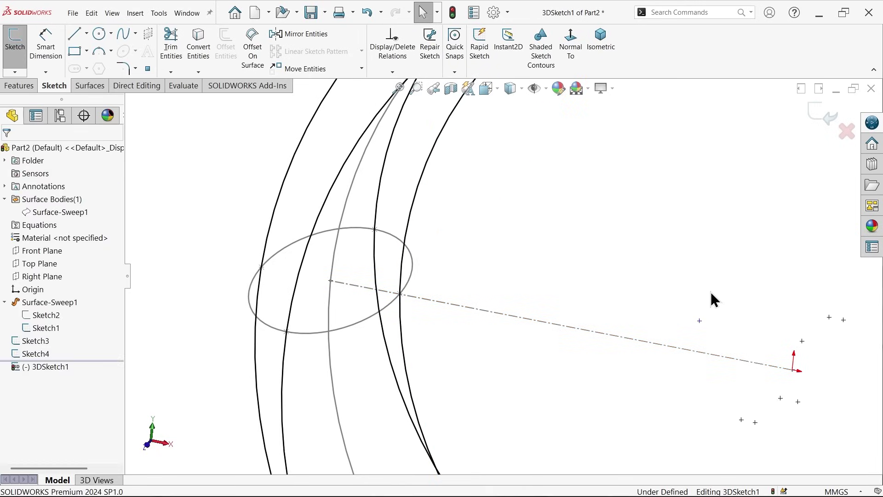
Add a Coincident relation between the positive X inner arc and the inner end point of the positive X ellipse
{"action": "scroll", "coordinate": [715, 300], "scroll_direction": "up", "scroll_amount": 3}
{"action": "scroll", "coordinate": [714, 336], "scroll_direction": "down", "scroll_amount": 3}
{"action": "left_click", "coordinate": [655, 299]}
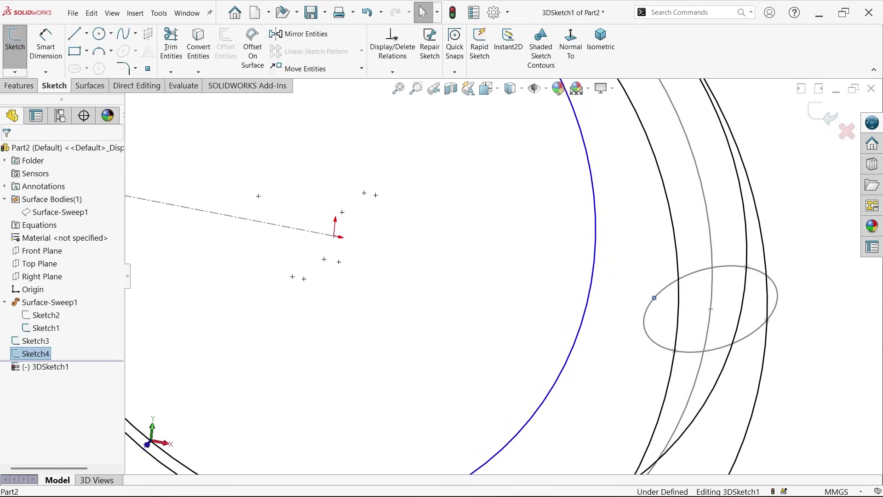
{"action": "left_click", "coordinate": [598, 309], "text": "ctrl"}
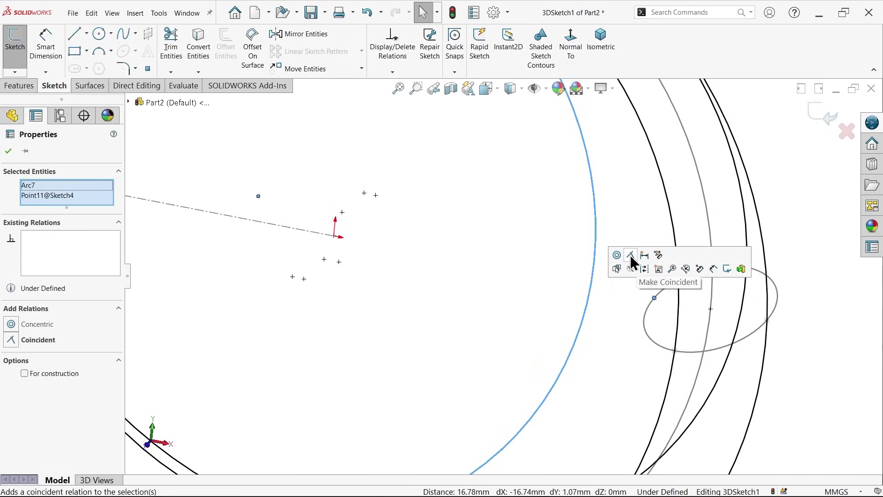
{"action": "left_click", "coordinate": [630, 255]}
{"action": "left_click", "coordinate": [575, 302]}
Check the guide arcs from several angles and exit the 3D sketch
{"action": "scroll", "coordinate": [575, 302], "scroll_direction": "up", "scroll_amount": 5}
{"action": "mouse_move", "coordinate": [574, 297]}
{"action": "middle_mouse_down"}
{"action": "mouse_move", "coordinate": [554, 316]}
{"action": "mouse_move", "coordinate": [480, 286]}
{"action": "mouse_move", "coordinate": [530, 302]}
{"action": "middle_mouse_up"}
{"action": "scroll", "coordinate": [529, 297], "scroll_direction": "down", "scroll_amount": 4}
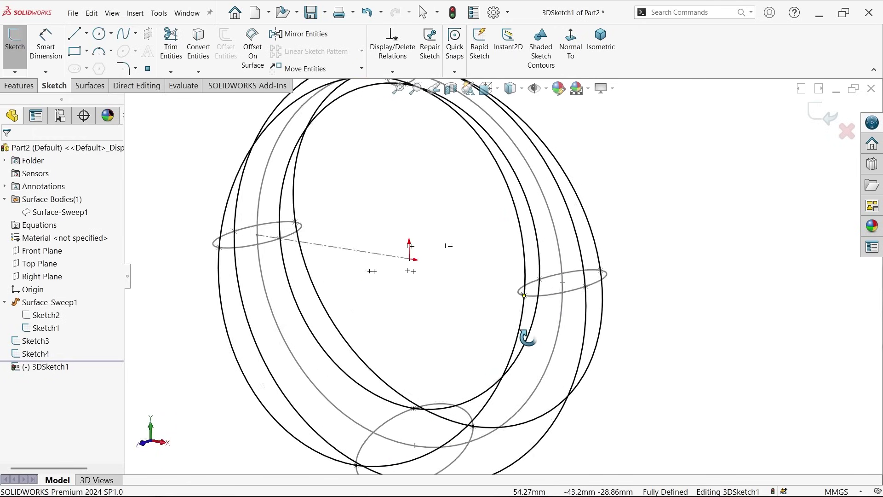
{"action": "mouse_move", "coordinate": [528, 338]}
{"action": "middle_mouse_down"}
{"action": "mouse_move", "coordinate": [523, 361]}
{"action": "mouse_move", "coordinate": [541, 344]}
{"action": "mouse_move", "coordinate": [530, 357]}
{"action": "middle_mouse_up"}
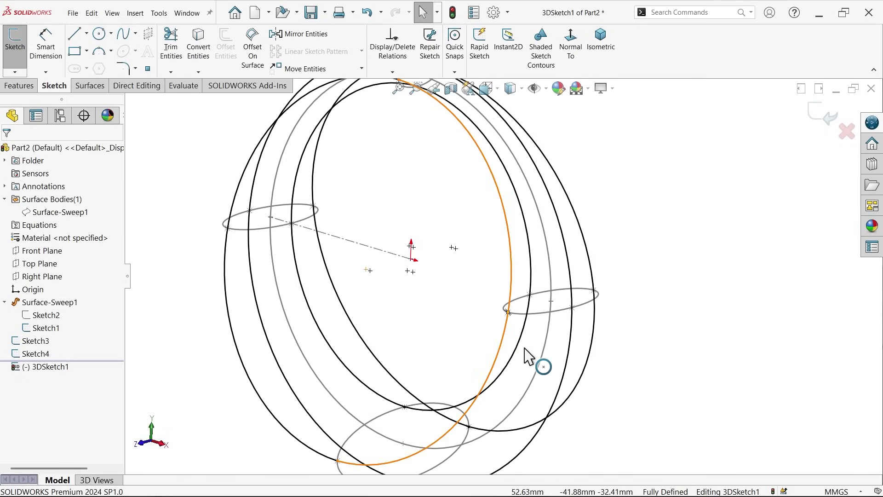
{"action": "middle_click_drag", "start_coordinate": [601, 312], "coordinate": [584, 321]}
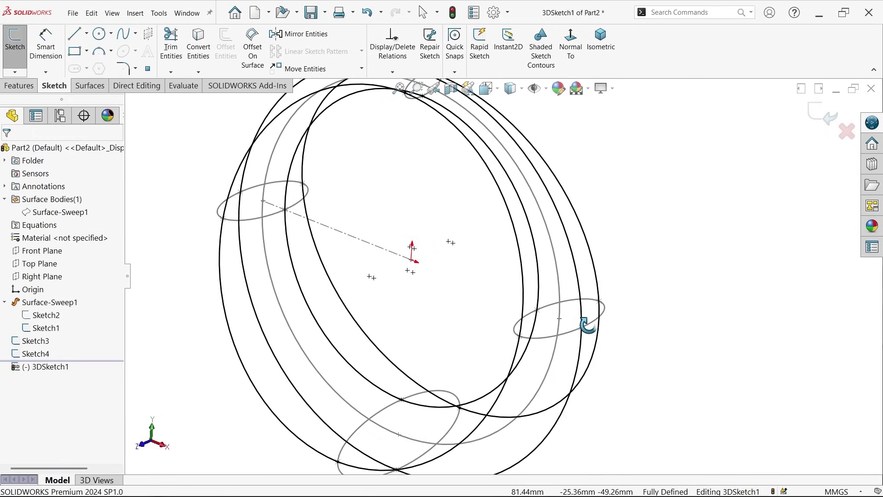
{"action": "left_click", "coordinate": [823, 115]}
{"action": "scroll", "coordinate": [516, 246], "scroll_direction": "up", "scroll_amount": 3}
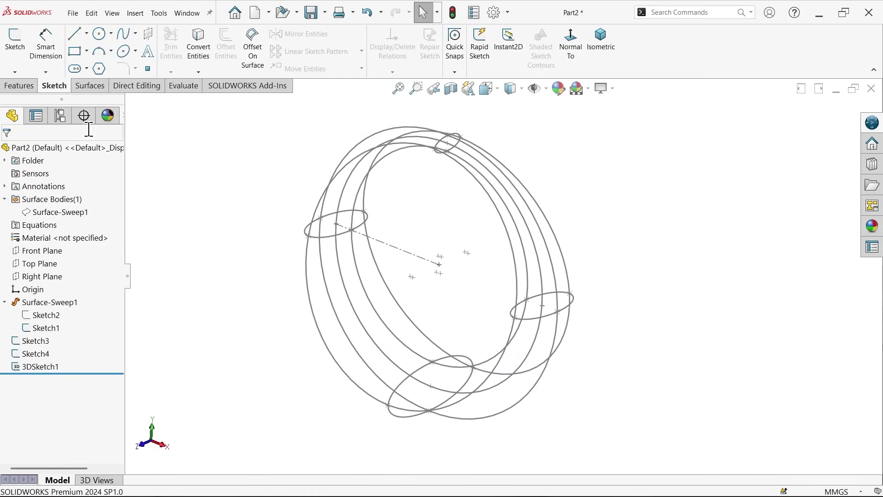
Start a Lofted Boss/Base and add the upper ellipse as the first profile, selected as a closed loop
{"action": "left_click", "coordinate": [19, 86]}
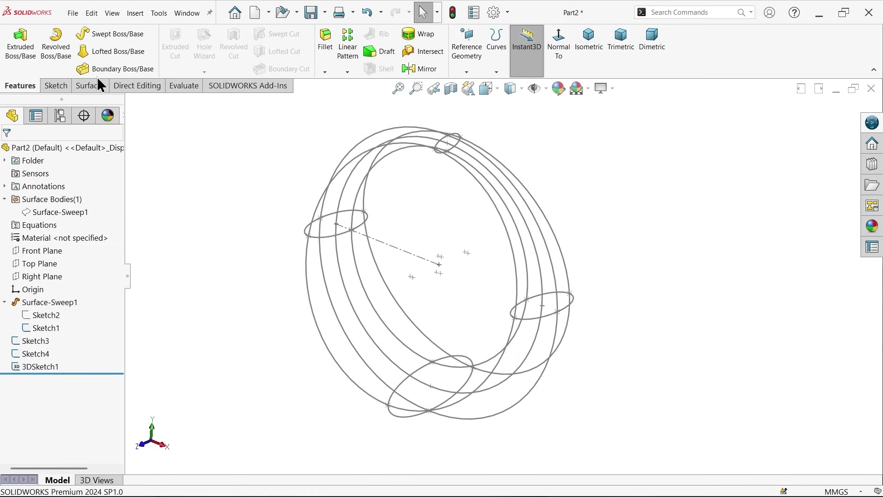
{"action": "left_click", "coordinate": [138, 52]}
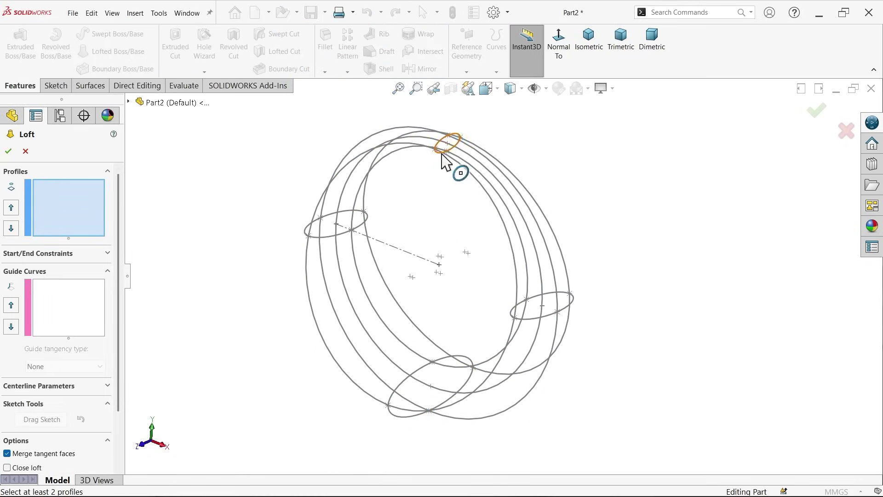
{"action": "scroll", "coordinate": [458, 153], "scroll_direction": "down", "scroll_amount": 5}
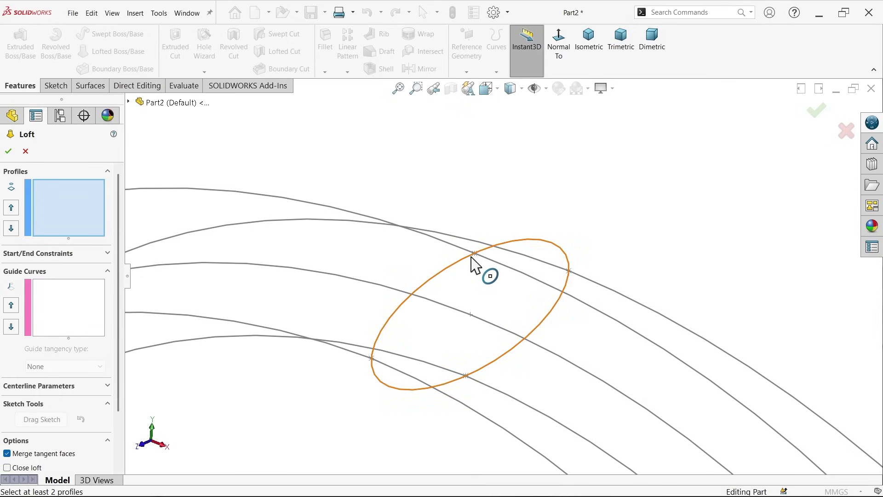
{"action": "left_click", "coordinate": [472, 259]}
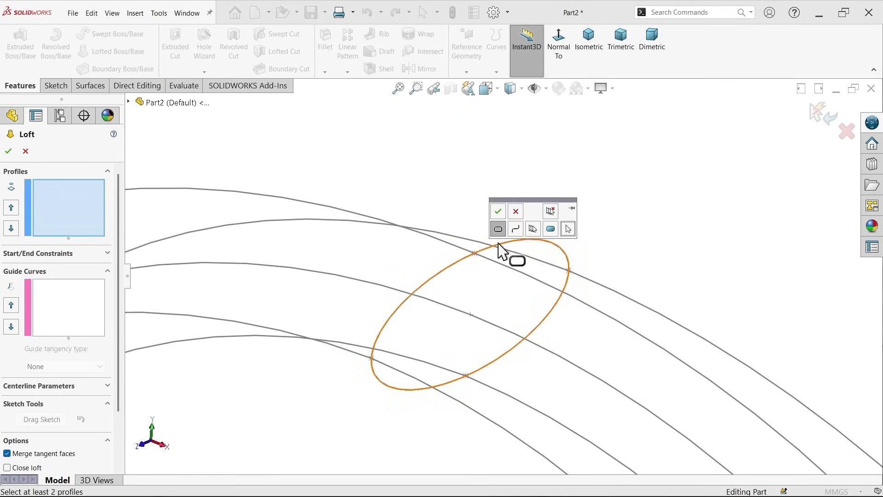
{"action": "left_click", "coordinate": [499, 211]}
Add the negative X ellipse as the second closed-loop profile of the loft
{"action": "scroll", "coordinate": [395, 277], "scroll_direction": "up", "scroll_amount": 5}
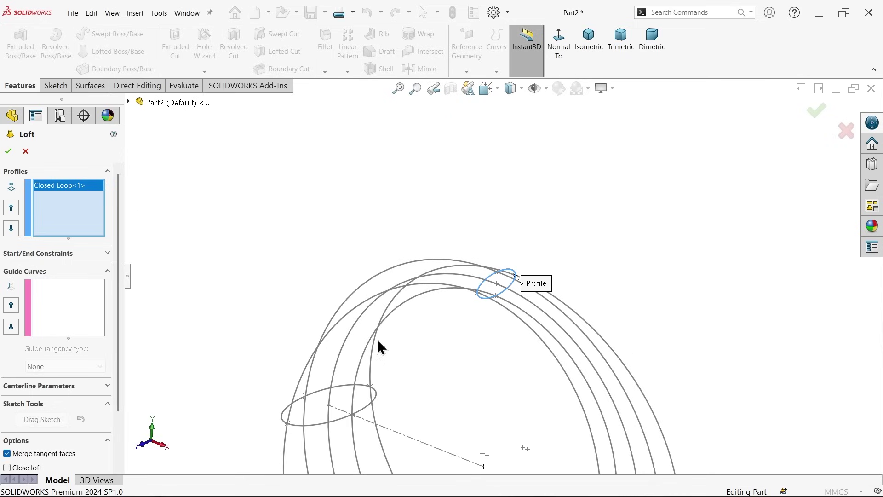
{"action": "scroll", "coordinate": [373, 408], "scroll_direction": "down", "scroll_amount": 3}
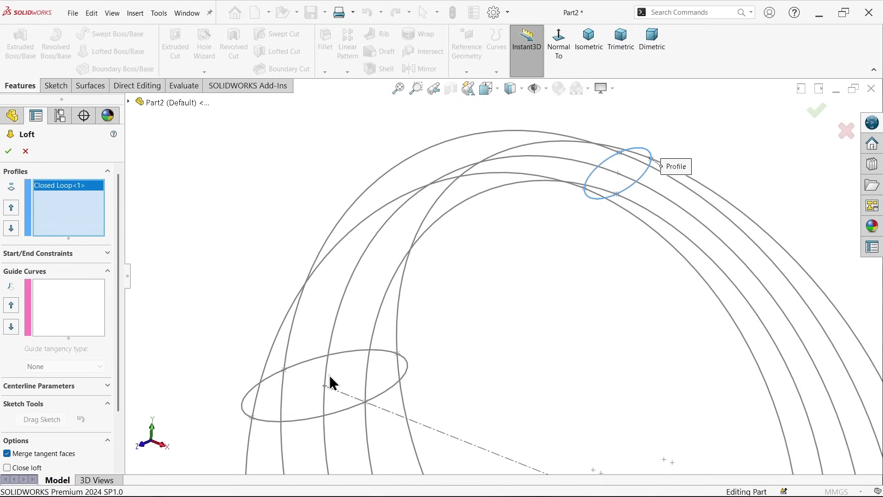
{"action": "scroll", "coordinate": [329, 375], "scroll_direction": "down", "scroll_amount": 3}
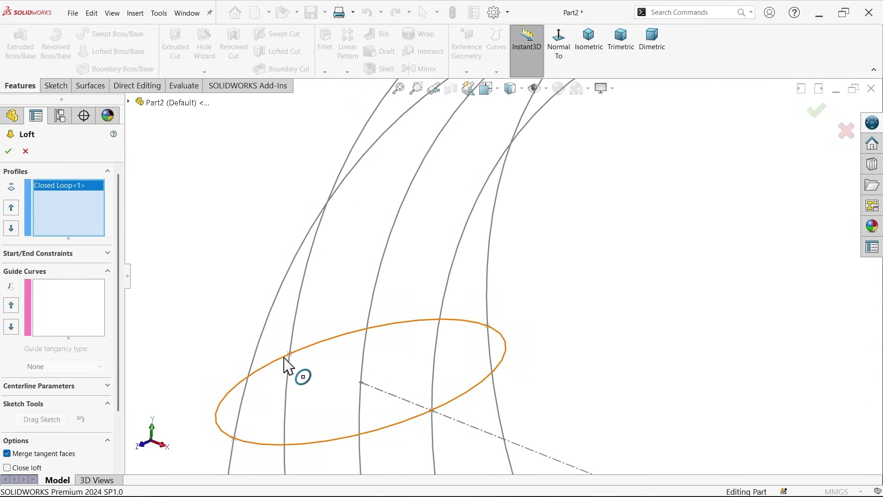
{"action": "left_click", "coordinate": [289, 367]}
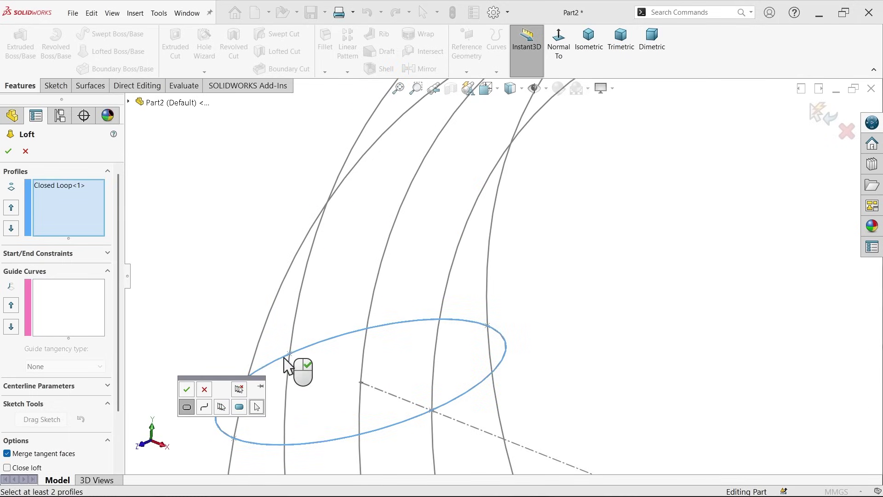
{"action": "left_click", "coordinate": [186, 390]}
Add the lower ellipse as the third closed-loop profile of the loft
{"action": "scroll", "coordinate": [421, 389], "scroll_direction": "up", "scroll_amount": 5}
{"action": "scroll", "coordinate": [508, 368], "scroll_direction": "down", "scroll_amount": 8}
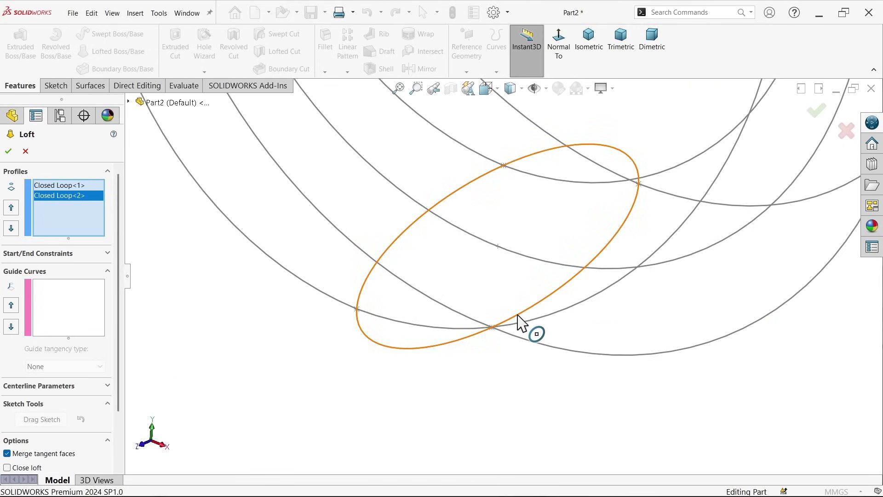
{"action": "left_click", "coordinate": [518, 317]}
{"action": "left_click", "coordinate": [545, 346]}
{"action": "key", "text": "z"}
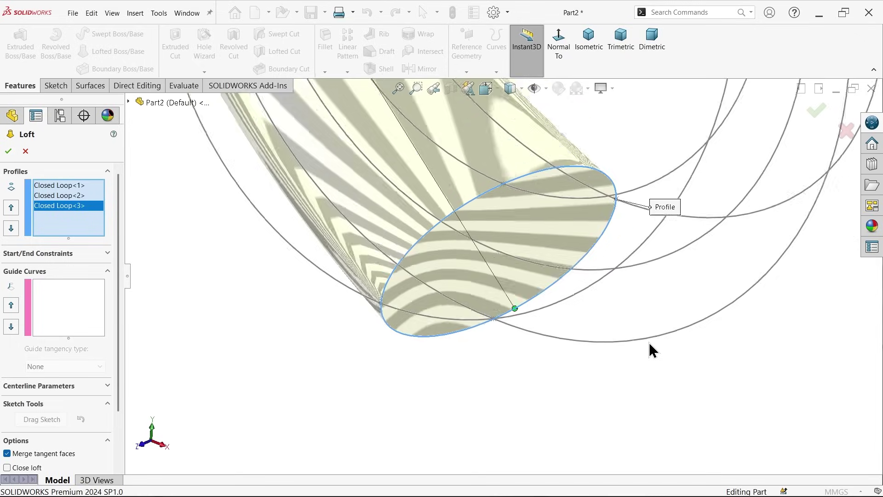
Add the positive X ellipse as the fourth closed-loop profile of the loft
{"action": "scroll", "coordinate": [612, 243], "scroll_direction": "up", "scroll_amount": 3}
{"action": "scroll", "coordinate": [584, 226], "scroll_direction": "down", "scroll_amount": 5}
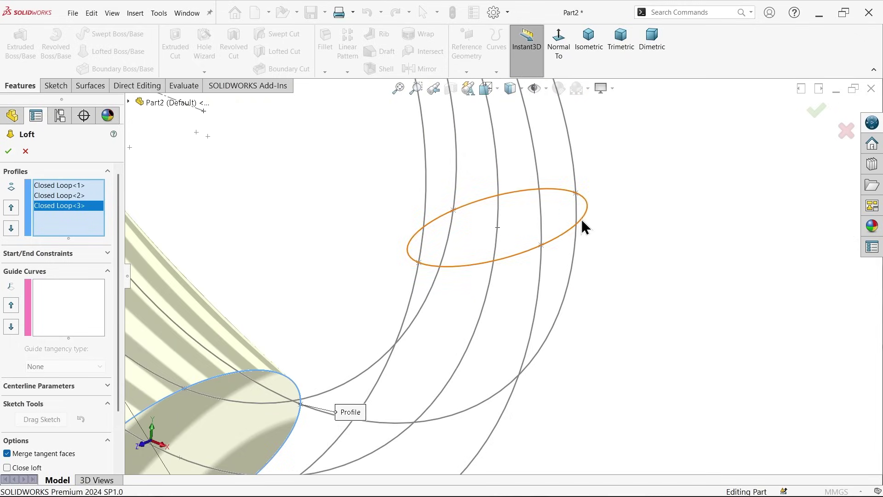
{"action": "left_click", "coordinate": [552, 245]}
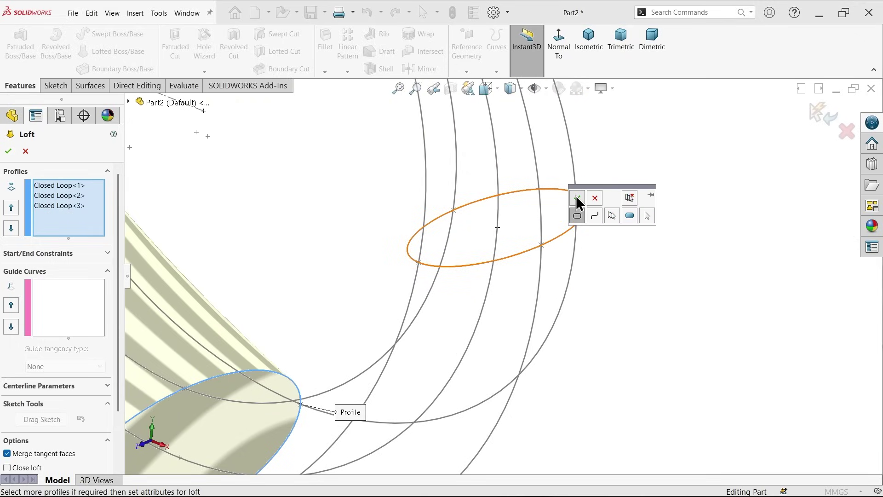
{"action": "left_click", "coordinate": [578, 198]}
Enable the Close loft option so the loft joins the fourth profile back to the first
{"action": "scroll", "coordinate": [496, 288], "scroll_direction": "up", "scroll_amount": 5}
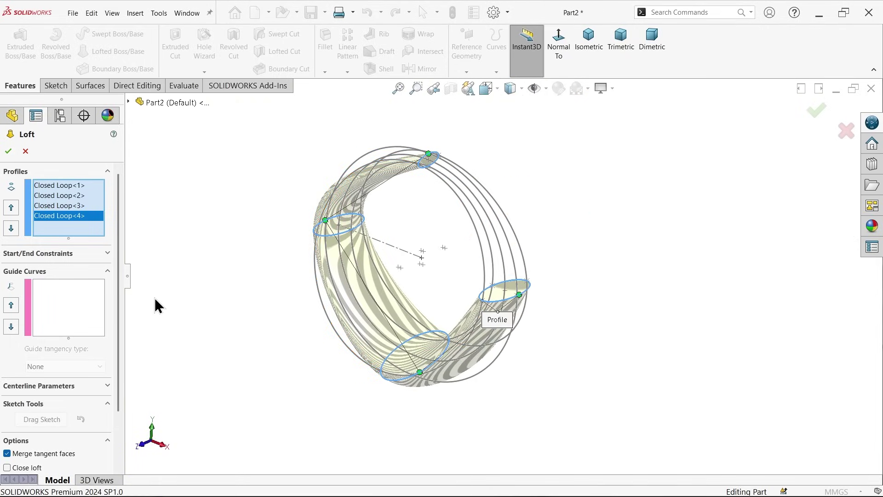
{"action": "scroll", "coordinate": [122, 296], "scroll_direction": "down", "scroll_amount": 3}
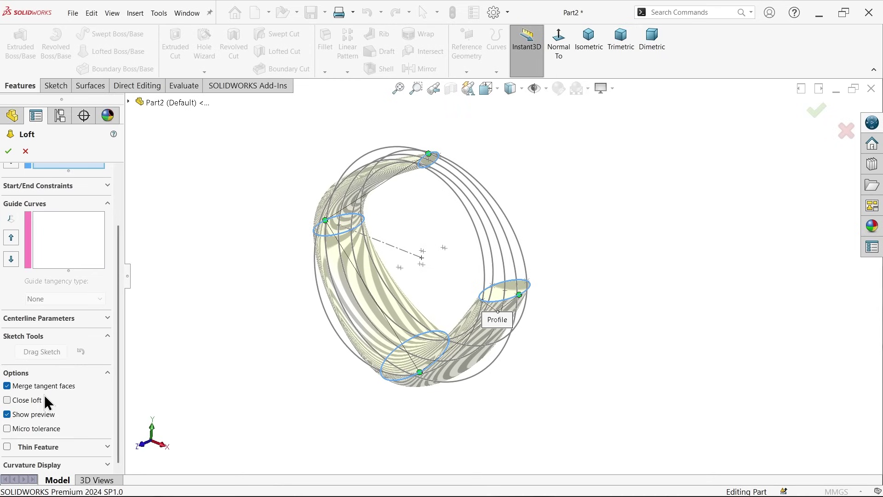
{"action": "left_click", "coordinate": [8, 401]}
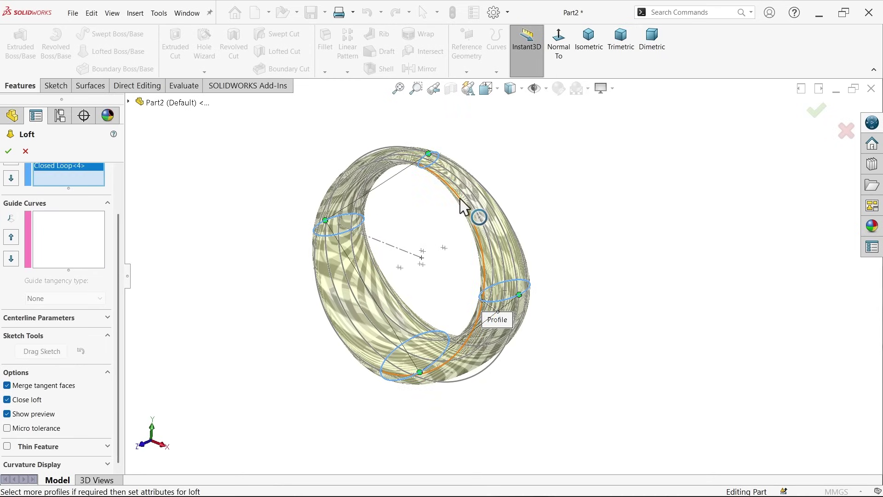
Add the outermost closed loop of arcs, passing through the upper ellipse's topmost point, as the loft's first guide curve
{"action": "left_click", "coordinate": [60, 234]}
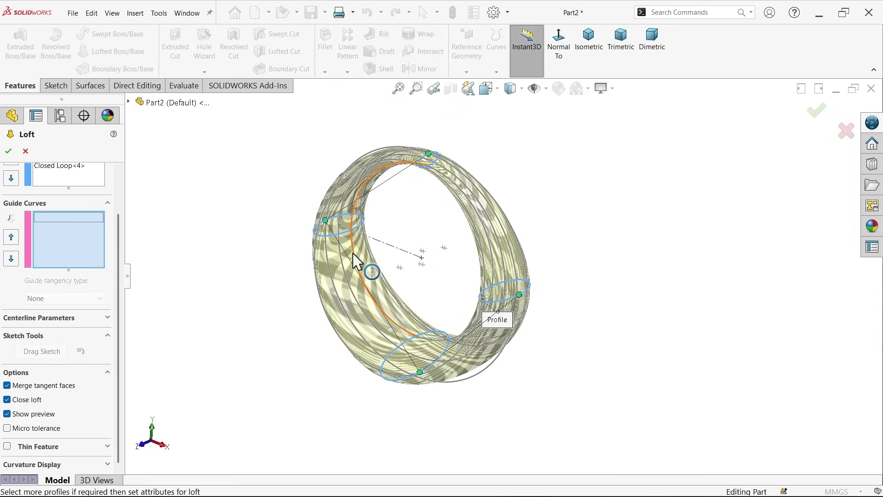
{"action": "middle_click_drag", "start_coordinate": [357, 261], "coordinate": [429, 255]}
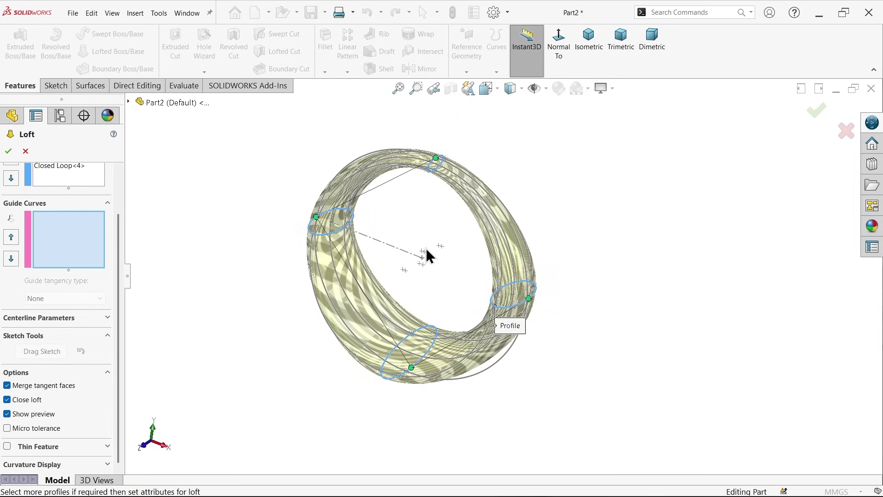
{"action": "scroll", "coordinate": [422, 375], "scroll_direction": "down", "scroll_amount": 5}
{"action": "scroll", "coordinate": [484, 174], "scroll_direction": "up", "scroll_amount": 5}
{"action": "scroll", "coordinate": [502, 216], "scroll_direction": "down", "scroll_amount": 3}
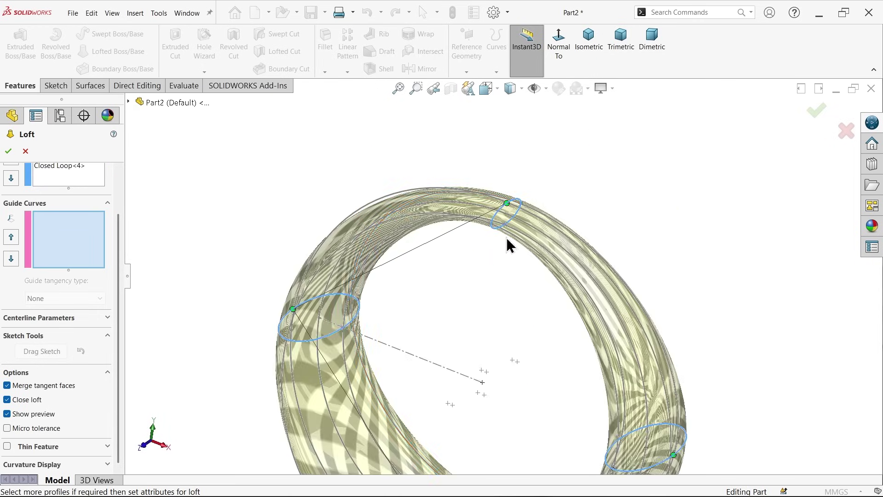
{"action": "scroll", "coordinate": [507, 239], "scroll_direction": "down", "scroll_amount": 4}
{"action": "scroll", "coordinate": [520, 168], "scroll_direction": "down", "scroll_amount": 3}
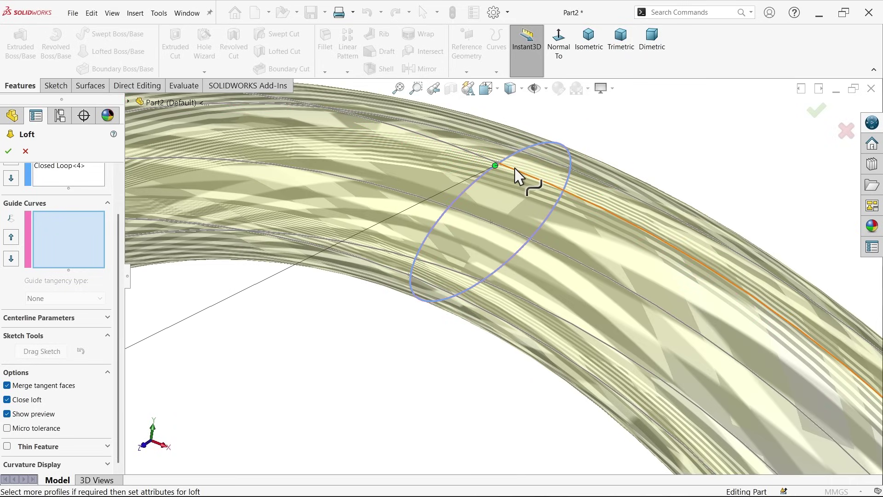
{"action": "left_click", "coordinate": [514, 172]}
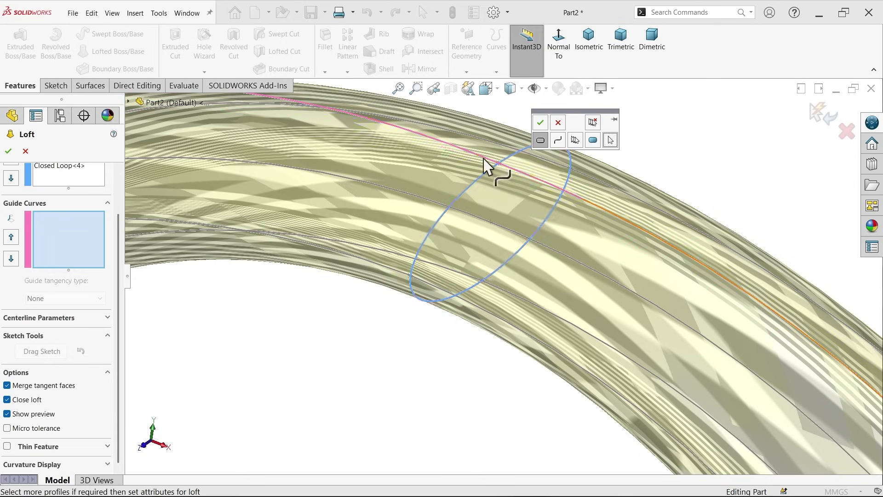
{"action": "left_click", "coordinate": [541, 123]}
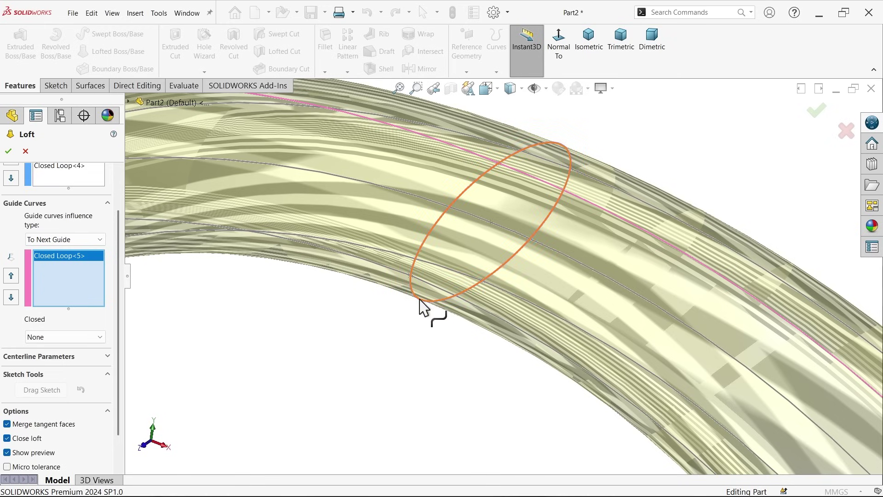
{"action": "middle_click_drag", "start_coordinate": [418, 316], "coordinate": [397, 315]}
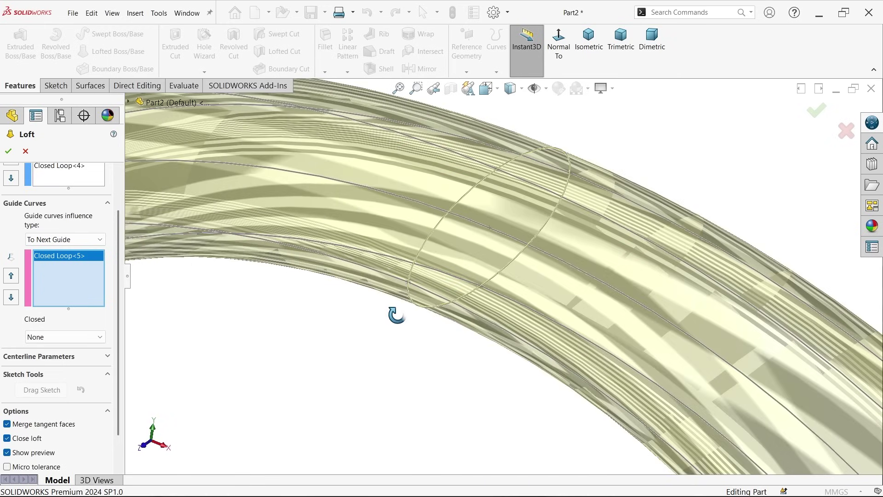
{"action": "middle_click_drag", "start_coordinate": [441, 343], "coordinate": [410, 333]}
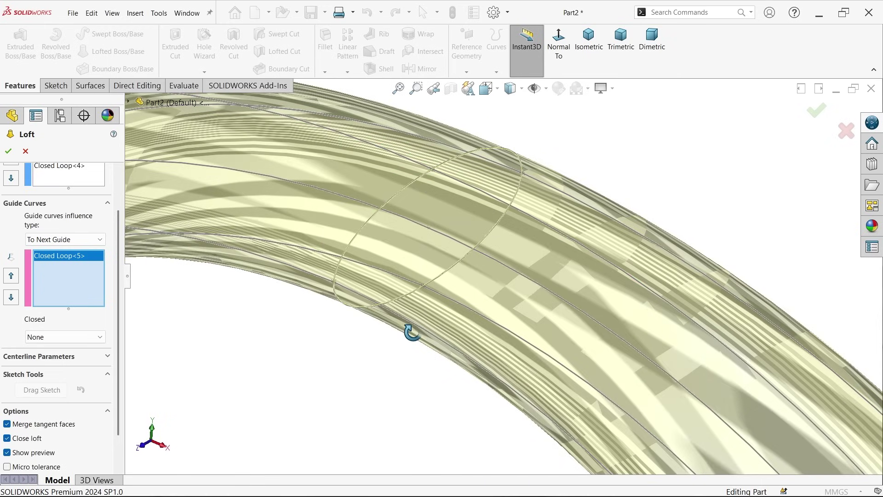
Add the closed loop through the ellipses' front (+Z) ends and the innermost closed loop as the loft's second and third guide curves
{"action": "left_click", "coordinate": [392, 312]}
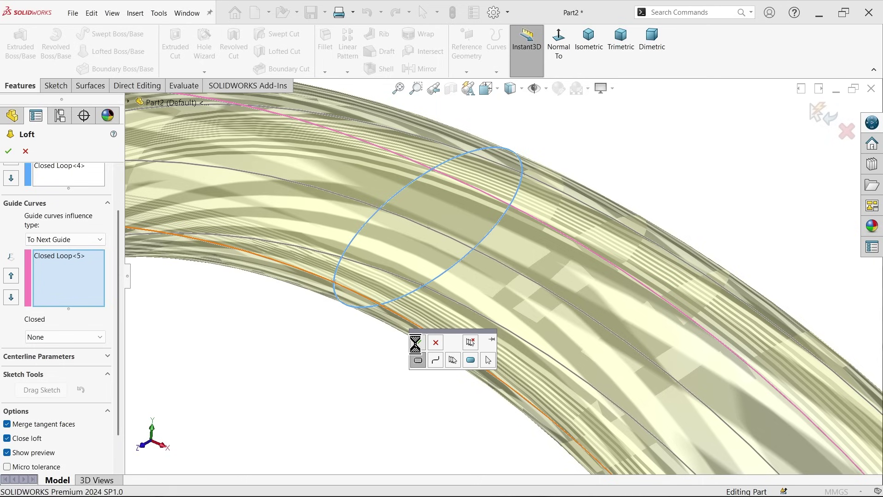
{"action": "left_click", "coordinate": [417, 343]}
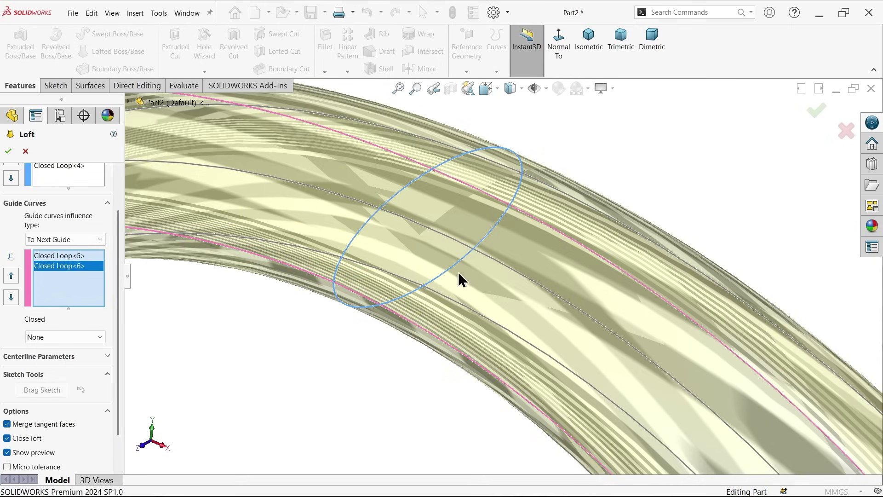
{"action": "left_click", "coordinate": [457, 305]}
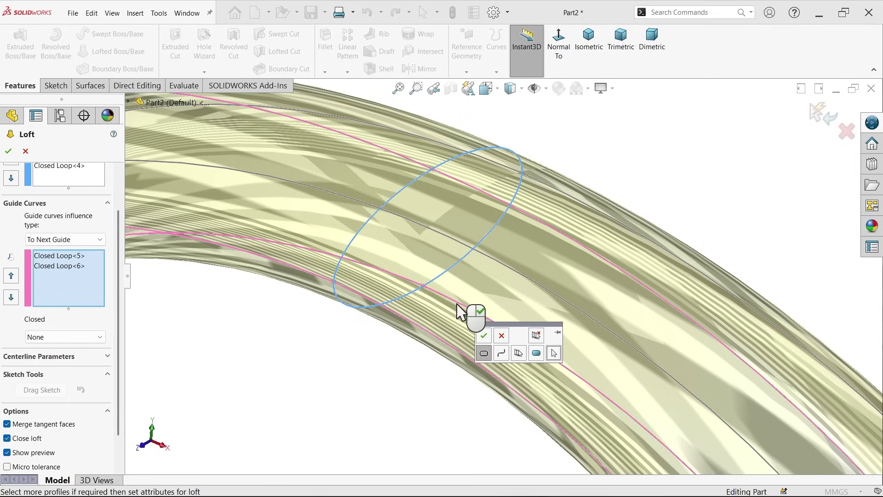
{"action": "left_click", "coordinate": [484, 353]}
{"action": "left_click", "coordinate": [484, 336]}
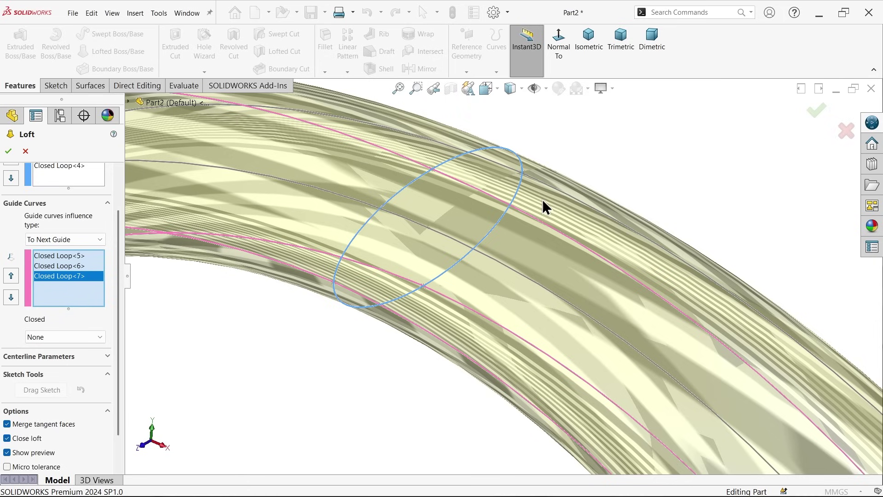
Add the closed loop through the ellipses' rear (-Z) ends as the loft's fourth guide curve
{"action": "left_click", "coordinate": [556, 191]}
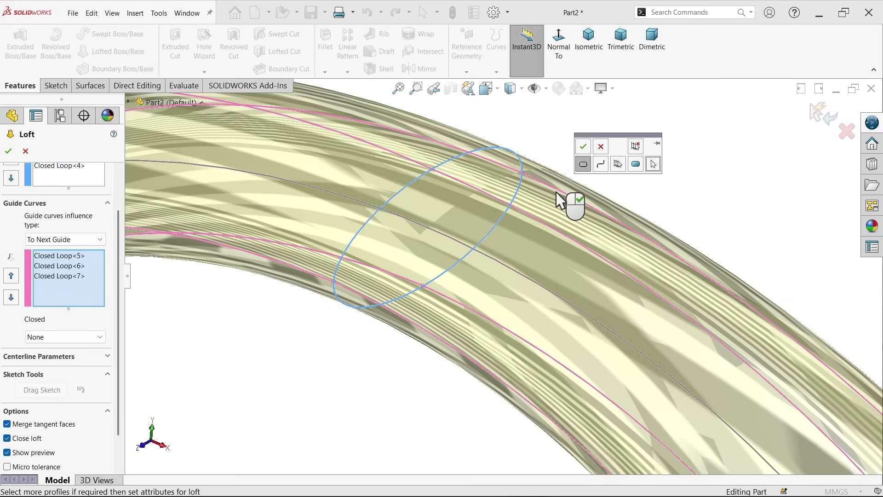
{"action": "left_click", "coordinate": [601, 166]}
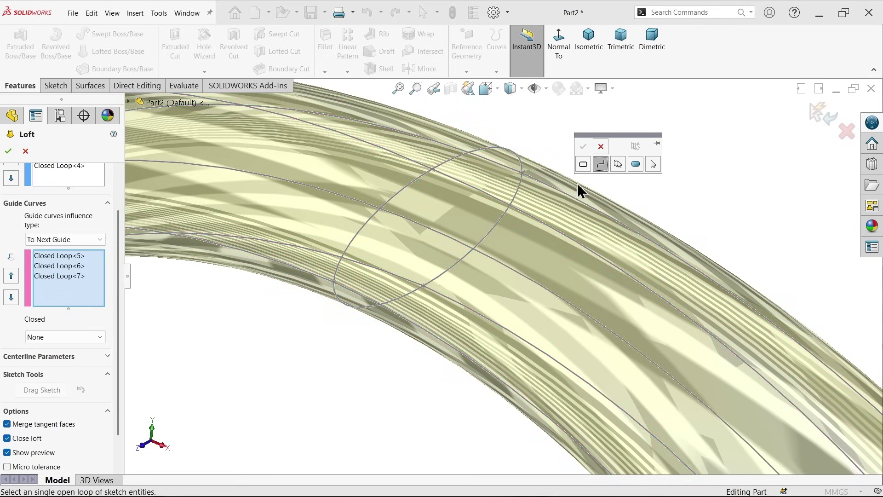
{"action": "scroll", "coordinate": [533, 248], "scroll_direction": "up", "scroll_amount": 3}
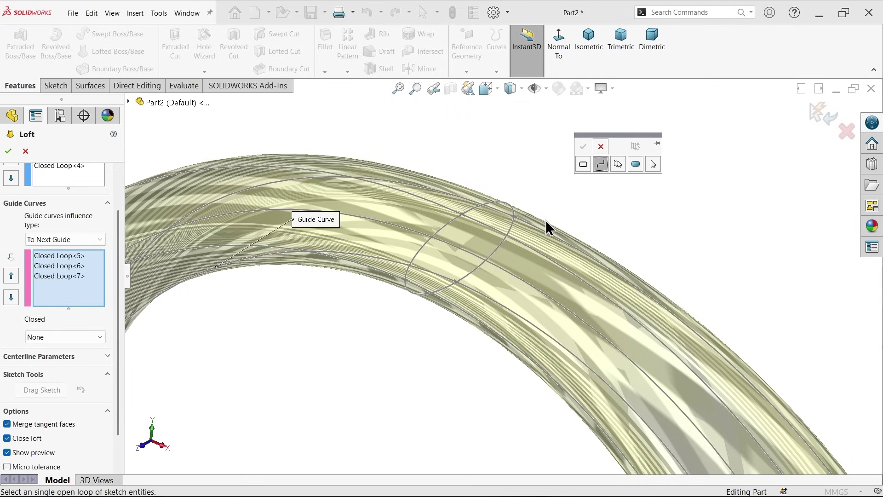
{"action": "left_click", "coordinate": [617, 164]}
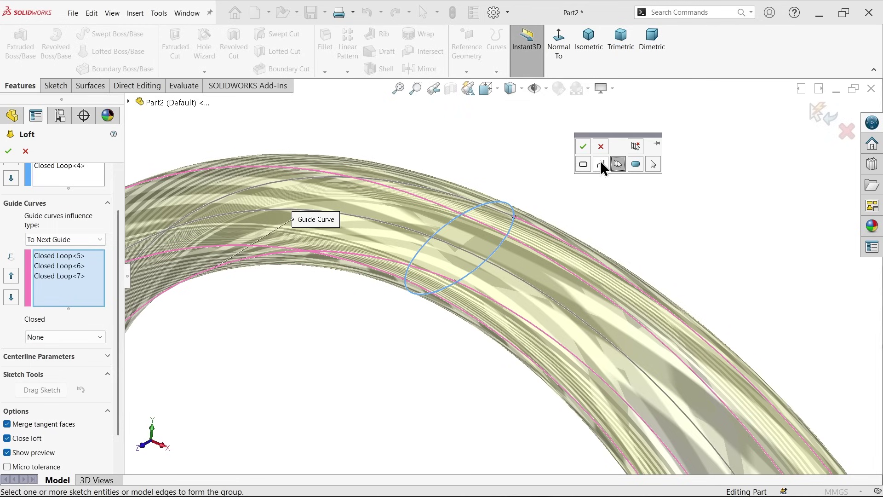
{"action": "left_click", "coordinate": [583, 165]}
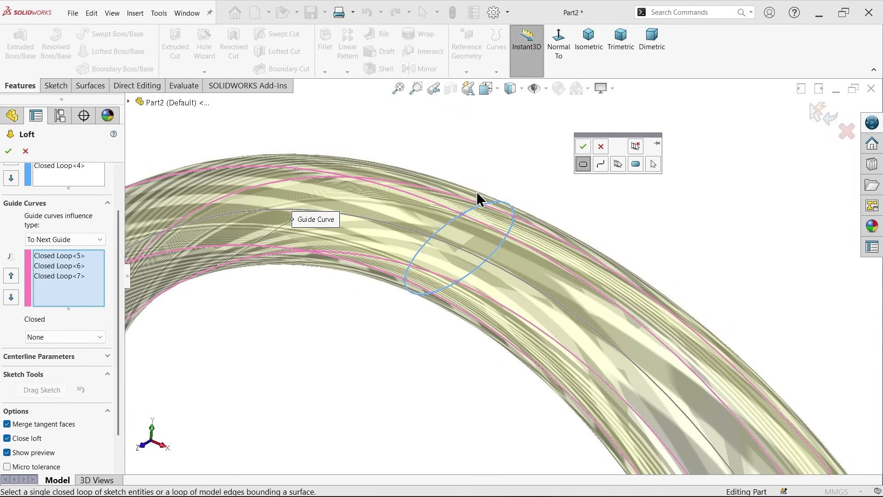
{"action": "middle_click_drag", "start_coordinate": [572, 250], "coordinate": [548, 257]}
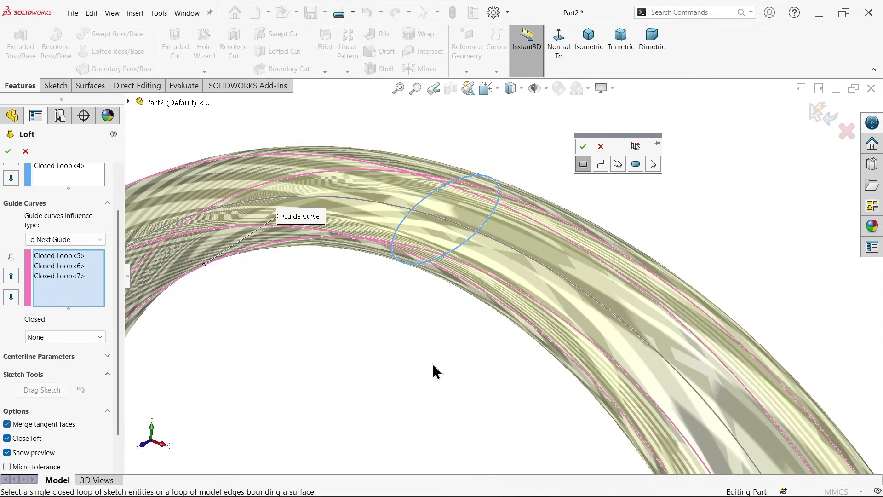
{"action": "mouse_move", "coordinate": [433, 370]}
{"action": "middle_mouse_down"}
{"action": "mouse_move", "coordinate": [404, 345]}
{"action": "mouse_move", "coordinate": [418, 371]}
{"action": "middle_mouse_up"}
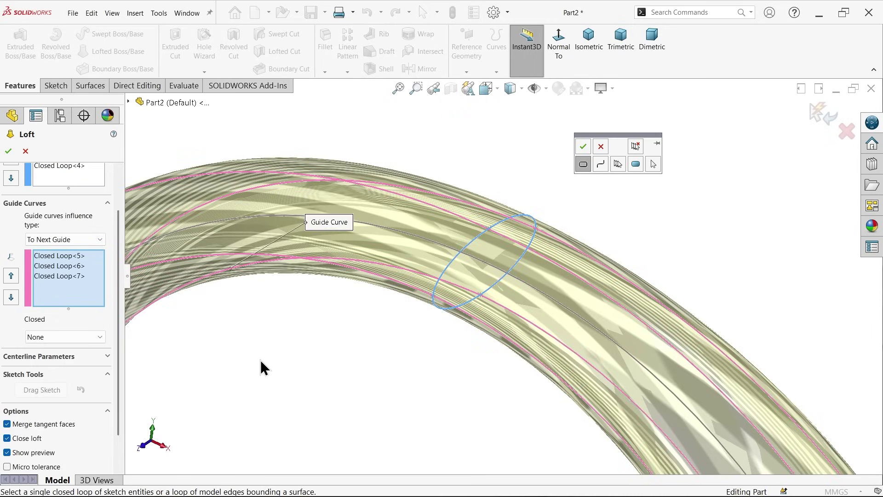
{"action": "left_click", "coordinate": [583, 146]}
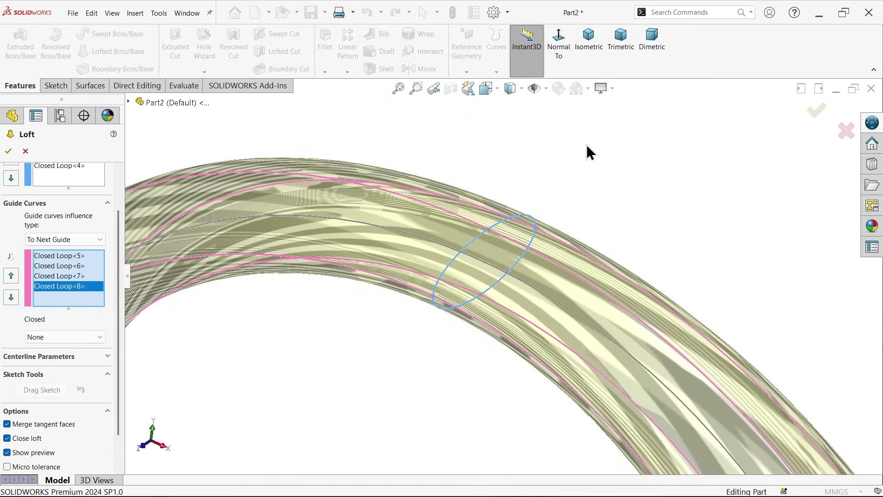
Create the closed loft from the four elliptical profiles and the four guide curves
{"action": "left_click", "coordinate": [495, 90]}
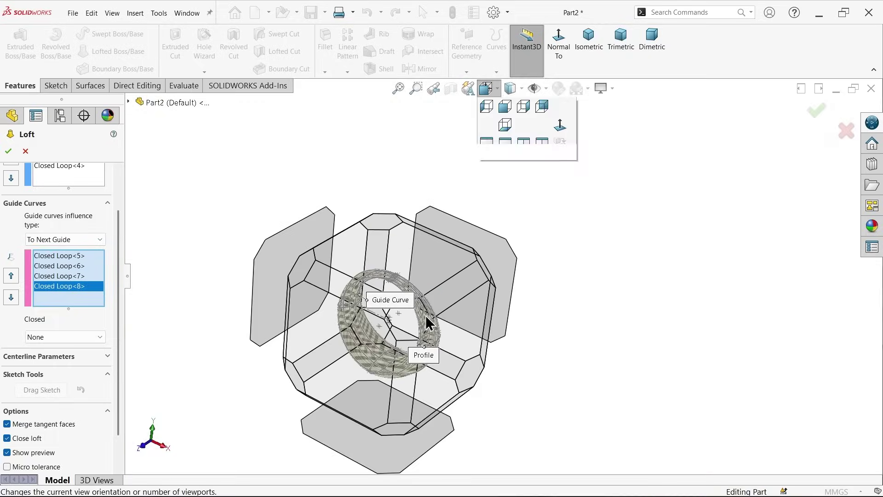
{"action": "left_click", "coordinate": [395, 327]}
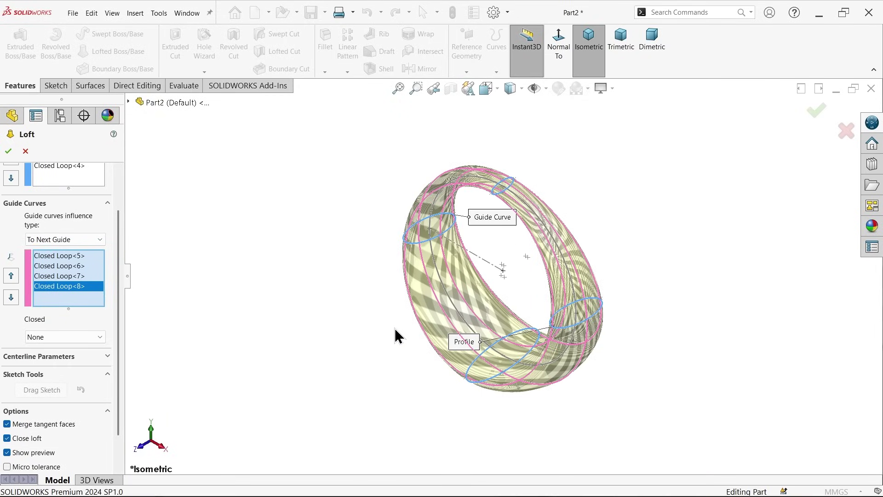
{"action": "left_click", "coordinate": [488, 88]}
{"action": "left_click", "coordinate": [345, 369]}
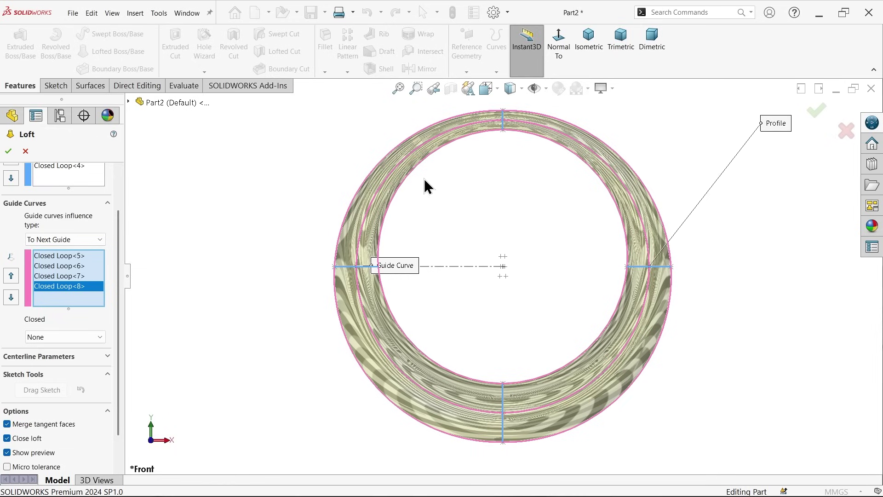
{"action": "left_click", "coordinate": [9, 151]}
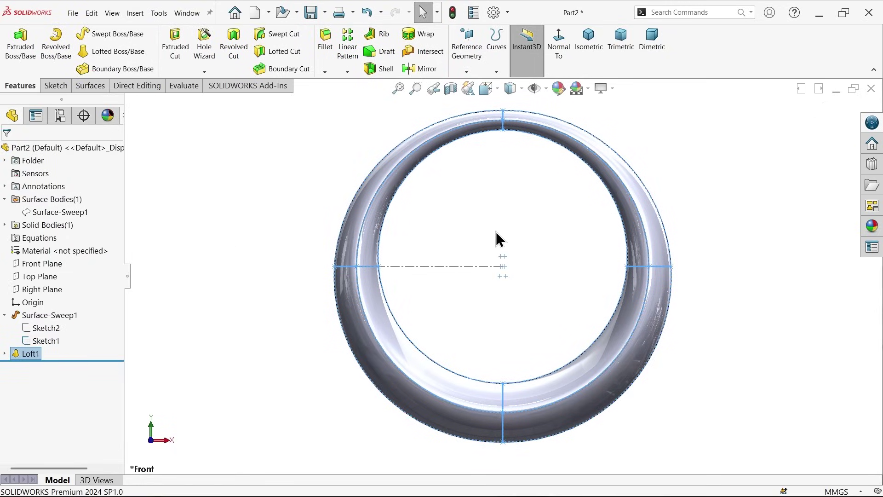
{"action": "left_click", "coordinate": [496, 231]}
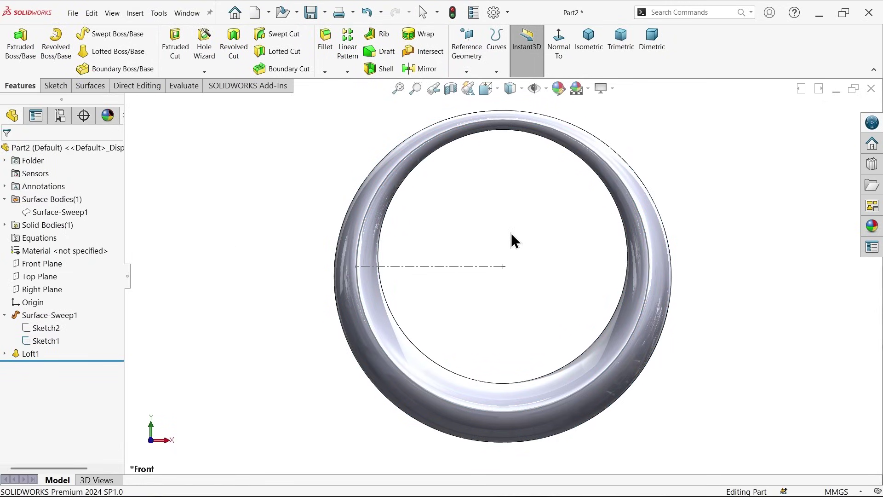
Hide Sketch1, whose horizontal construction line crosses the opening of the lofted ring
{"action": "double_click", "coordinate": [473, 266]}
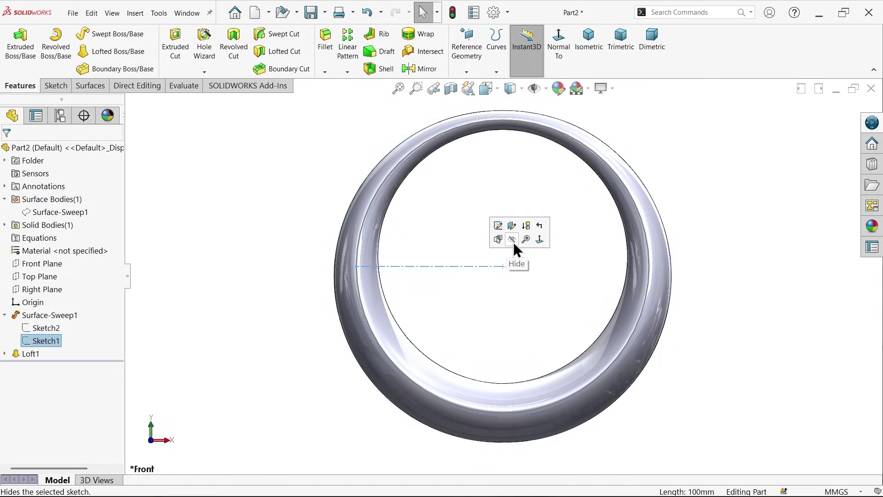
{"action": "left_click", "coordinate": [514, 242]}
{"action": "scroll", "coordinate": [515, 276], "scroll_direction": "down", "scroll_amount": 2}
{"action": "middle_click_drag", "start_coordinate": [509, 272], "coordinate": [475, 321]}
{"action": "scroll", "coordinate": [506, 295], "scroll_direction": "up", "scroll_amount": 2}
{"action": "scroll", "coordinate": [524, 279], "scroll_direction": "down", "scroll_amount": 1}
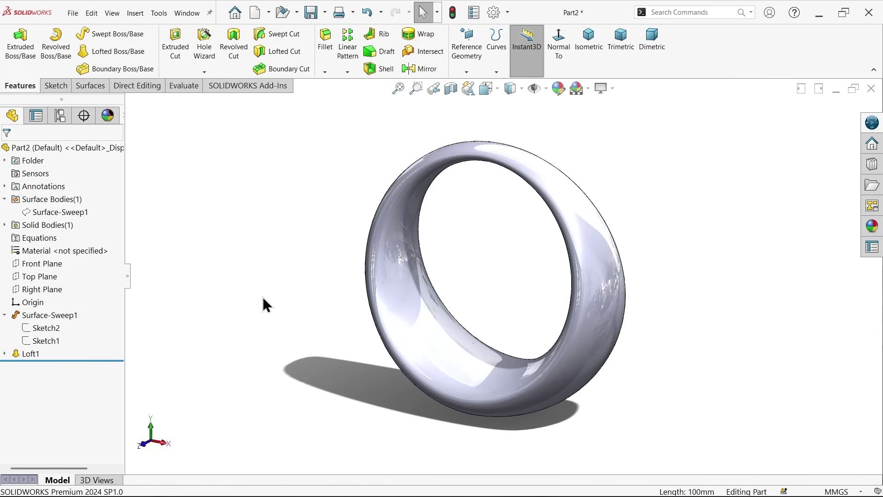
Show the hidden Surface-Sweep1 surface body together with the lofted ring
{"action": "left_click", "coordinate": [51, 212]}
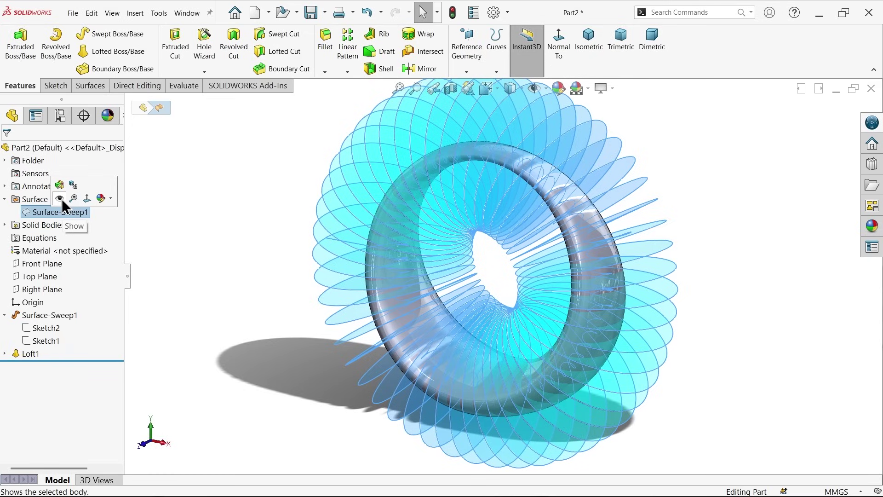
{"action": "left_click", "coordinate": [61, 200]}
{"action": "left_click", "coordinate": [222, 201]}
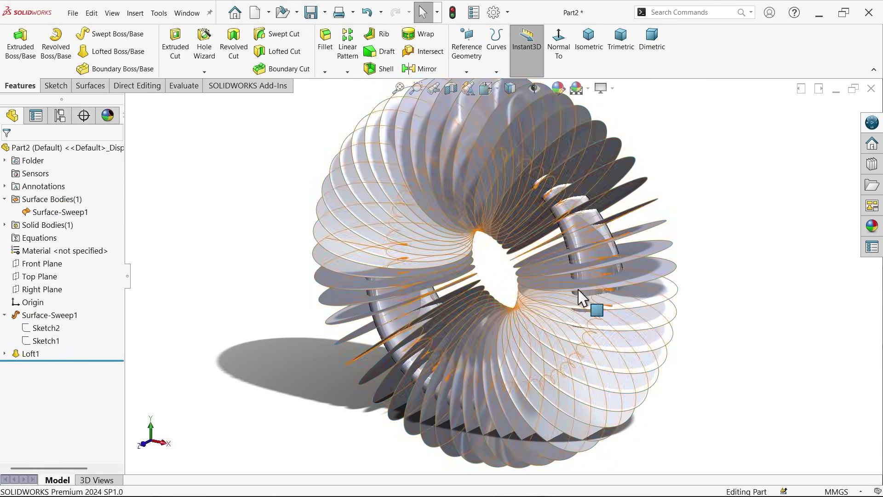
{"action": "left_click", "coordinate": [564, 264]}
In a new 3D sketch, create an Intersection Curve between the twisted swept surface and the outer face of the lofted ring
{"action": "left_click", "coordinate": [55, 86]}
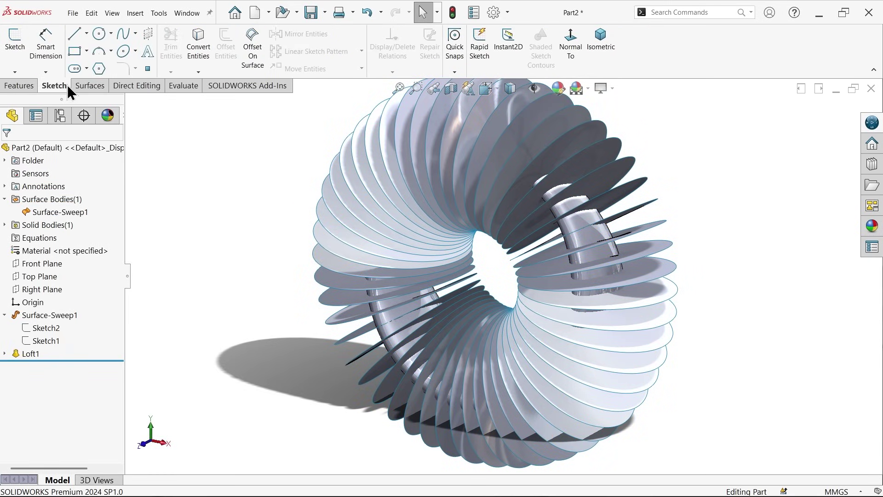
{"action": "left_click", "coordinate": [20, 73]}
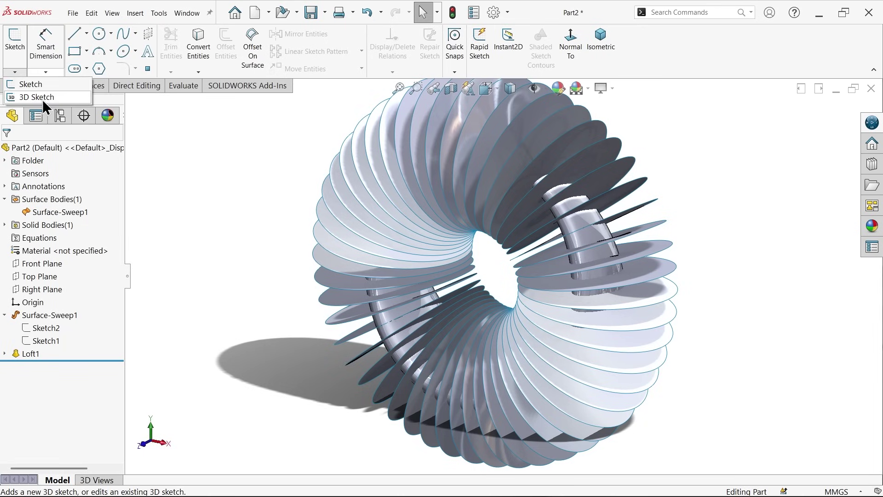
{"action": "left_click", "coordinate": [42, 100]}
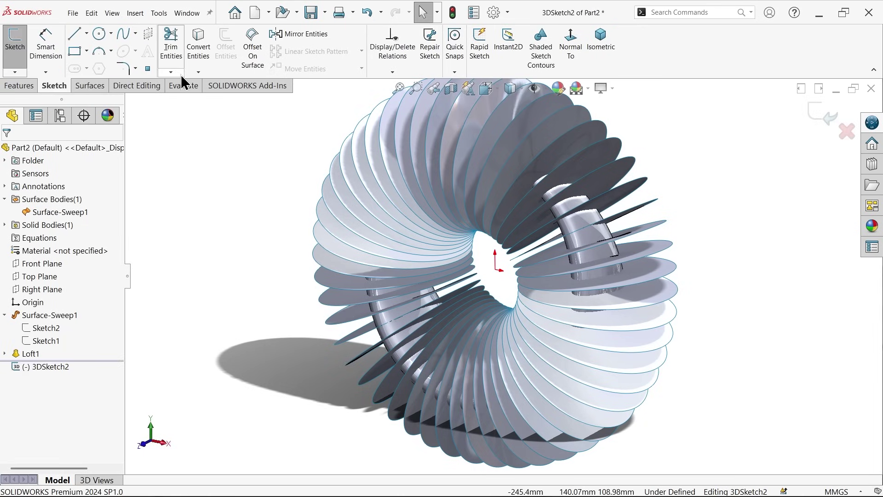
{"action": "left_click", "coordinate": [200, 76]}
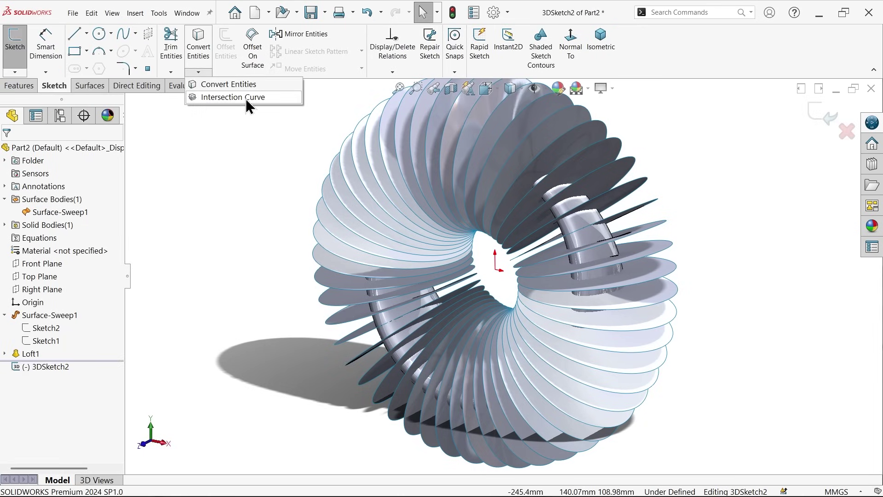
{"action": "left_click", "coordinate": [156, 11]}
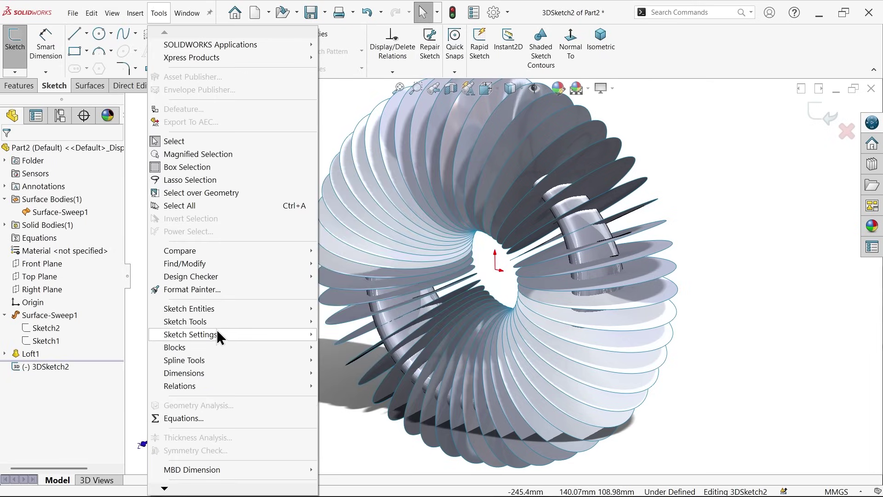
{"action": "mouse_move", "coordinate": [223, 319]}
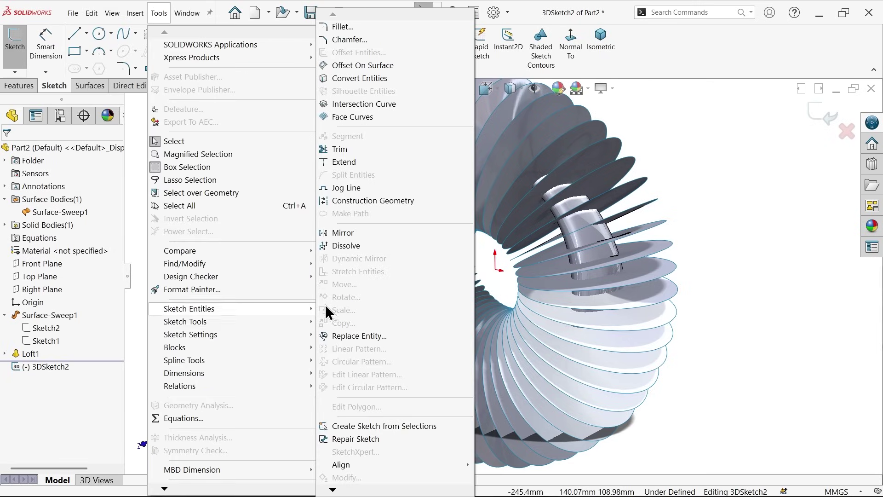
{"action": "left_click", "coordinate": [355, 104]}
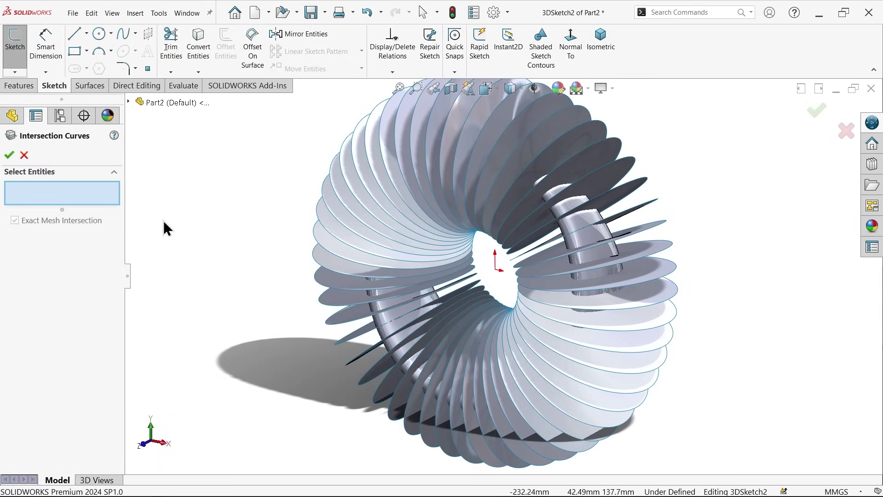
{"action": "left_click", "coordinate": [404, 241]}
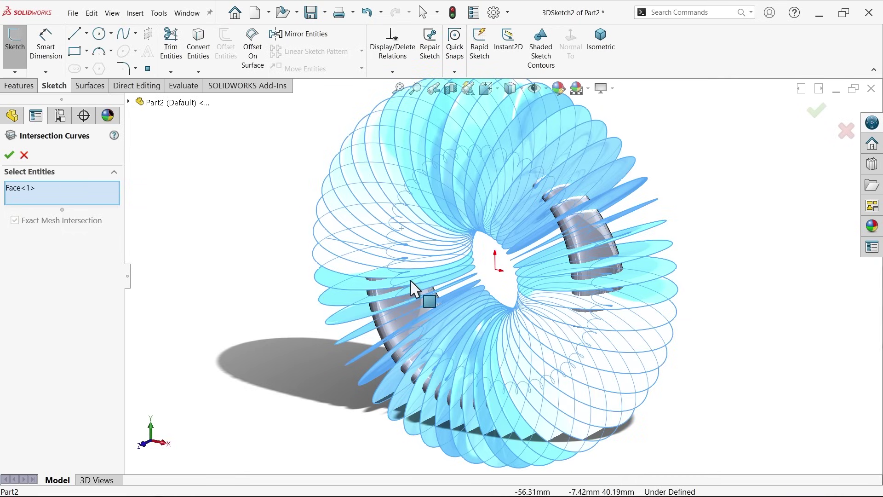
{"action": "left_click", "coordinate": [397, 324]}
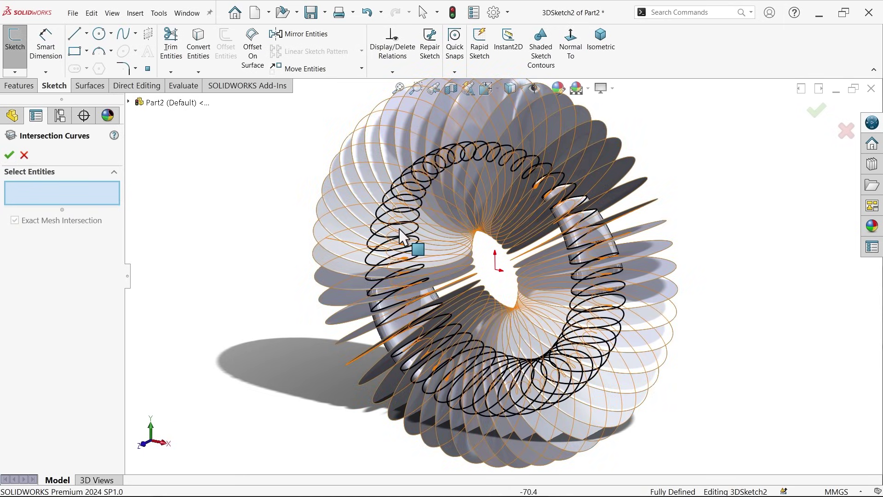
{"action": "left_click", "coordinate": [25, 157]}
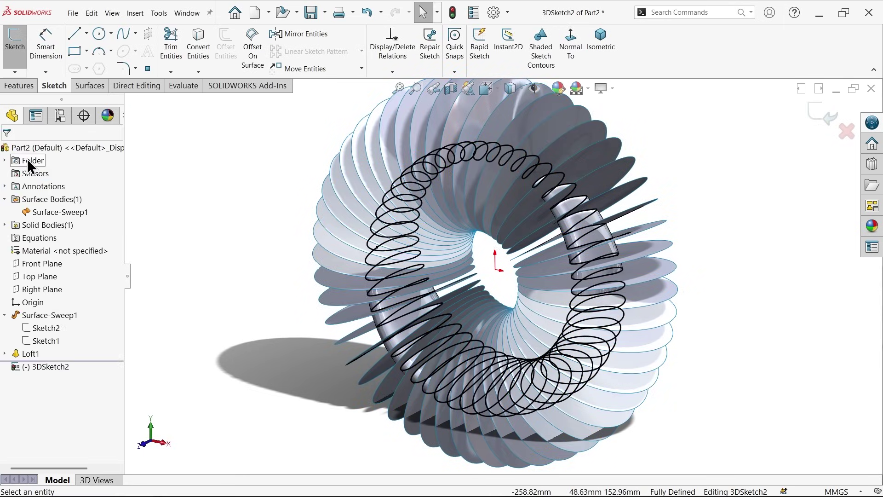
Hide the Surface-Sweep1 surface body
{"action": "left_click", "coordinate": [38, 214]}
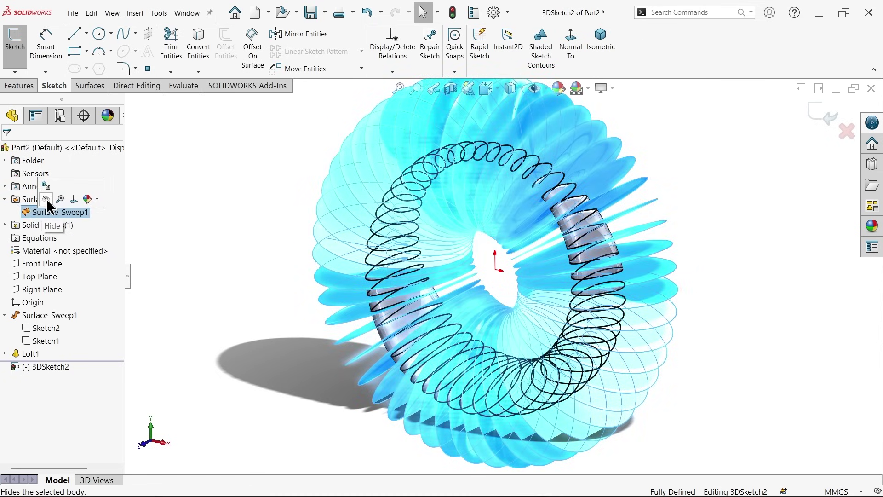
{"action": "left_click", "coordinate": [46, 199]}
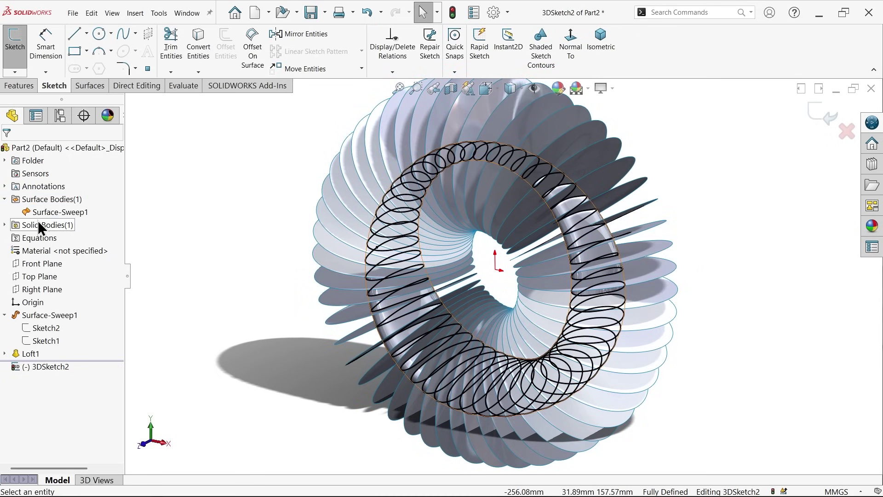
{"action": "left_click", "coordinate": [44, 212]}
{"action": "left_click", "coordinate": [48, 203]}
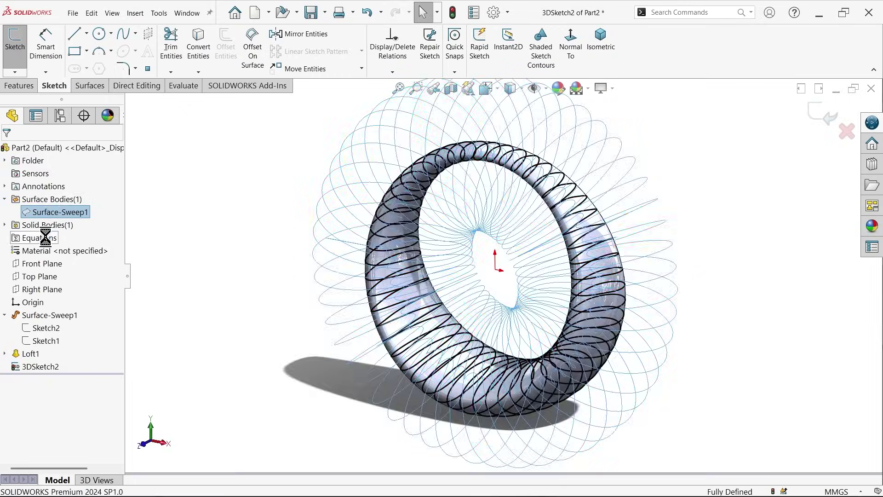
Hide the Loft1 solid body so only the intersection curve shows, and exit the 3D sketch
{"action": "left_click", "coordinate": [4, 224]}
{"action": "left_click", "coordinate": [48, 238]}
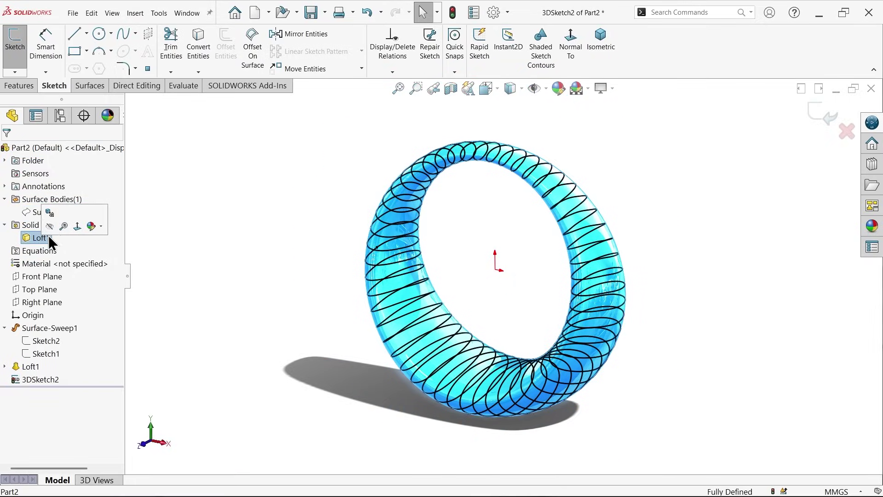
{"action": "left_click", "coordinate": [50, 227]}
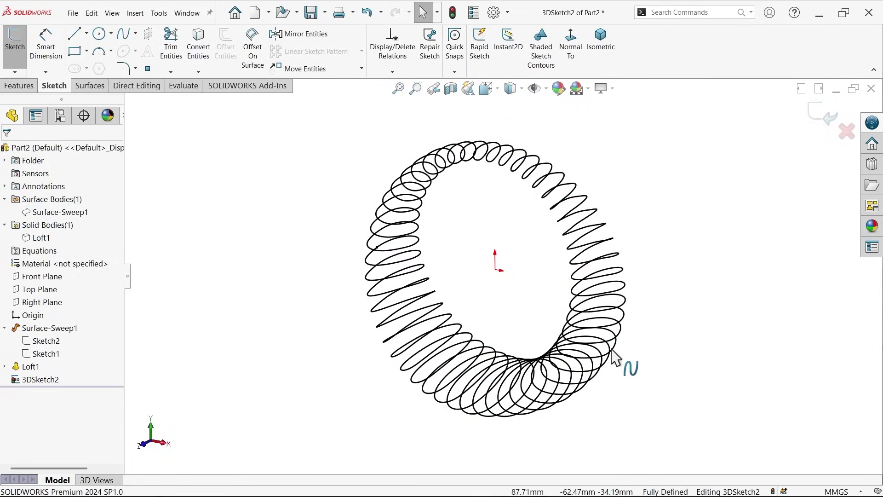
{"action": "mouse_move", "coordinate": [552, 316]}
{"action": "middle_mouse_down"}
{"action": "mouse_move", "coordinate": [635, 206]}
{"action": "mouse_move", "coordinate": [558, 272]}
{"action": "mouse_move", "coordinate": [558, 336]}
{"action": "middle_mouse_up"}
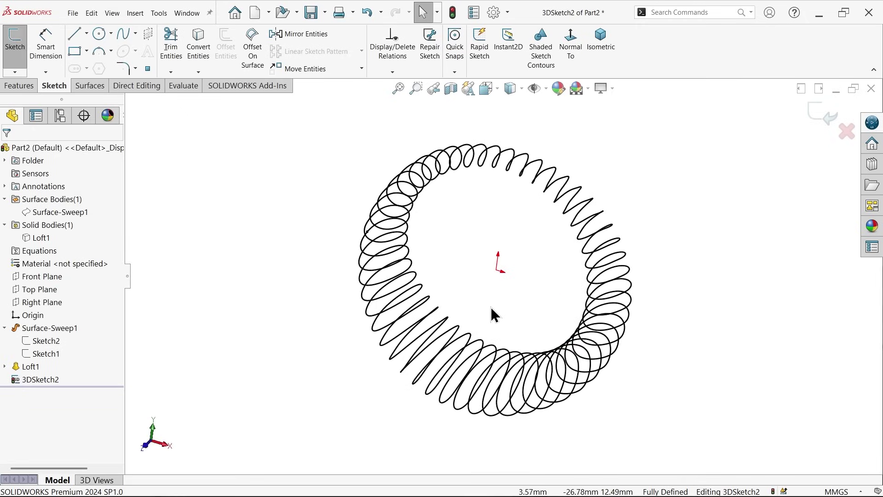
{"action": "left_click", "coordinate": [824, 116]}
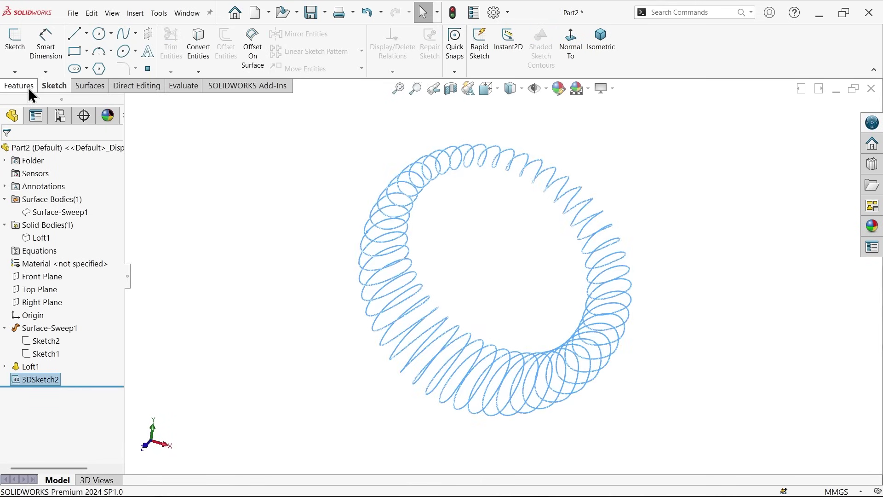
Sweep a solid circular profile of 5.5 mm diameter along the 3D intersection curve, with Merge result off
{"action": "left_click", "coordinate": [29, 88]}
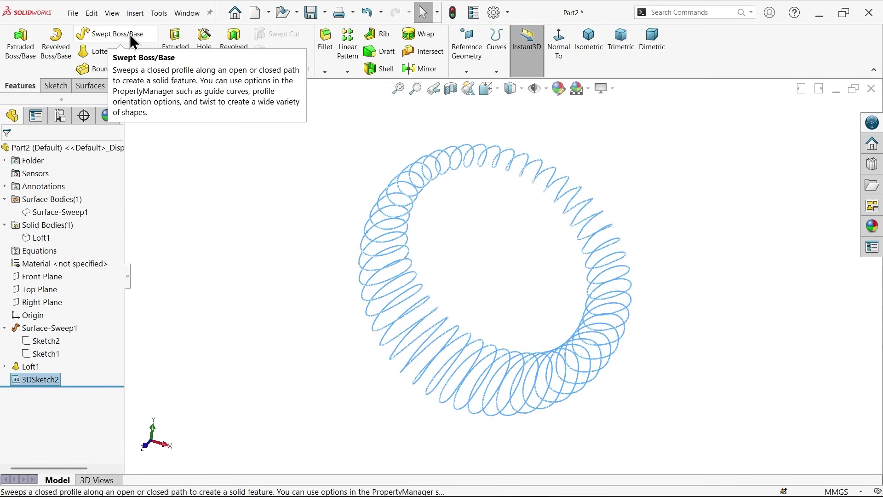
{"action": "left_click", "coordinate": [115, 34]}
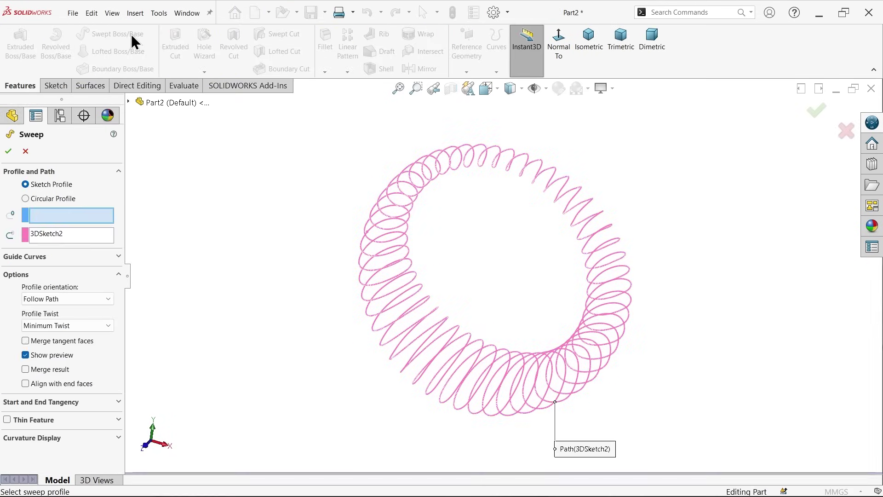
{"action": "left_click", "coordinate": [47, 202]}
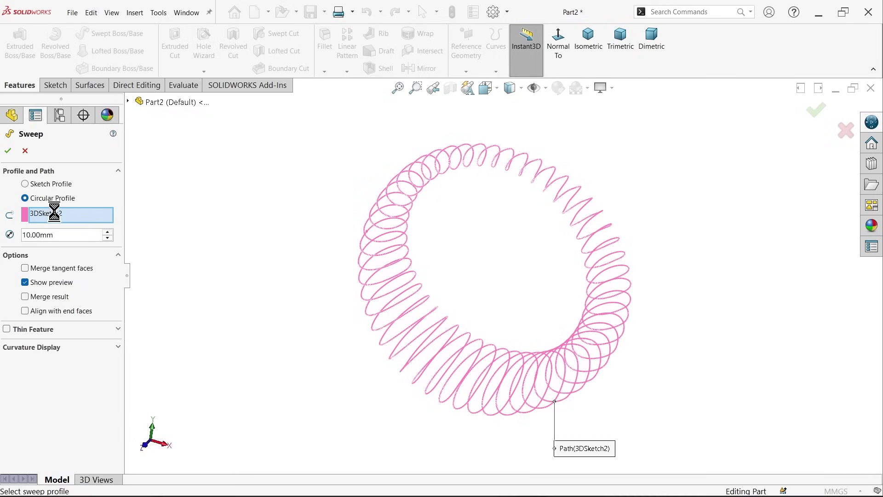
{"action": "left_click_drag", "start_coordinate": [42, 238], "coordinate": [10, 248]}
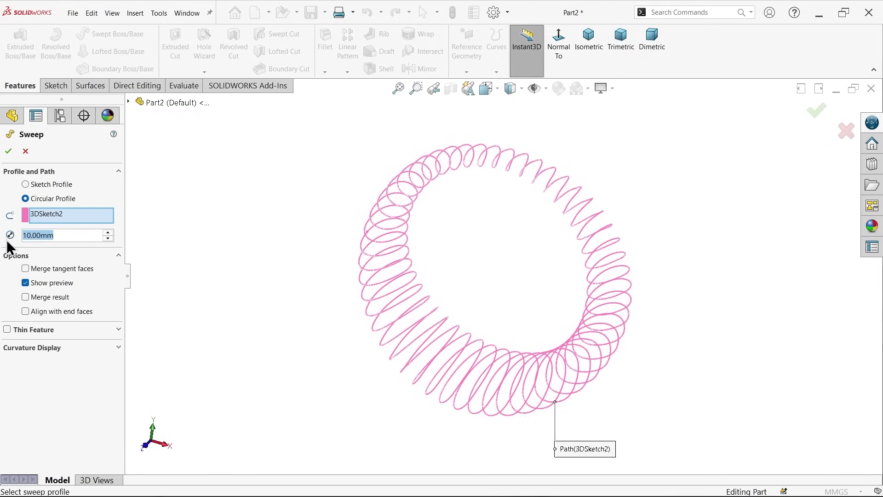
{"action": "type", "text": "5.5"}
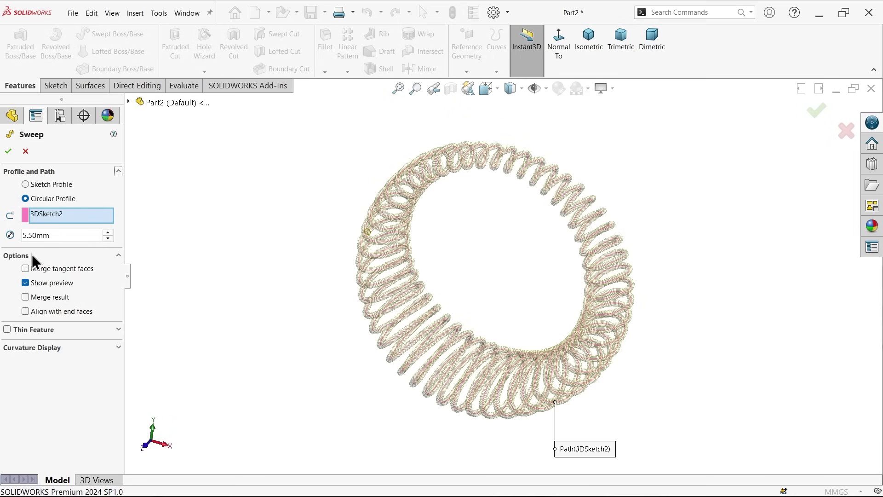
{"action": "left_click", "coordinate": [8, 151]}
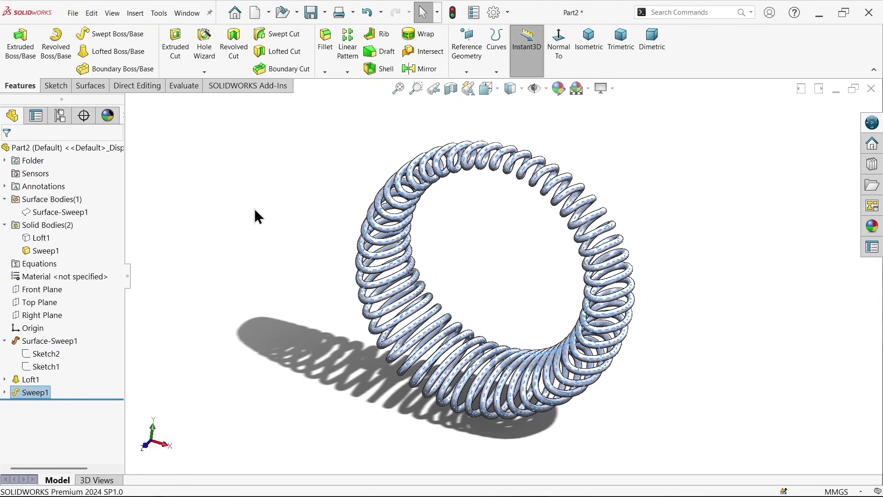
Apply a blue color appearance of RGB 0, 99, 215 to the swept spring body
{"action": "left_click", "coordinate": [562, 91]}
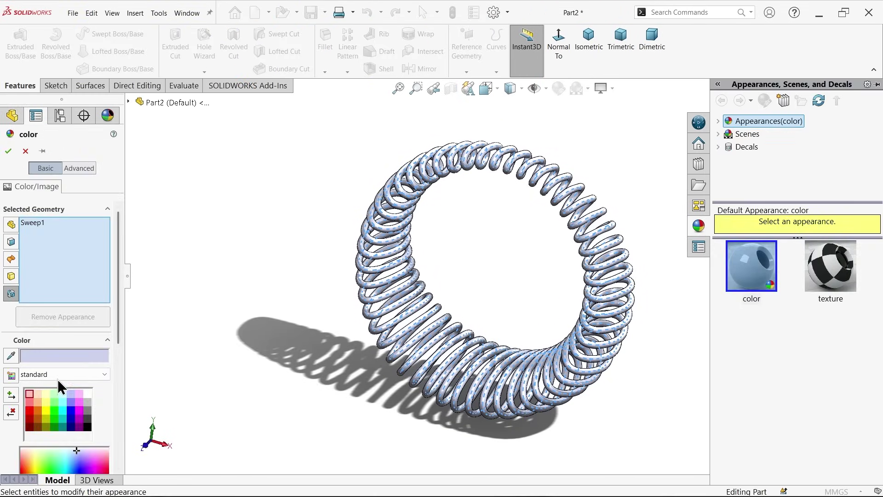
{"action": "left_click", "coordinate": [72, 412]}
{"action": "left_click_drag", "start_coordinate": [120, 336], "coordinate": [121, 382]}
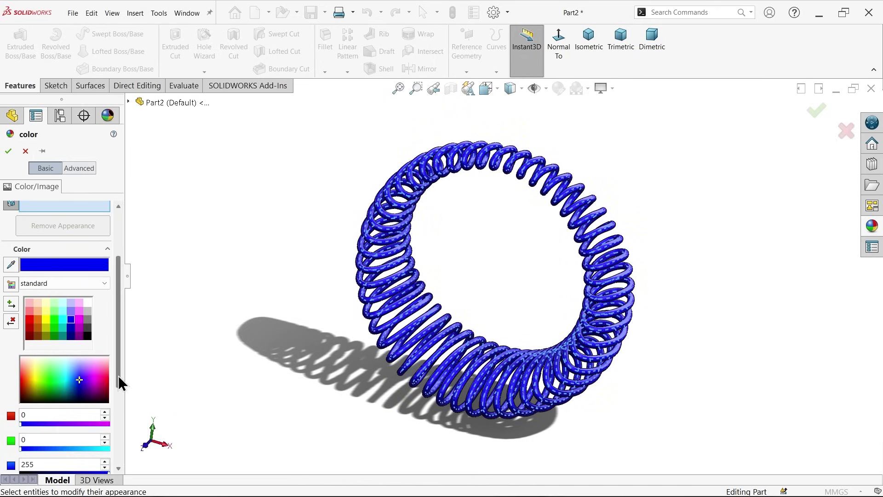
{"action": "left_click", "coordinate": [75, 448]}
{"action": "left_click", "coordinate": [64, 450]}
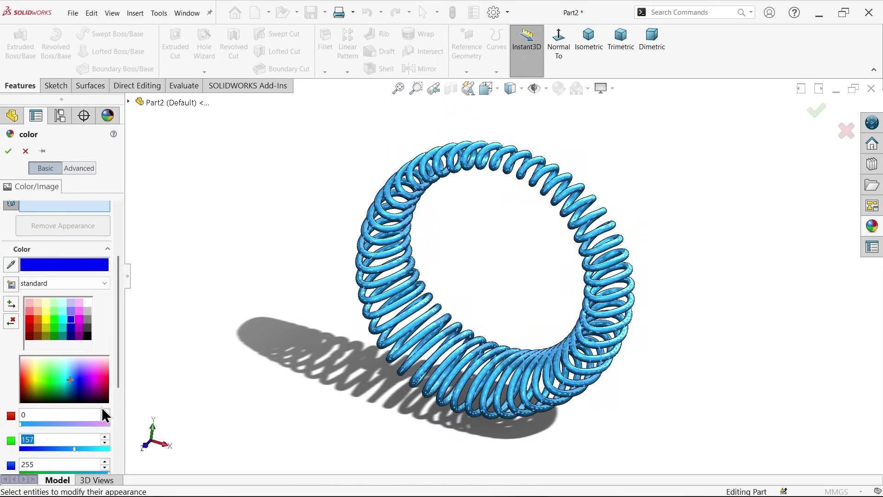
{"action": "scroll", "coordinate": [118, 381], "scroll_direction": "down", "scroll_amount": 3}
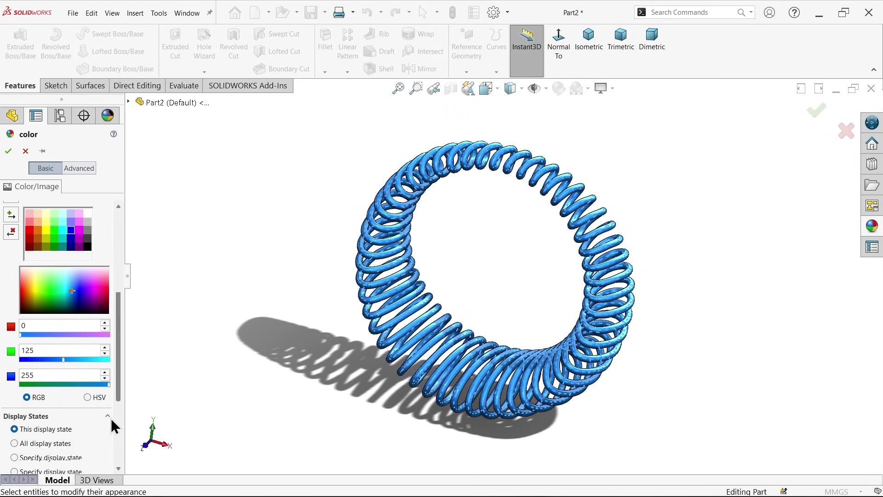
{"action": "left_click", "coordinate": [96, 363]}
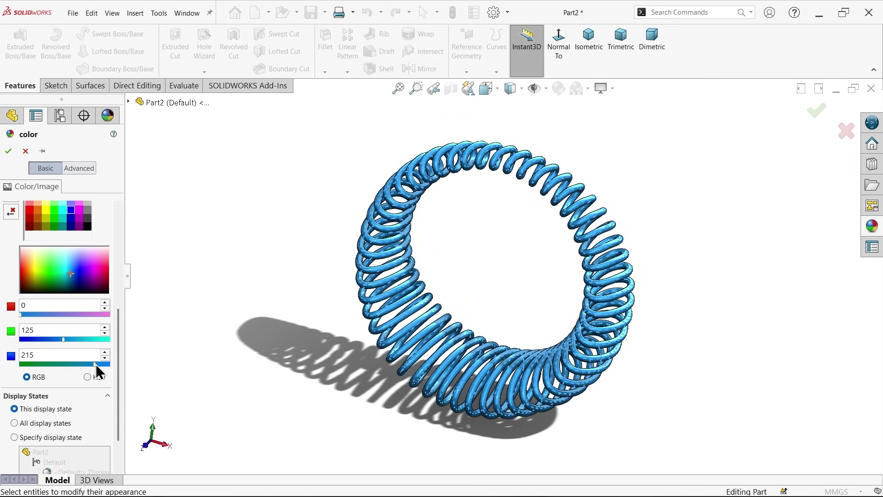
{"action": "left_click", "coordinate": [56, 341]}
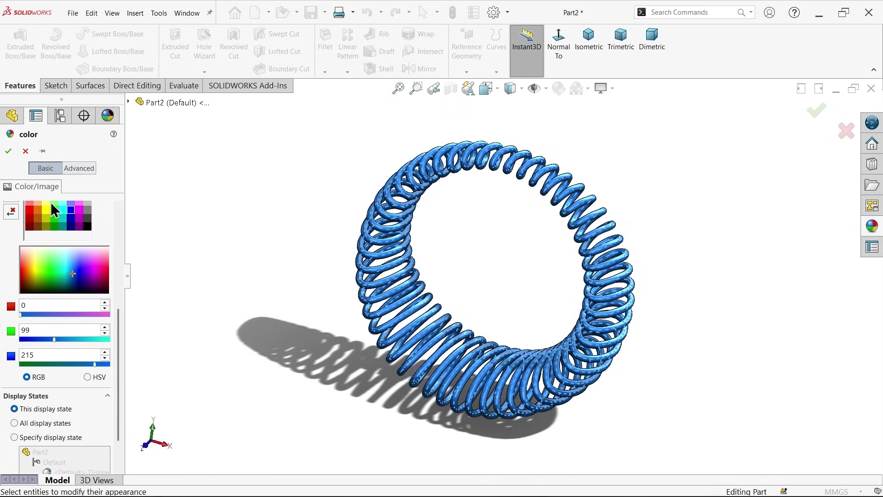
{"action": "left_click", "coordinate": [8, 152]}
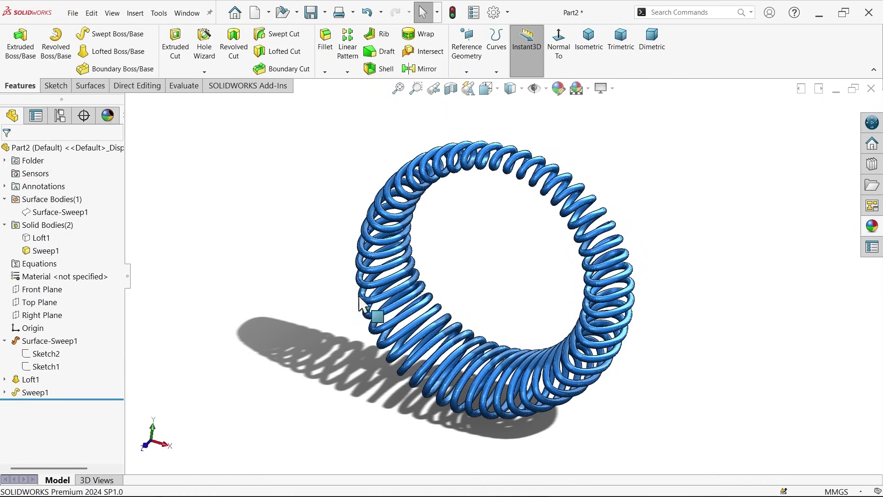
{"action": "middle_click_drag", "start_coordinate": [512, 310], "coordinate": [479, 292]}
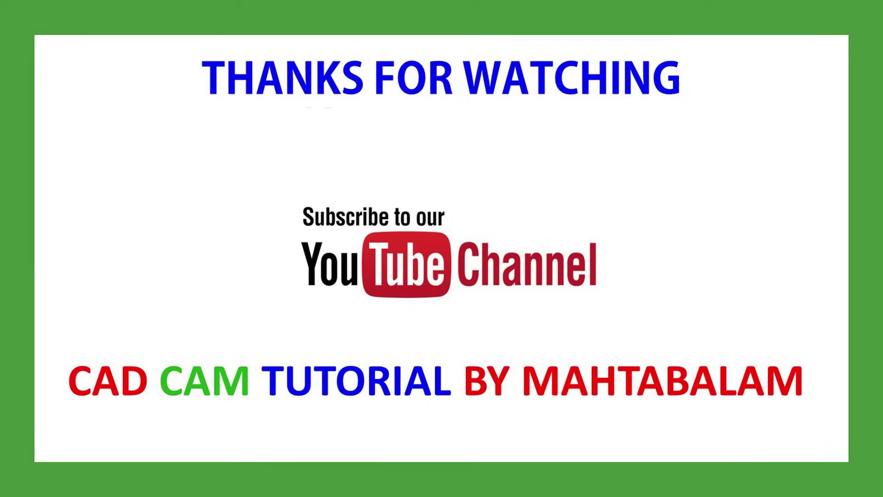